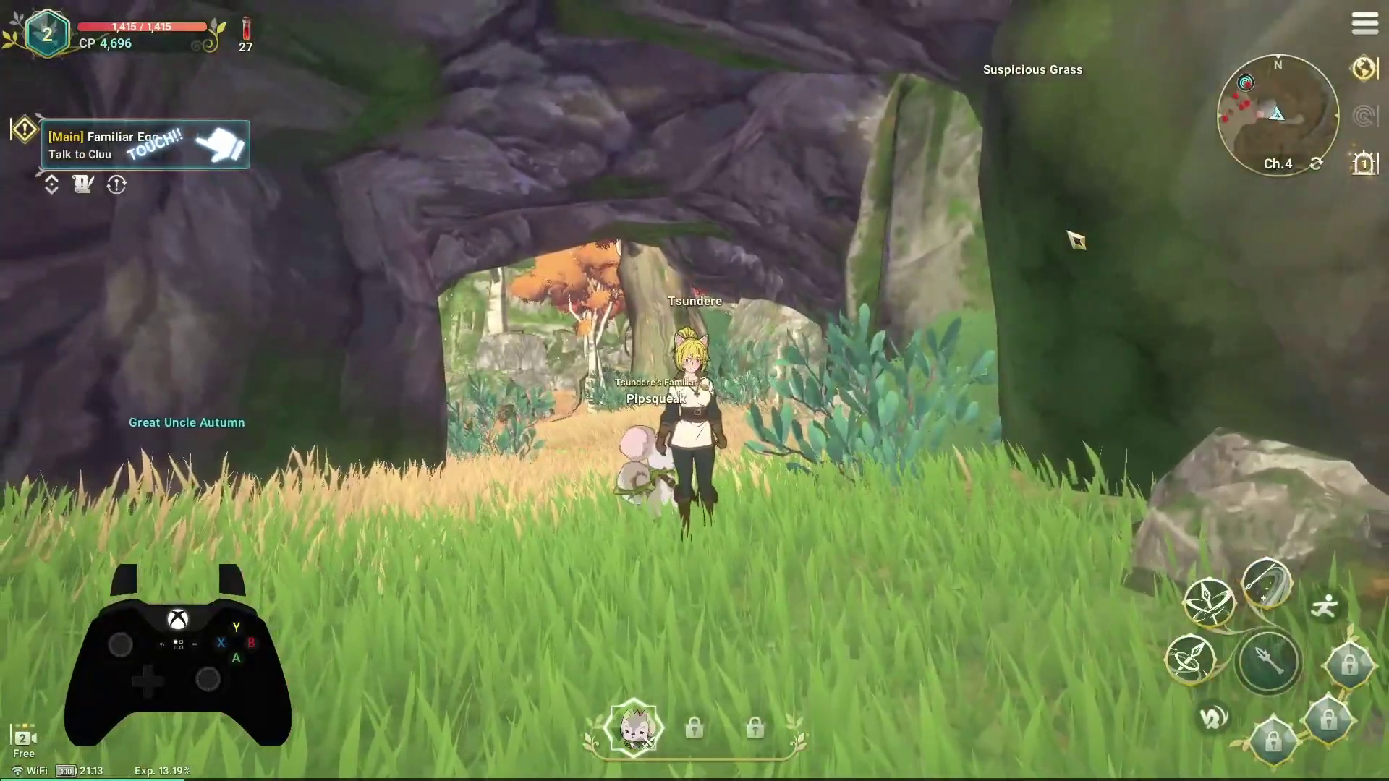
Switch from the game to the Netmarble launcher briefly, and bring up the AntiMicroX controller mapping window
key(alt+Tab)
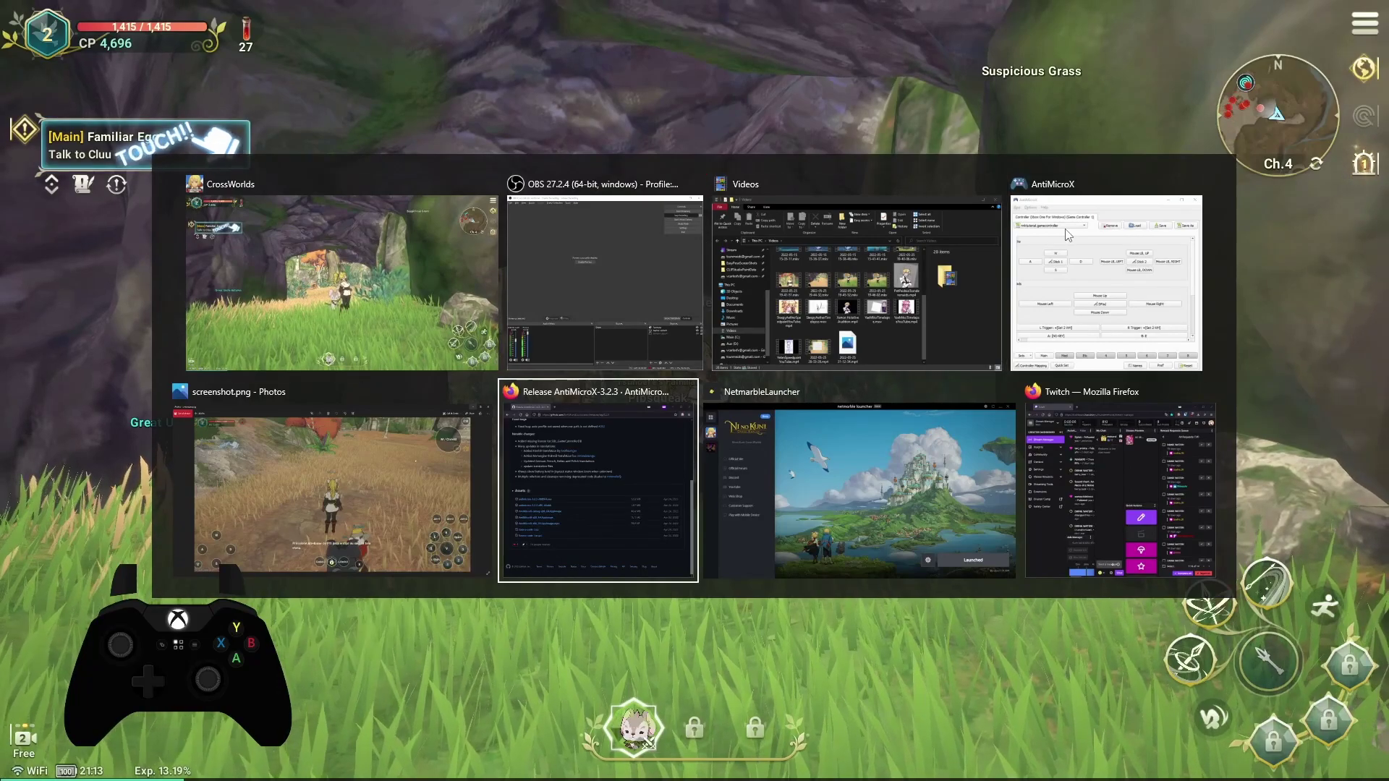
key(alt+shift+Tab)
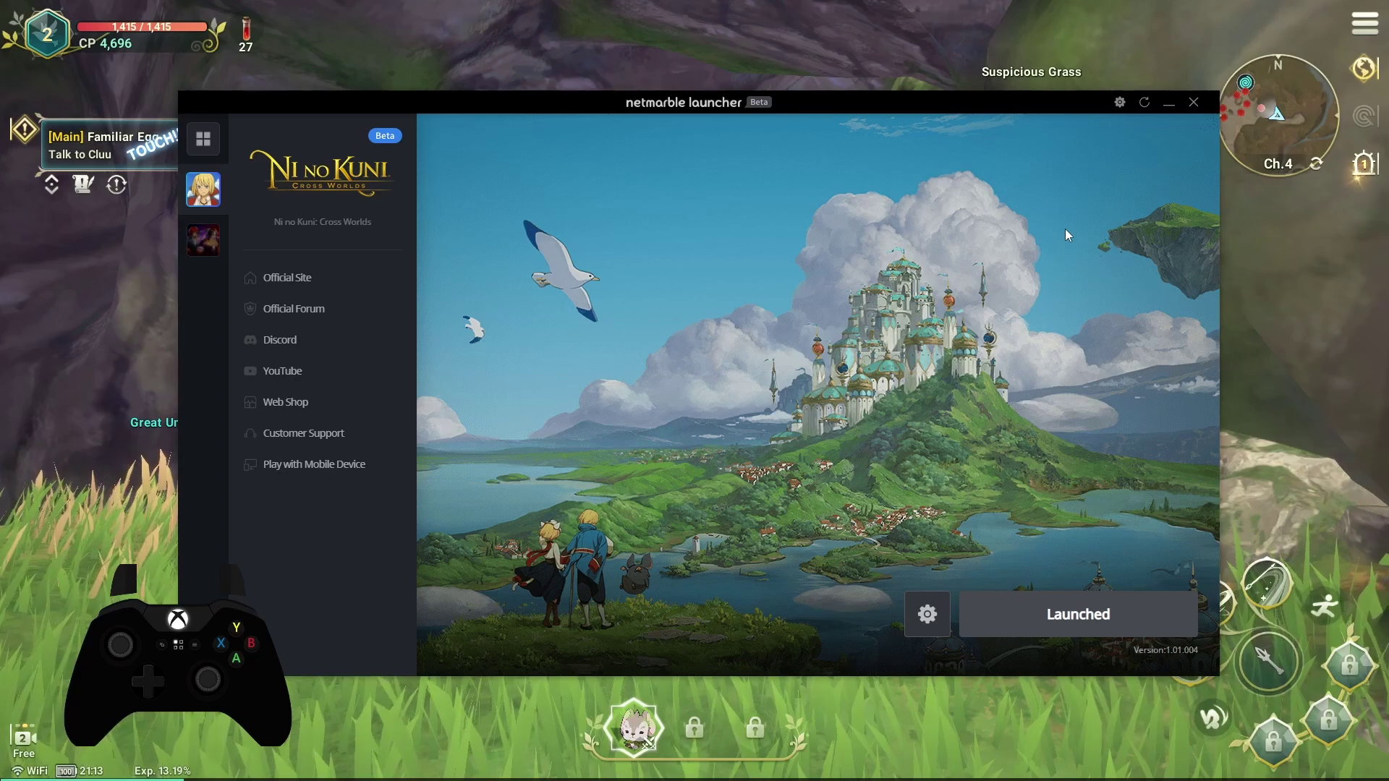
key(alt+Tab)
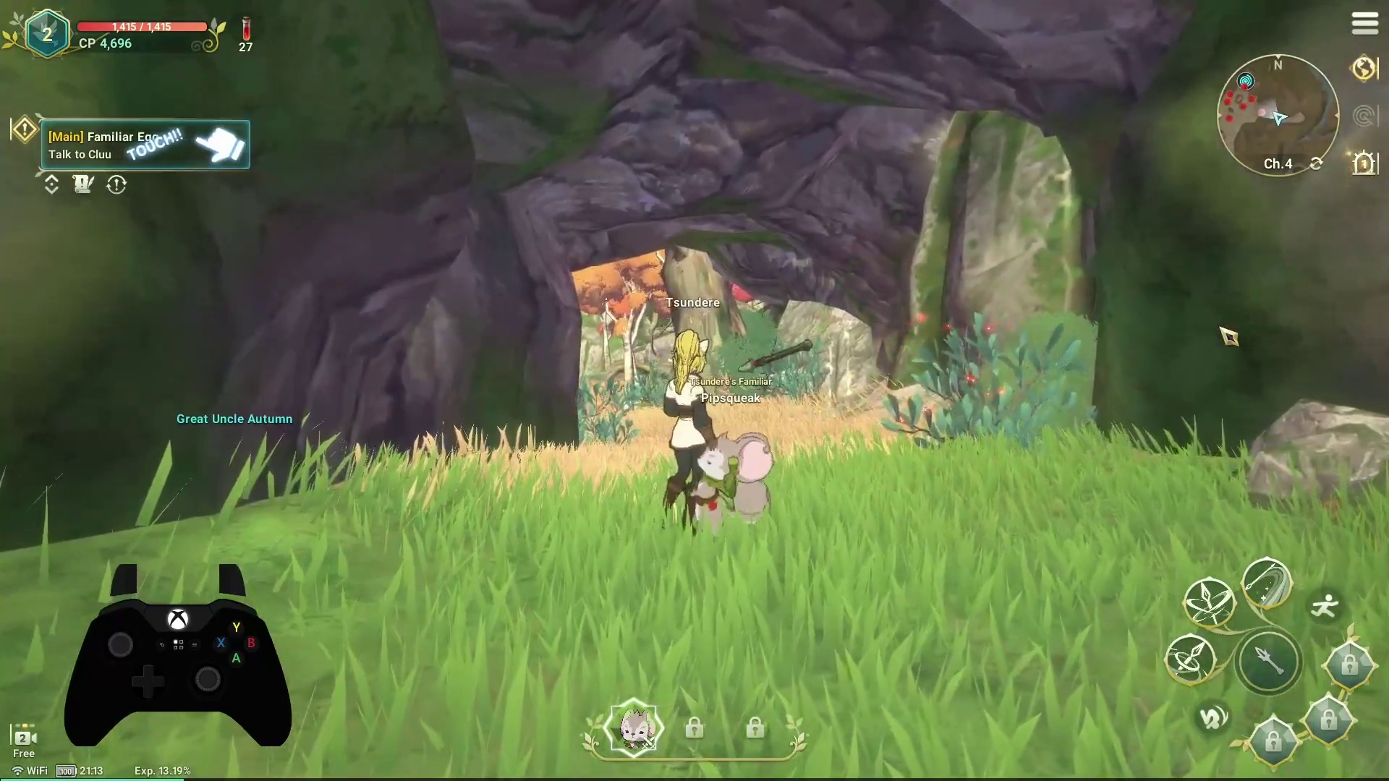
key(super+d)
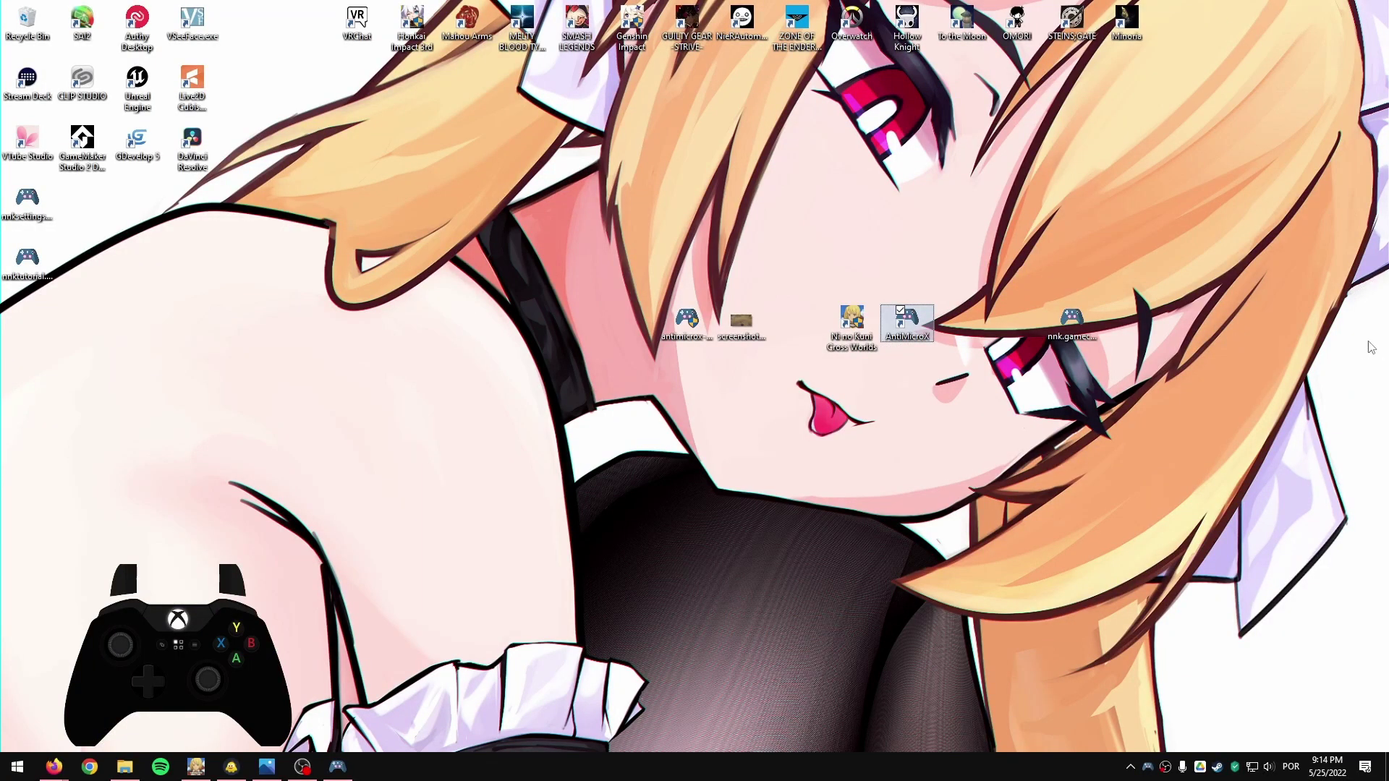
click(337, 767)
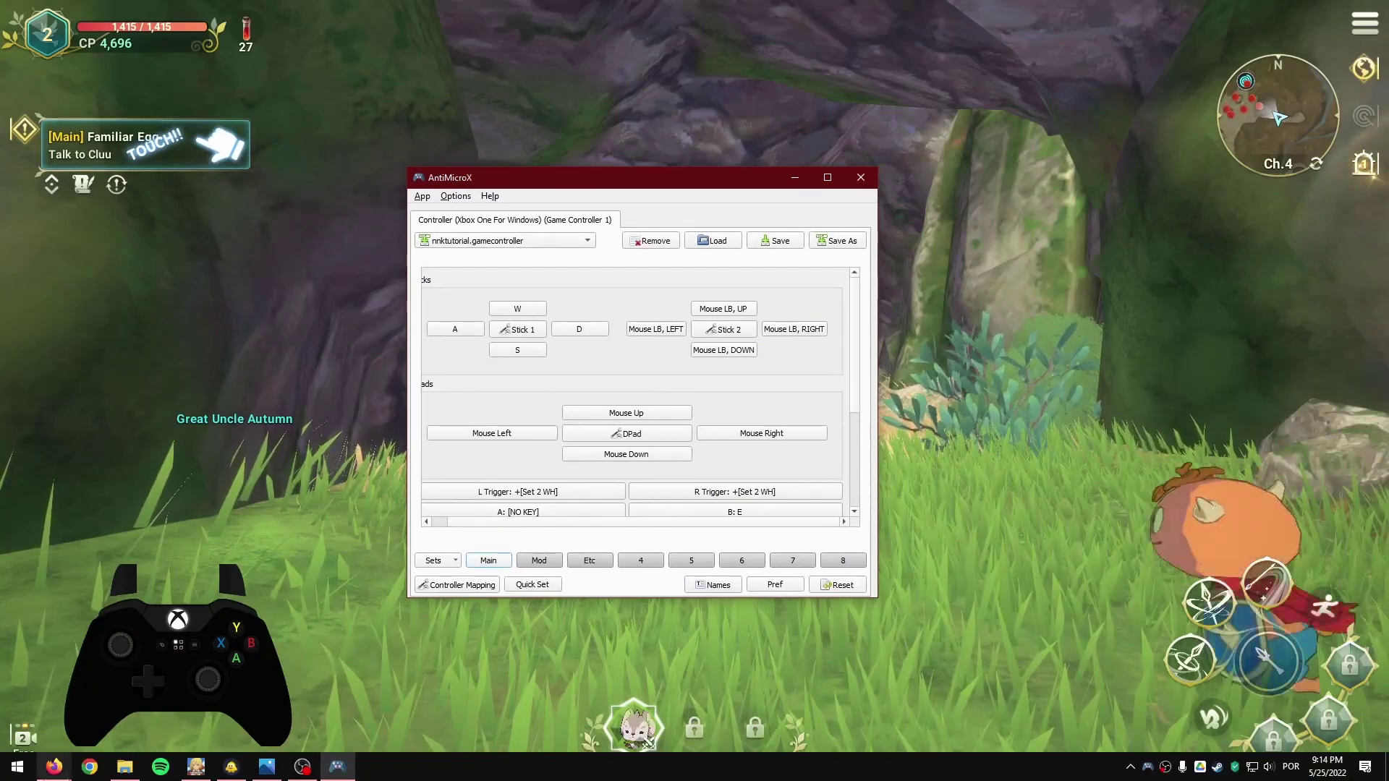
Switch to the AntiMicroX-3.2.3 release page on GitHub and examine the downloads listed under Assets
key(alt+Tab)
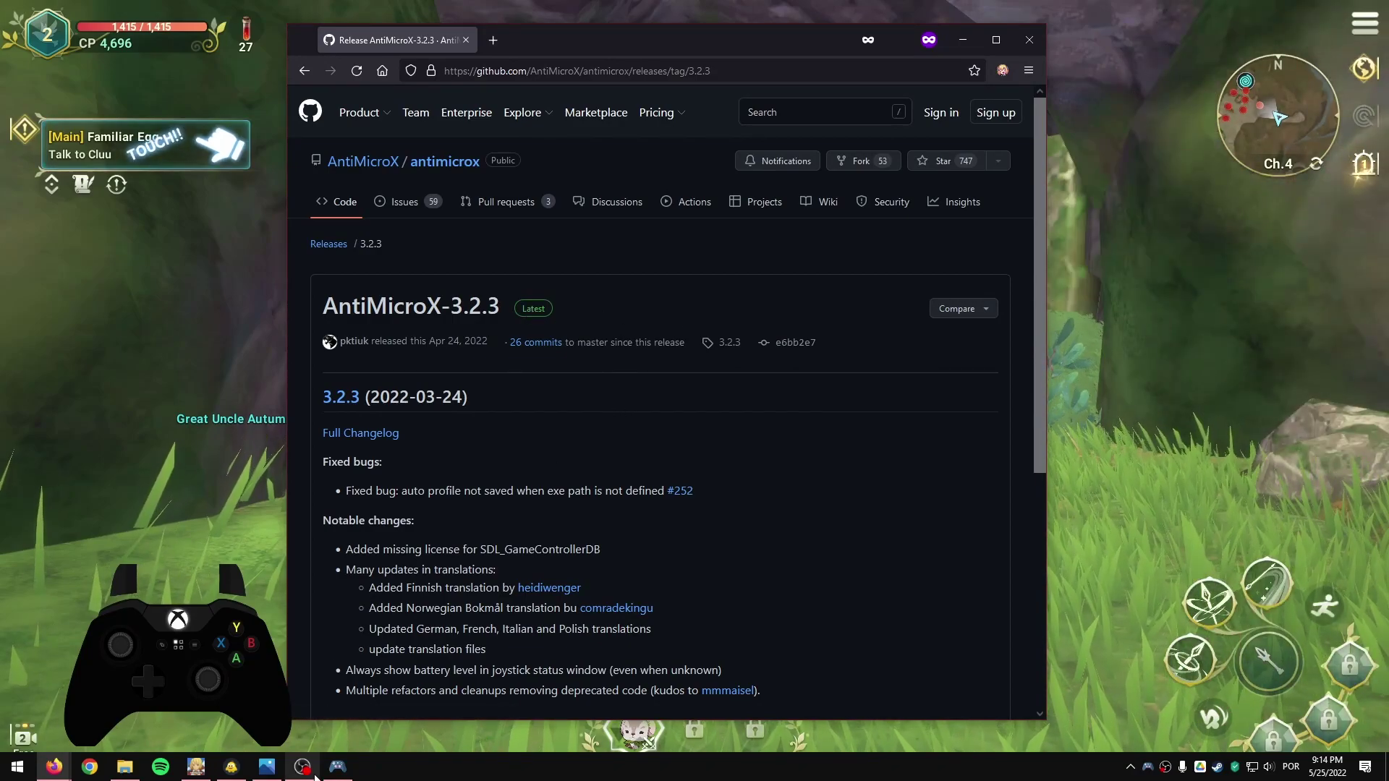
click(337, 766)
click(499, 241)
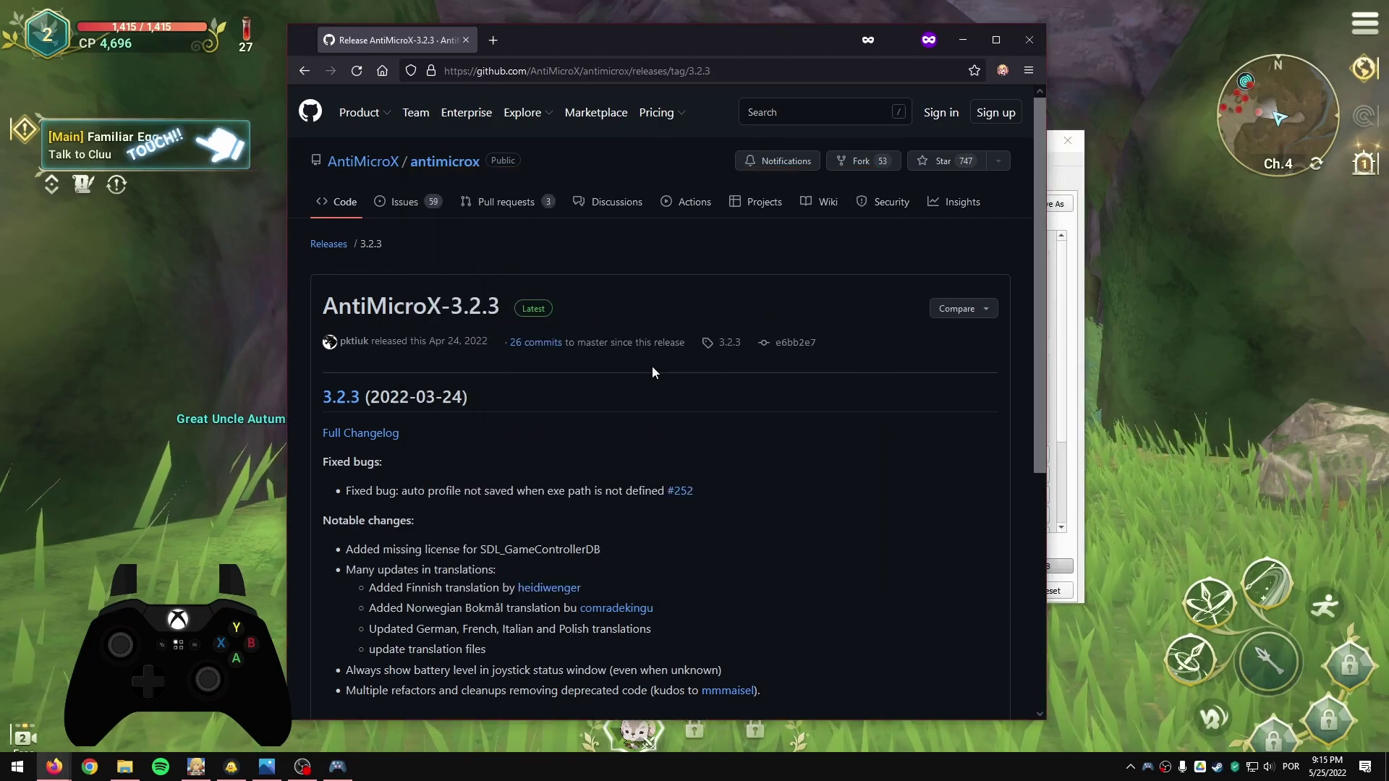
scroll(653, 367, down, 5)
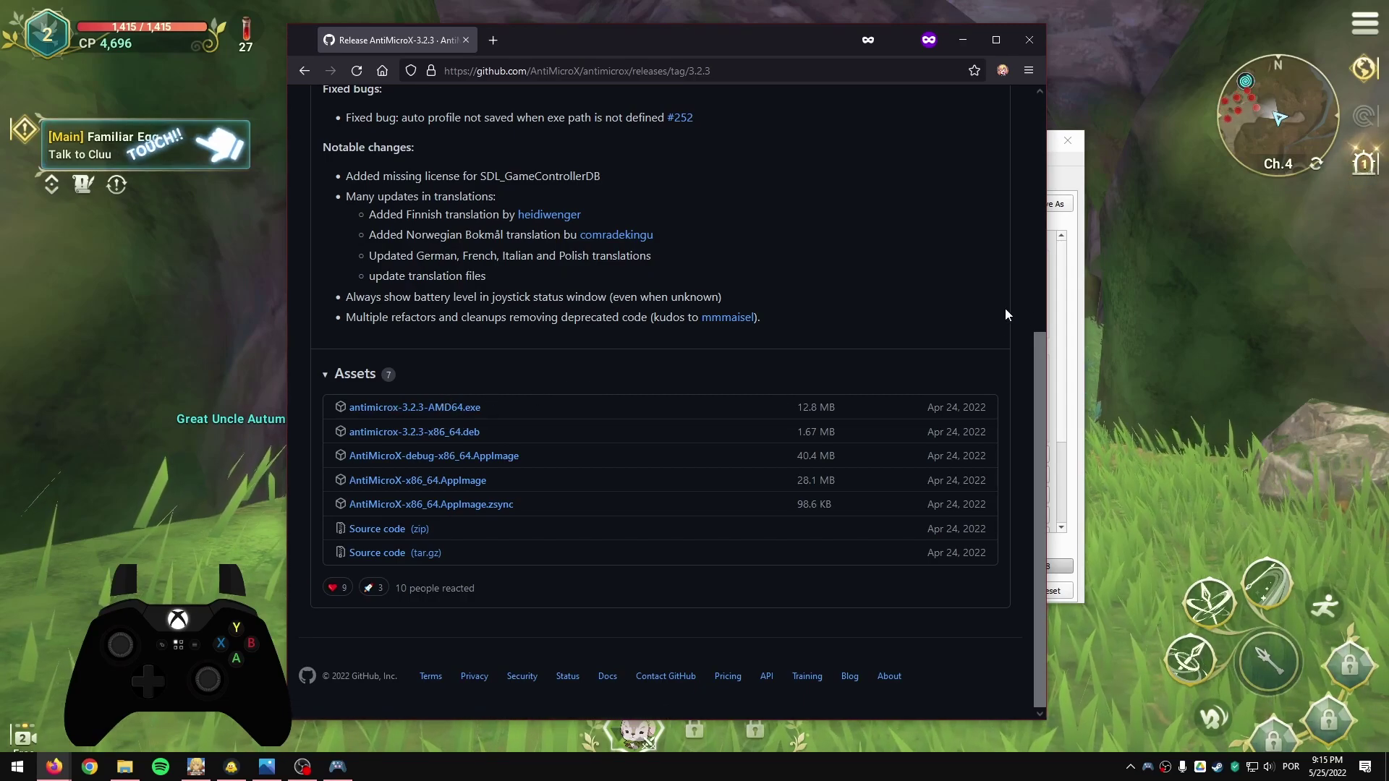
key(ctrl+f)
text(d)
scroll(458, 471, down, 10)
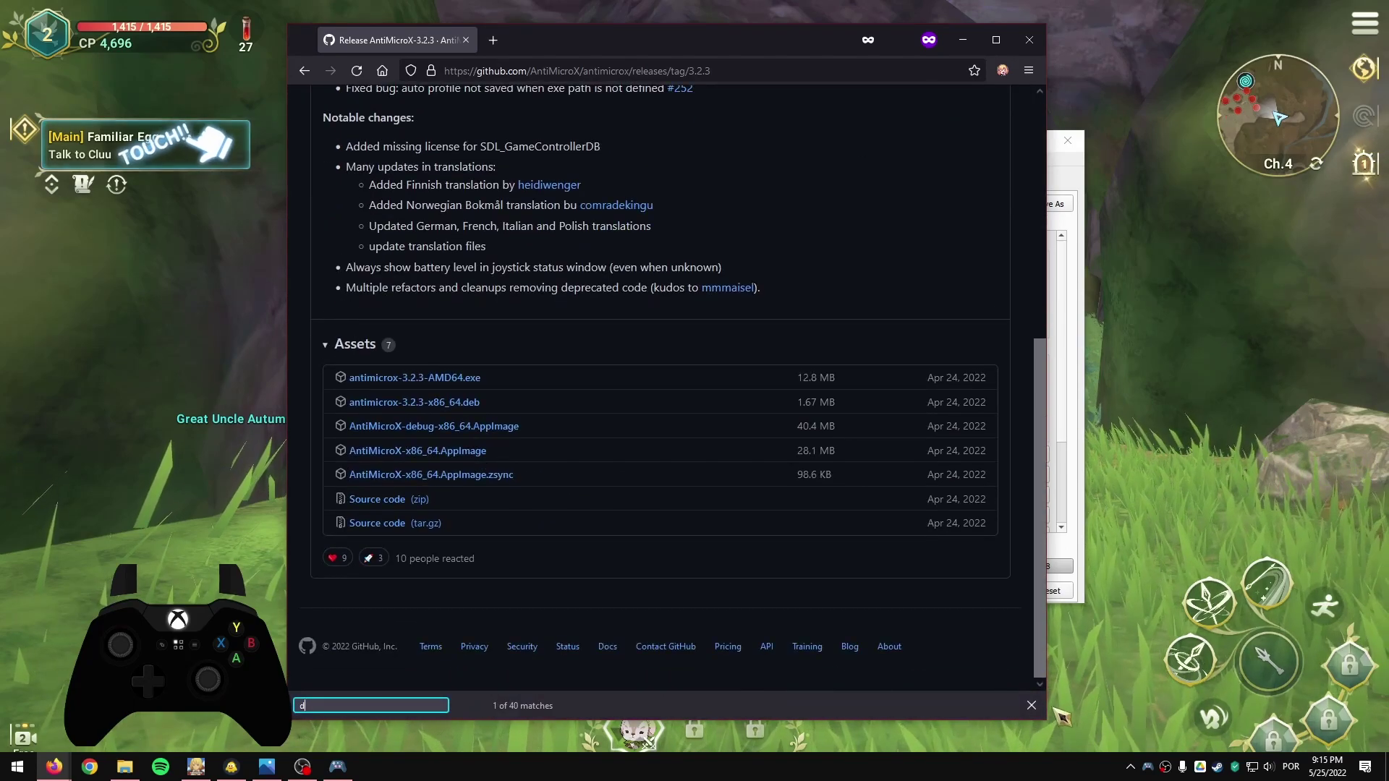
click(1031, 706)
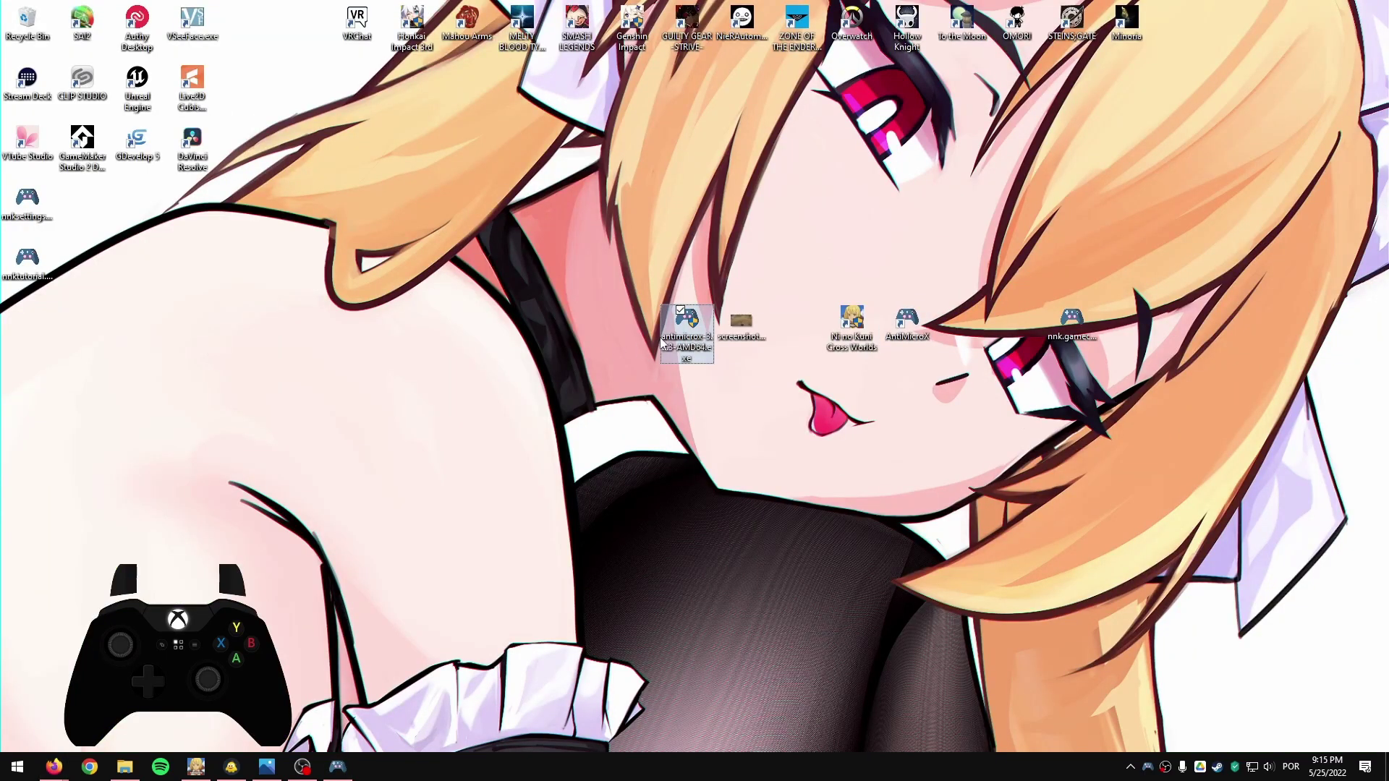
Run the antimicrox-3.2.3-AMD64.exe installer with administrator permission through to the Start Menu folder page and cancel the setup
double_click(685, 330)
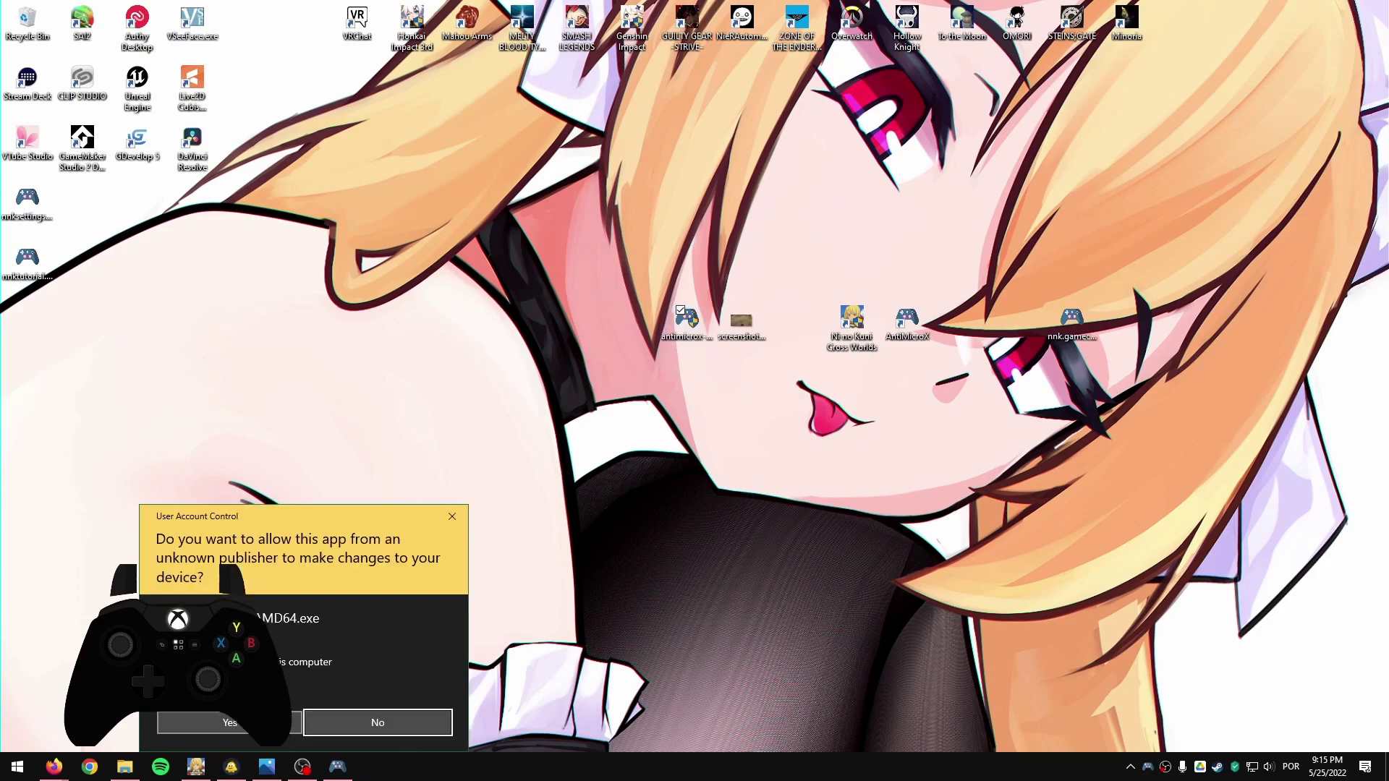
click(229, 722)
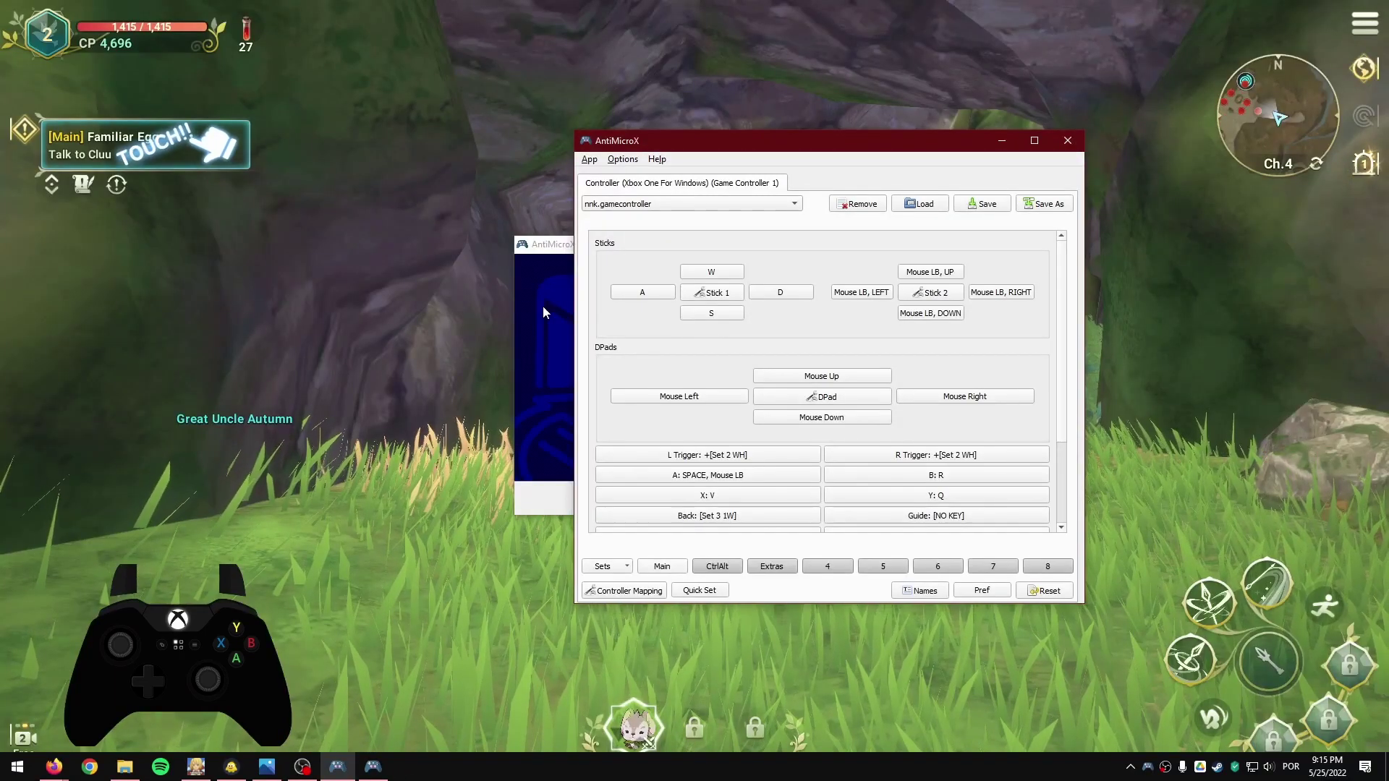
click(787, 500)
click(775, 500)
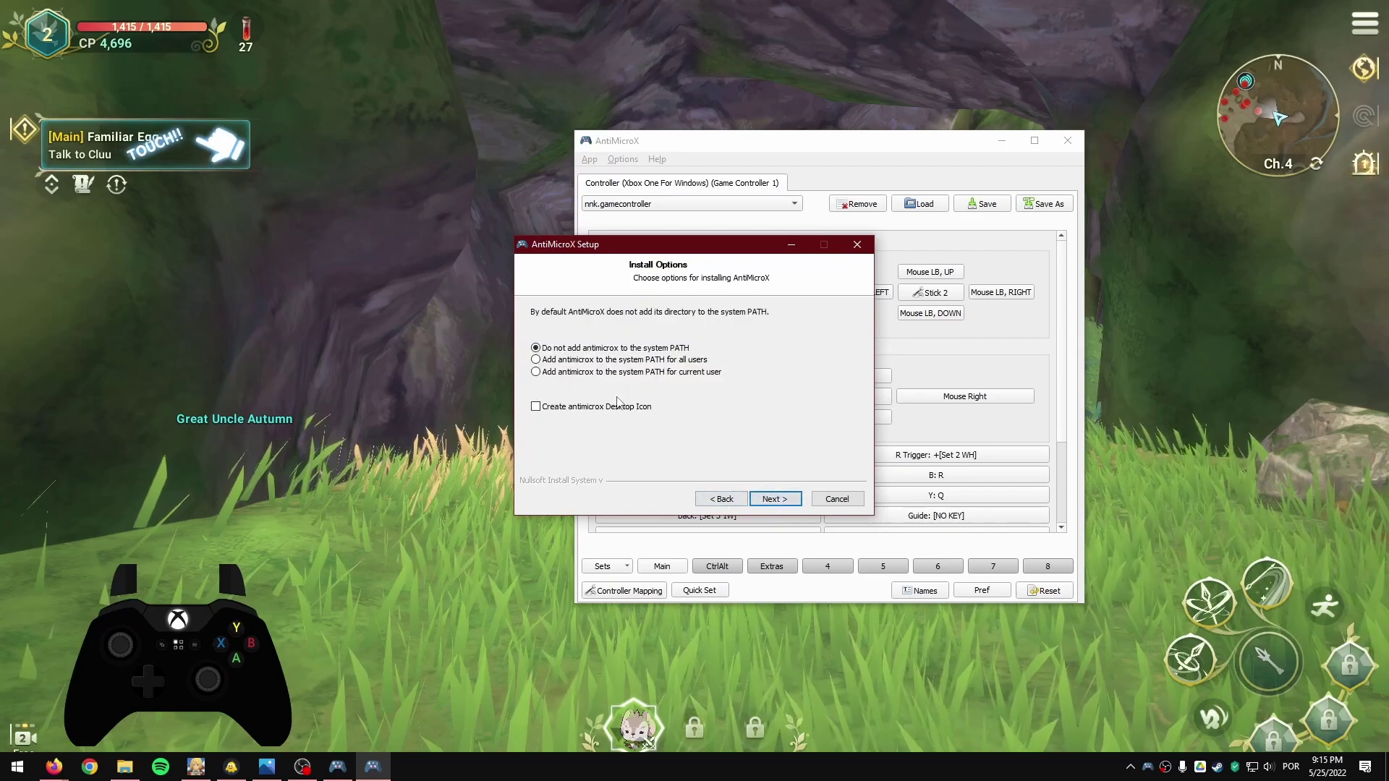
click(752, 499)
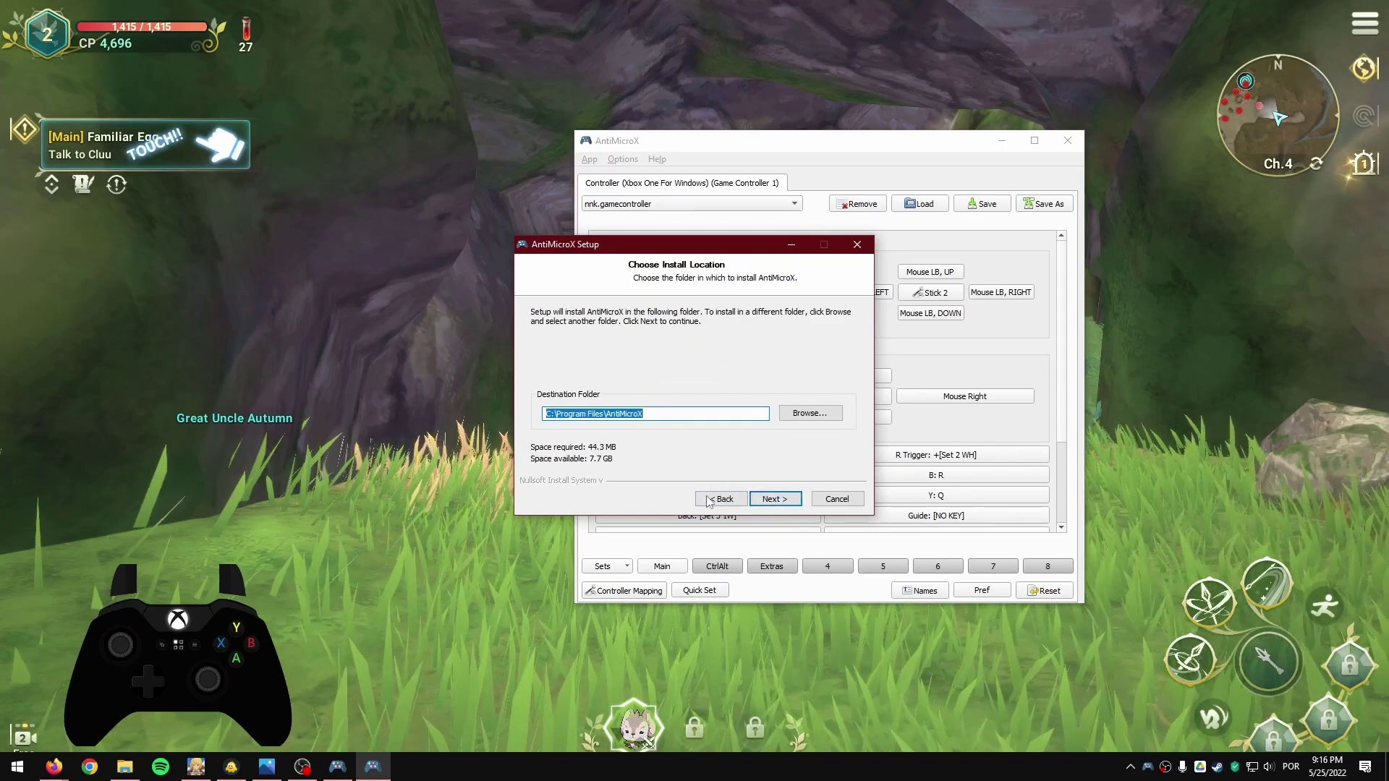
key(Return)
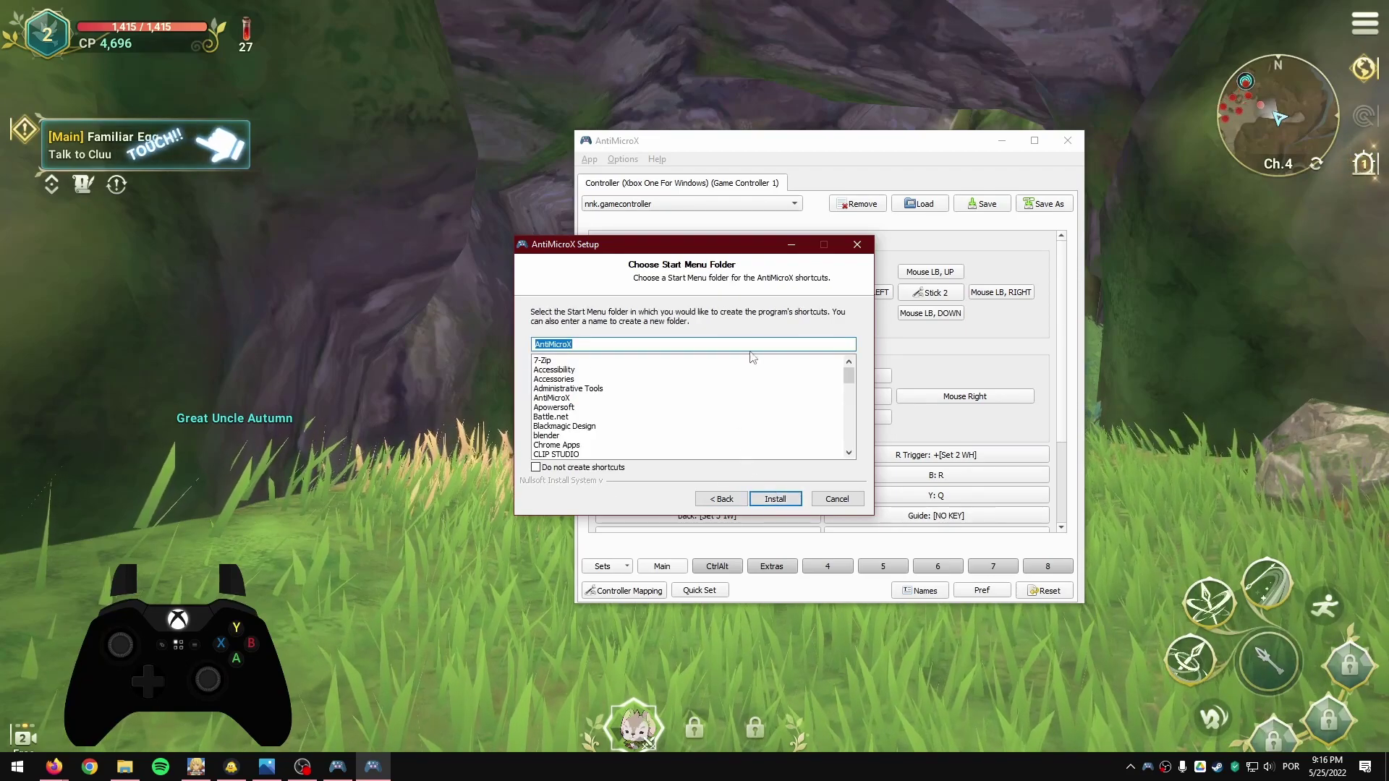
click(857, 244)
click(715, 433)
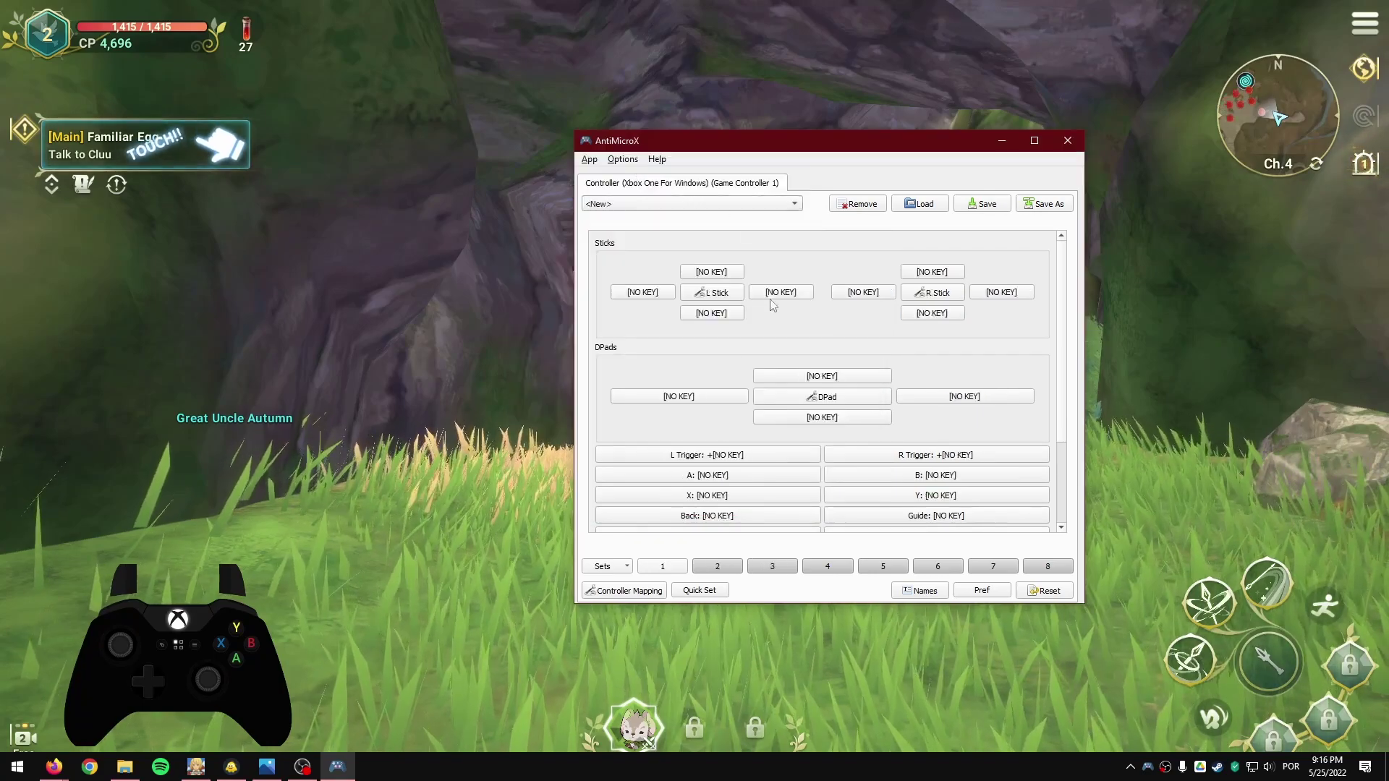
Close the AntiMicroX window and return to the desktop
drag(782, 147, 624, 161)
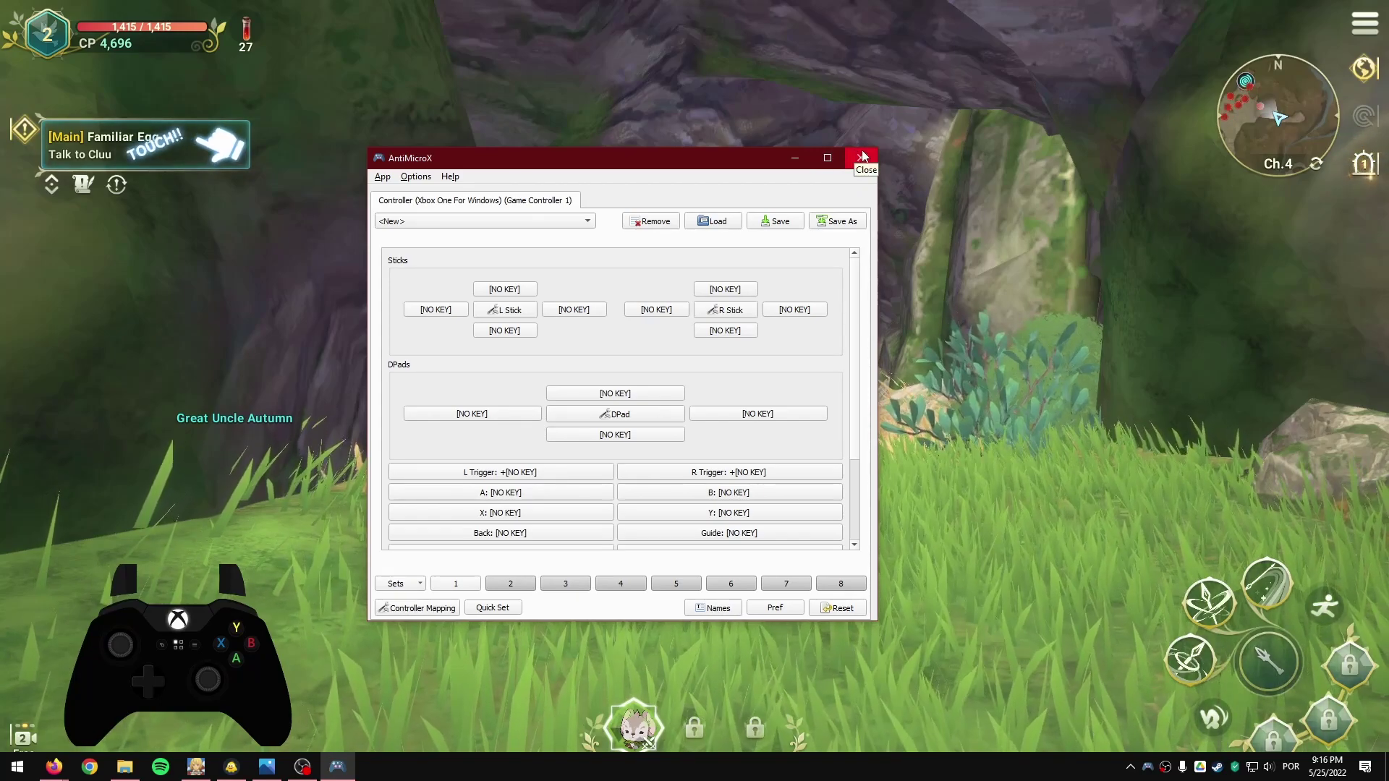
click(859, 157)
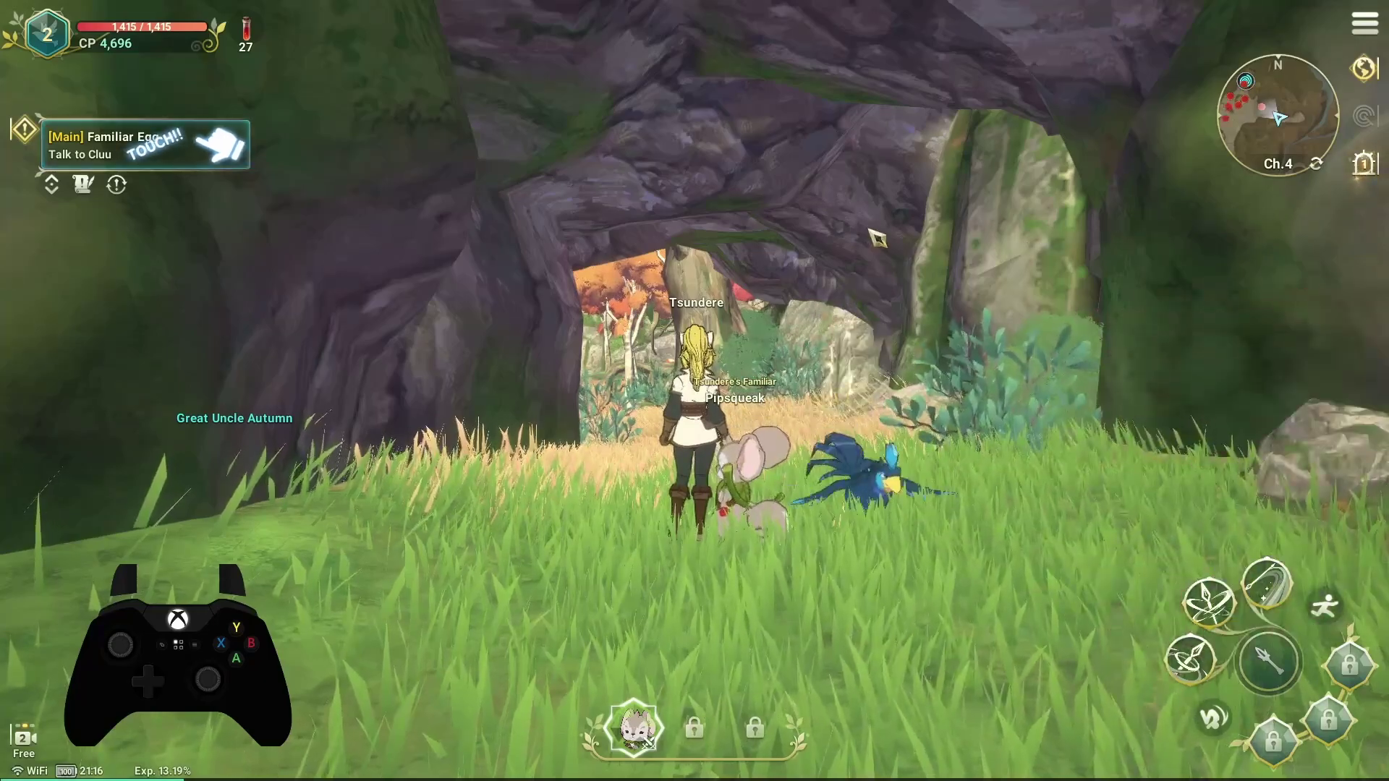
key(alt+Tab)
key(alt+Tab)
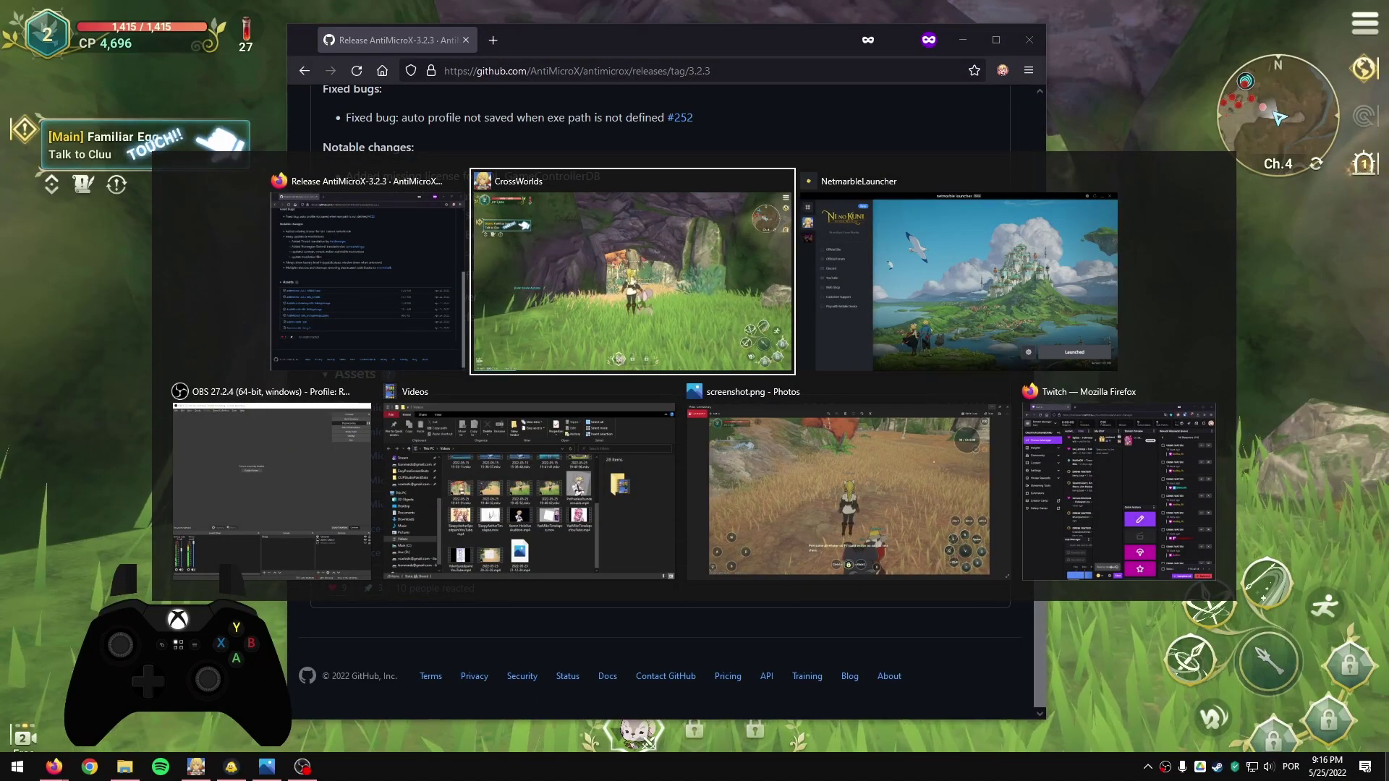
key(super+d)
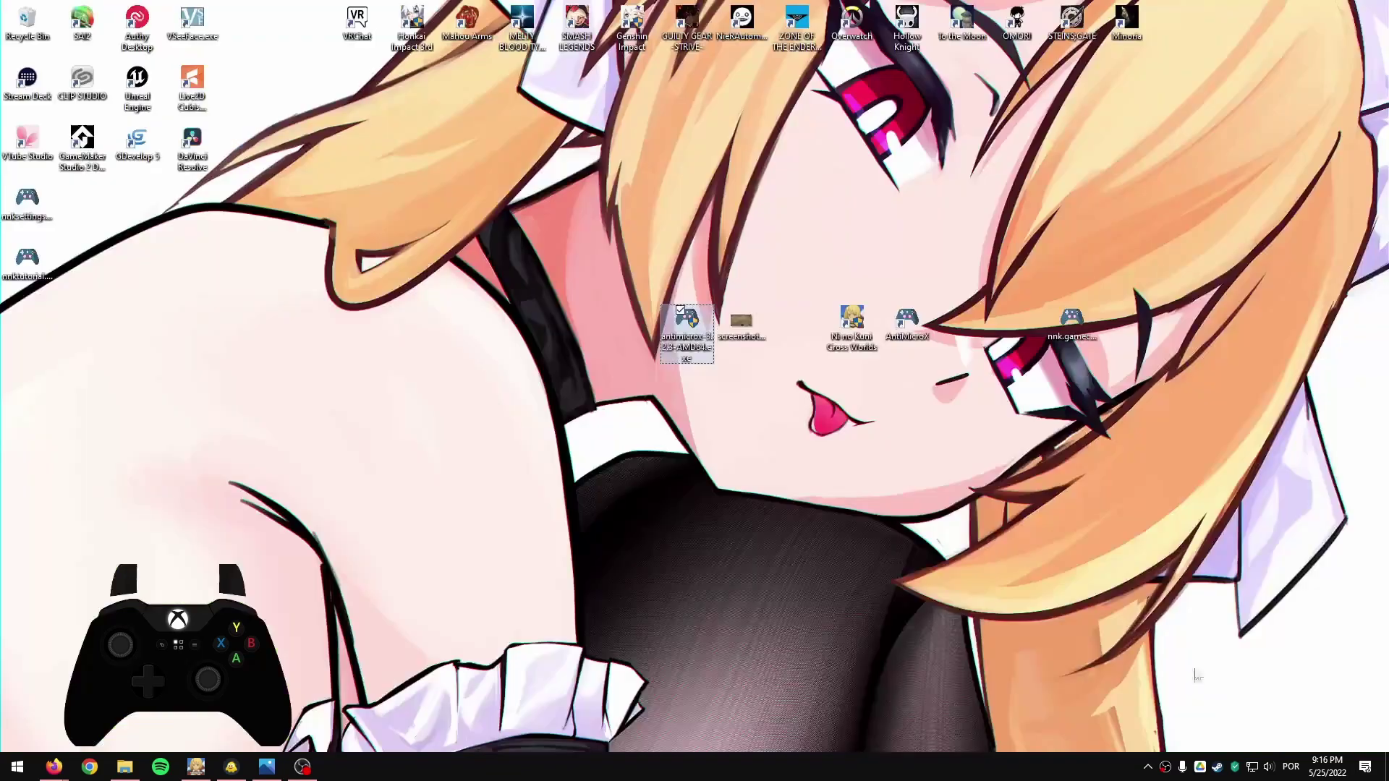
Set the AntiMicroX desktop shortcut's properties to always run the program as an administrator
right_click(894, 328)
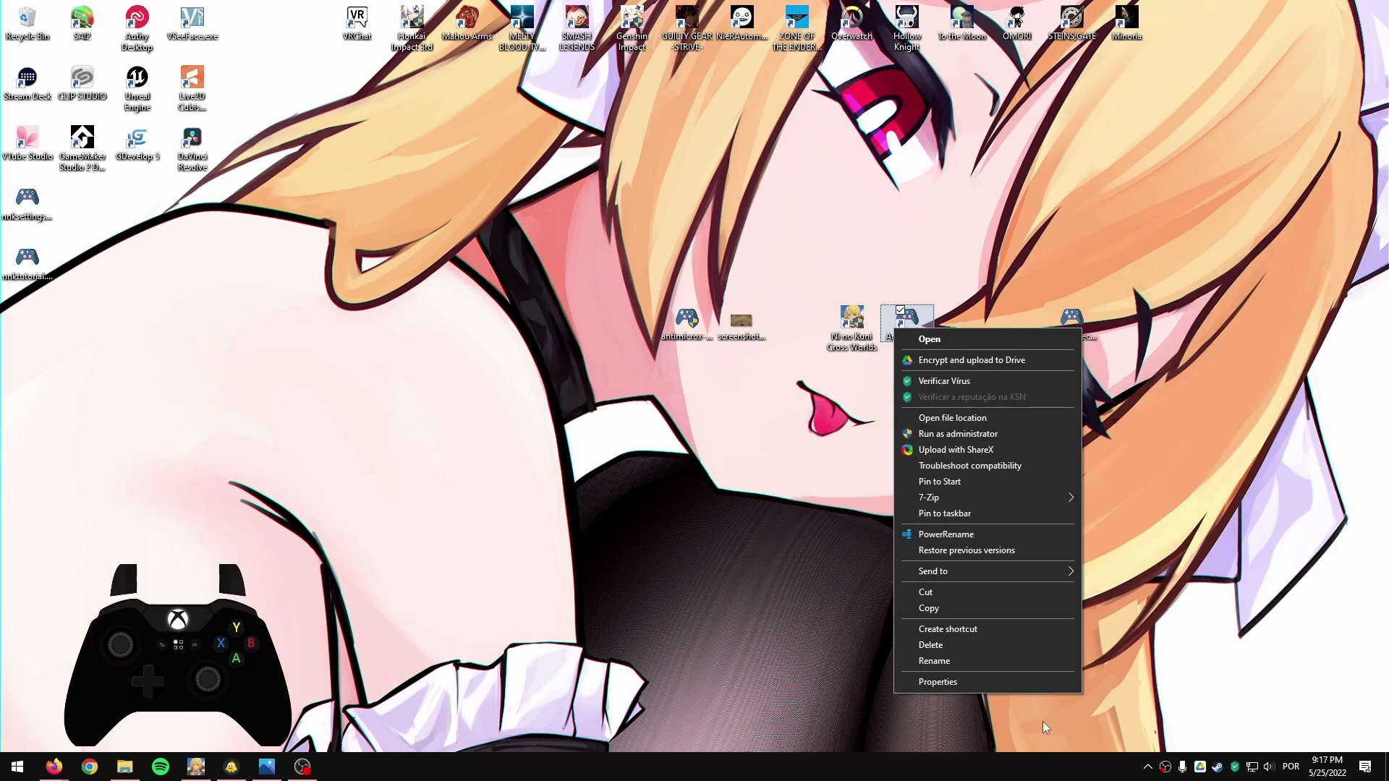
click(883, 310)
right_click(908, 315)
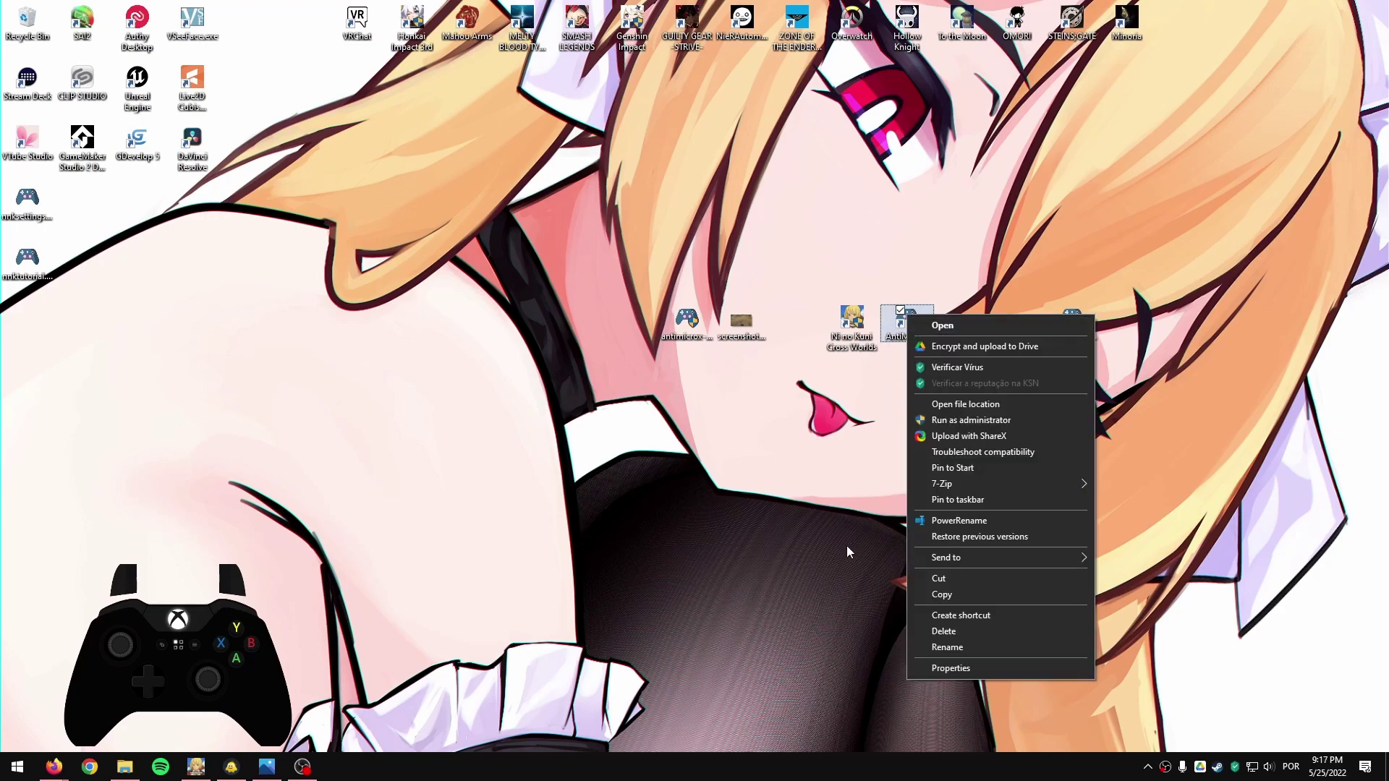
click(789, 398)
right_click(903, 332)
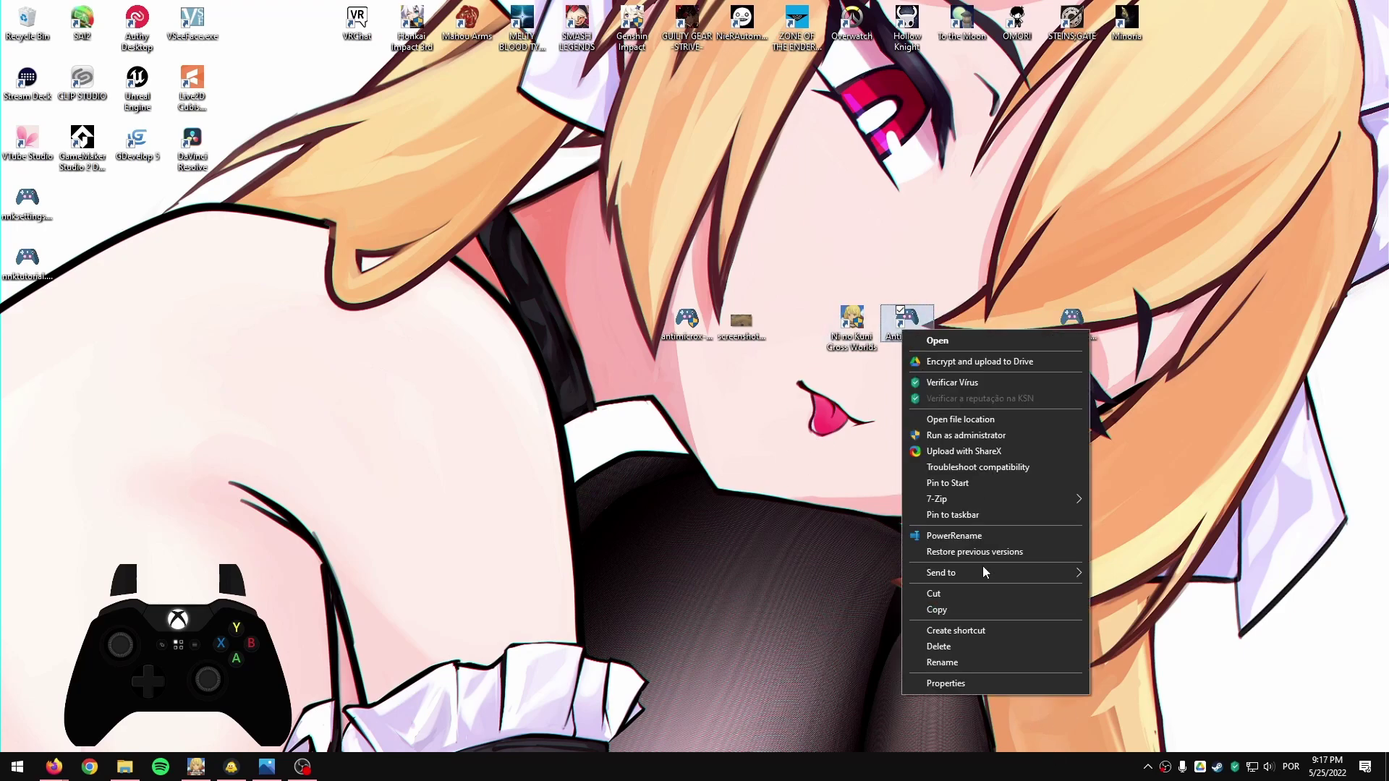
click(727, 566)
right_click(903, 315)
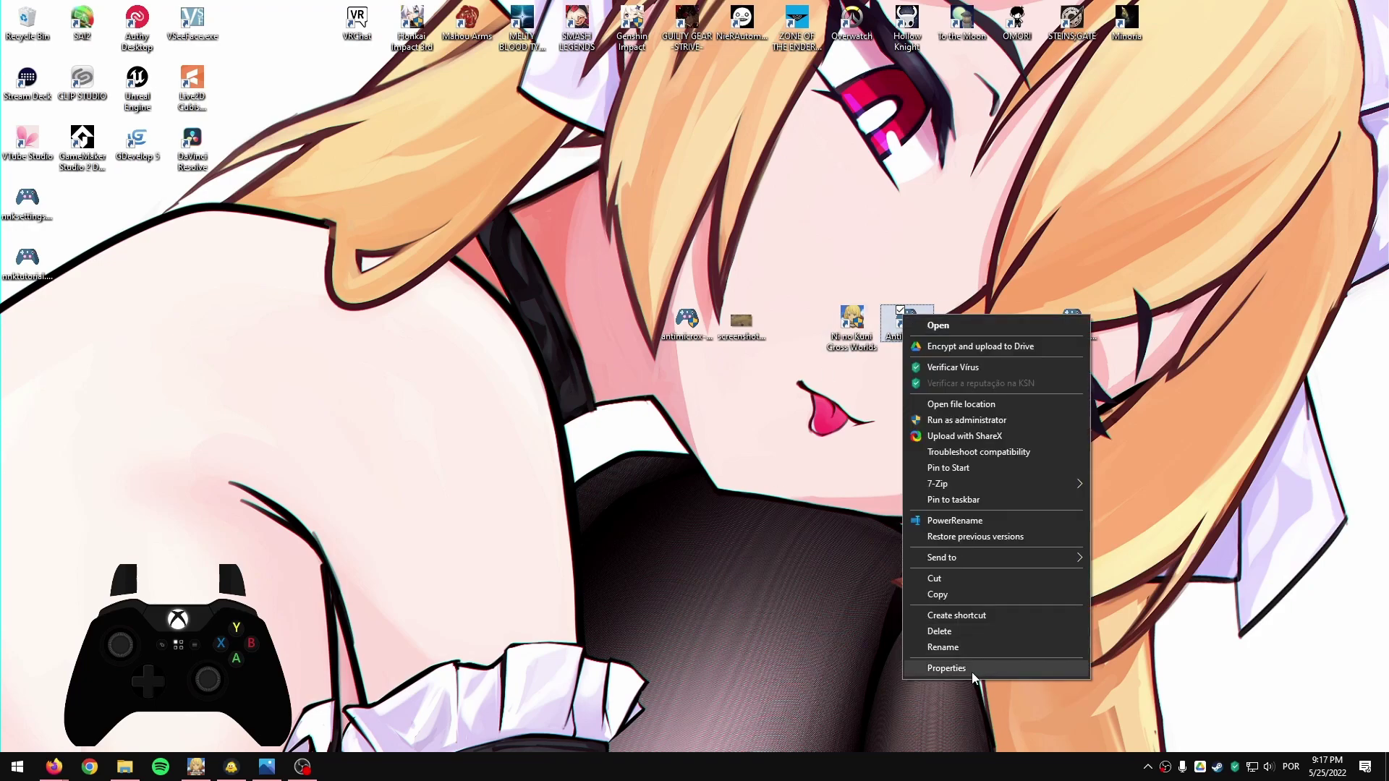
click(946, 668)
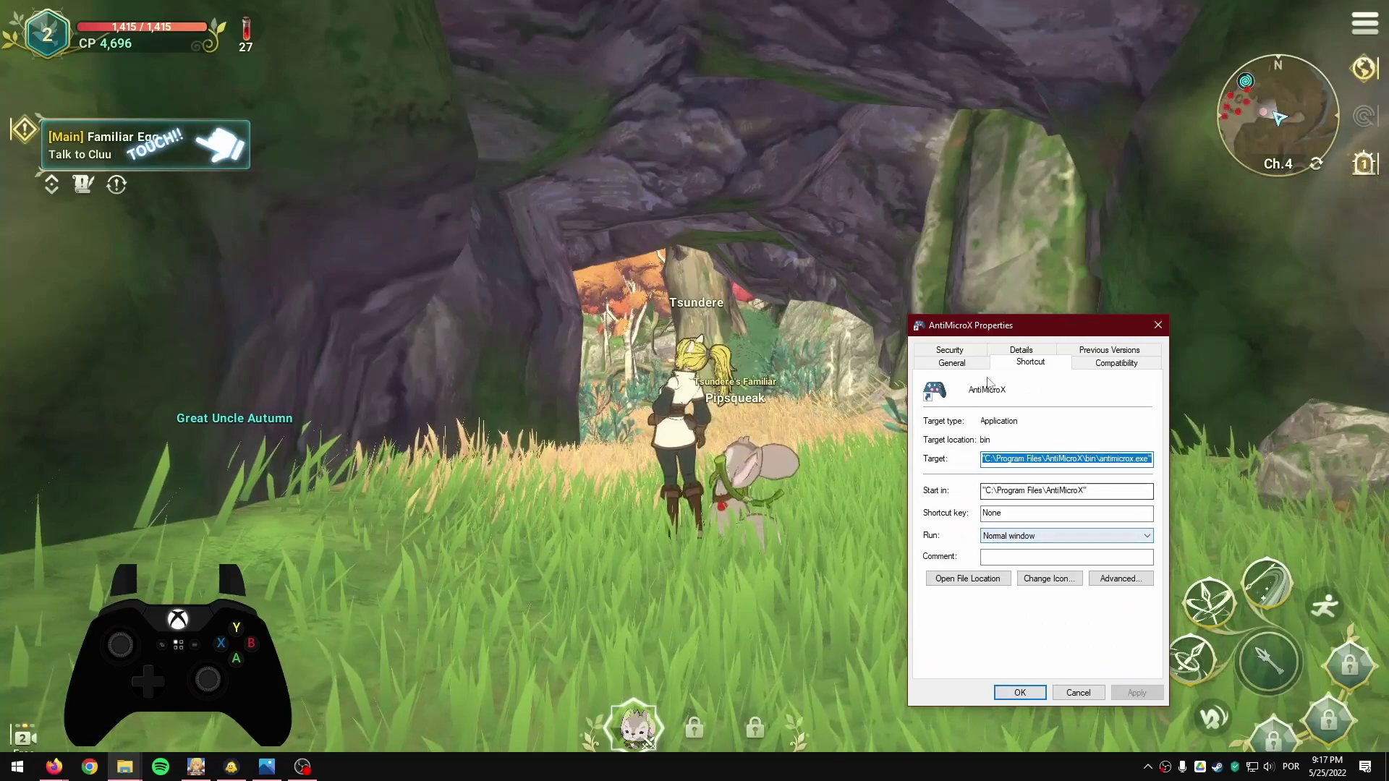
click(953, 361)
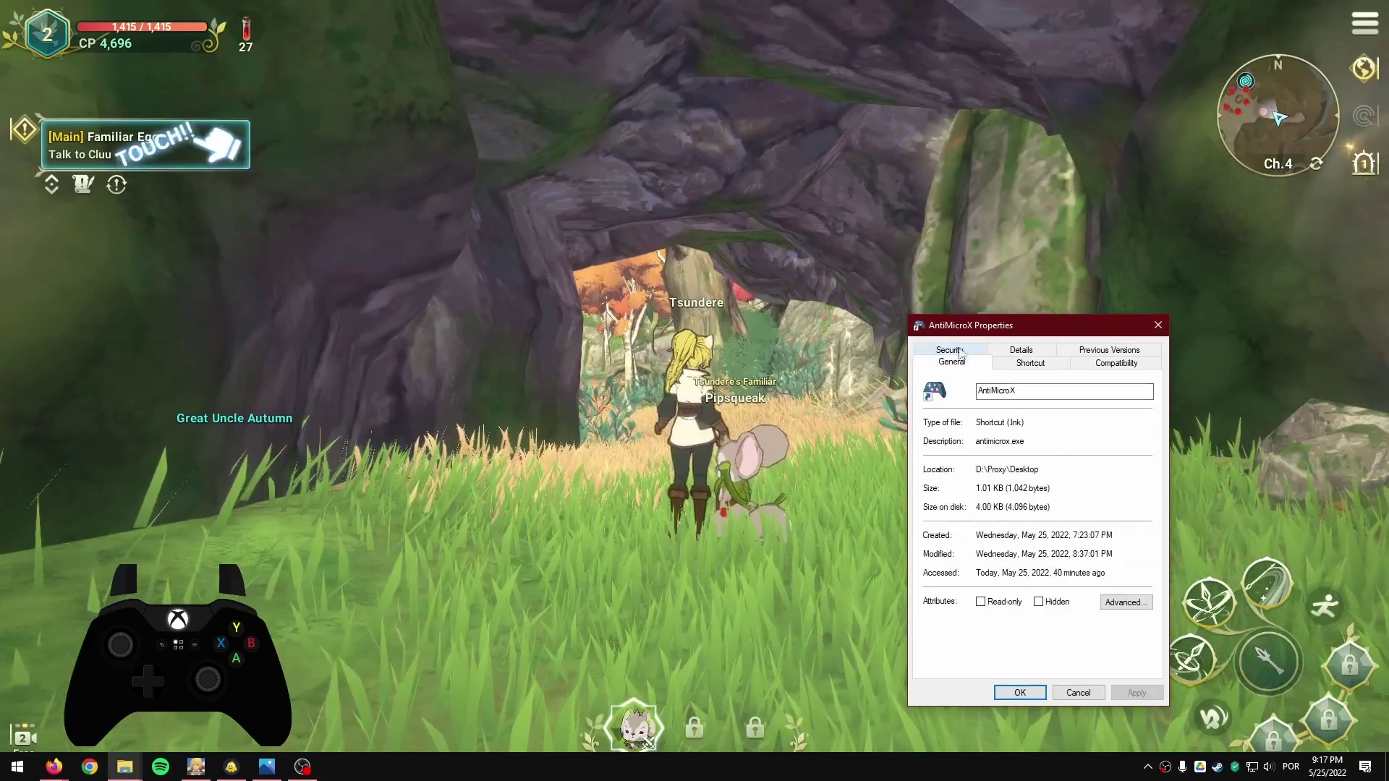
click(1116, 363)
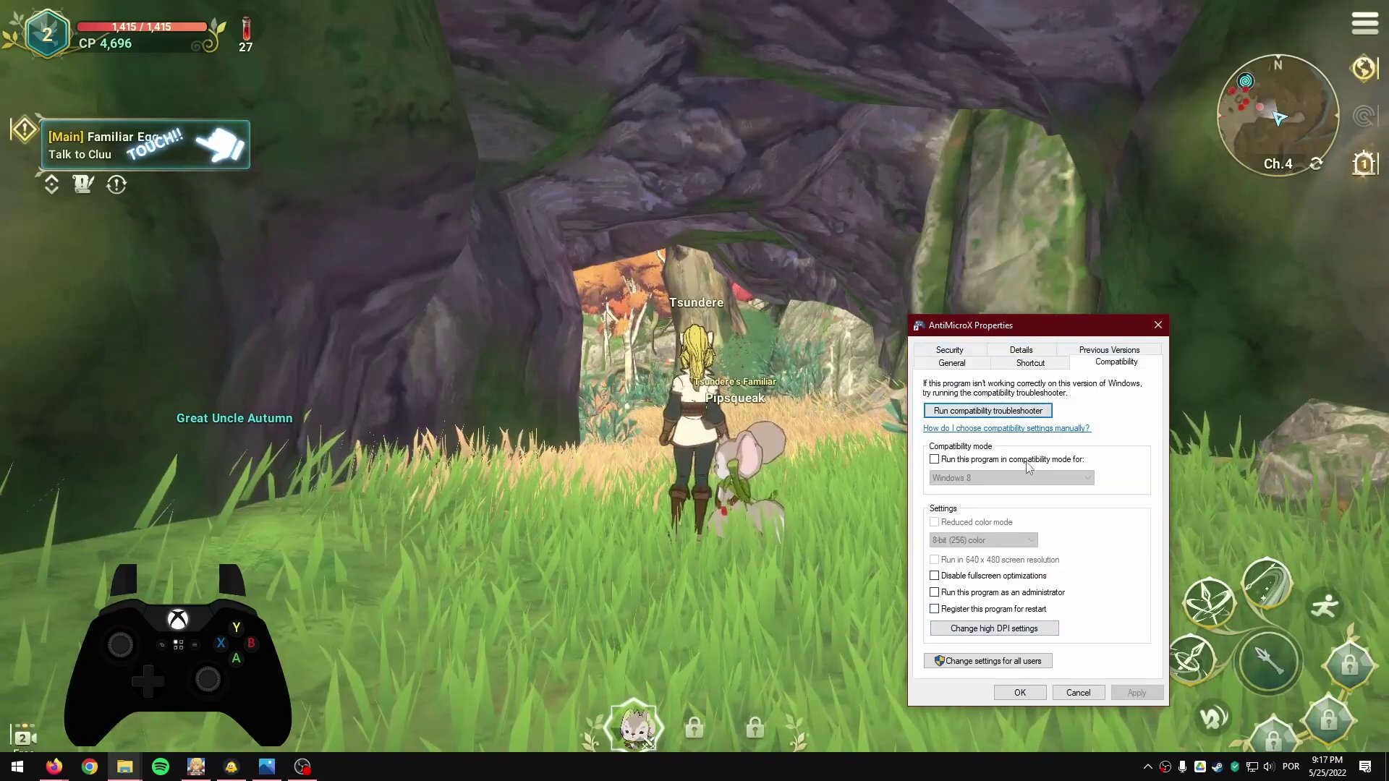
click(935, 593)
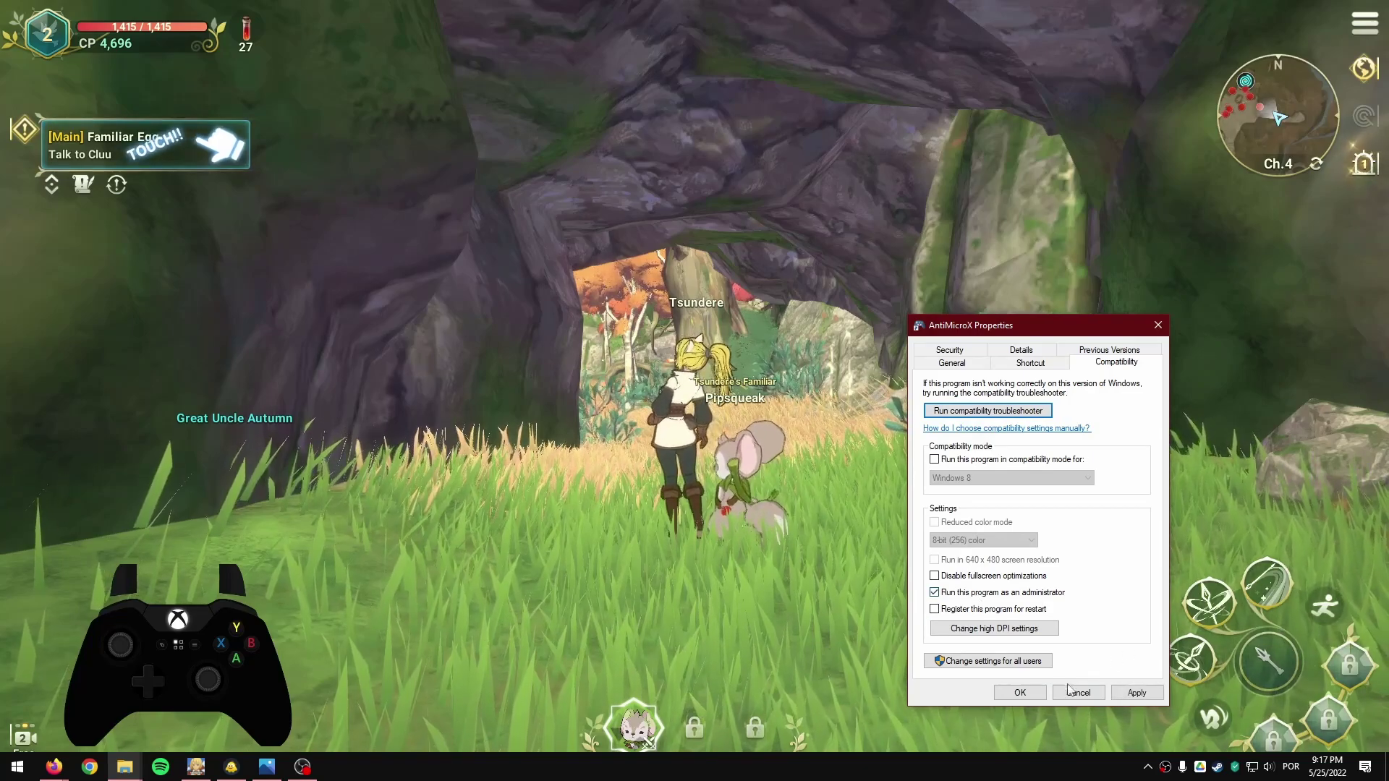
click(1020, 692)
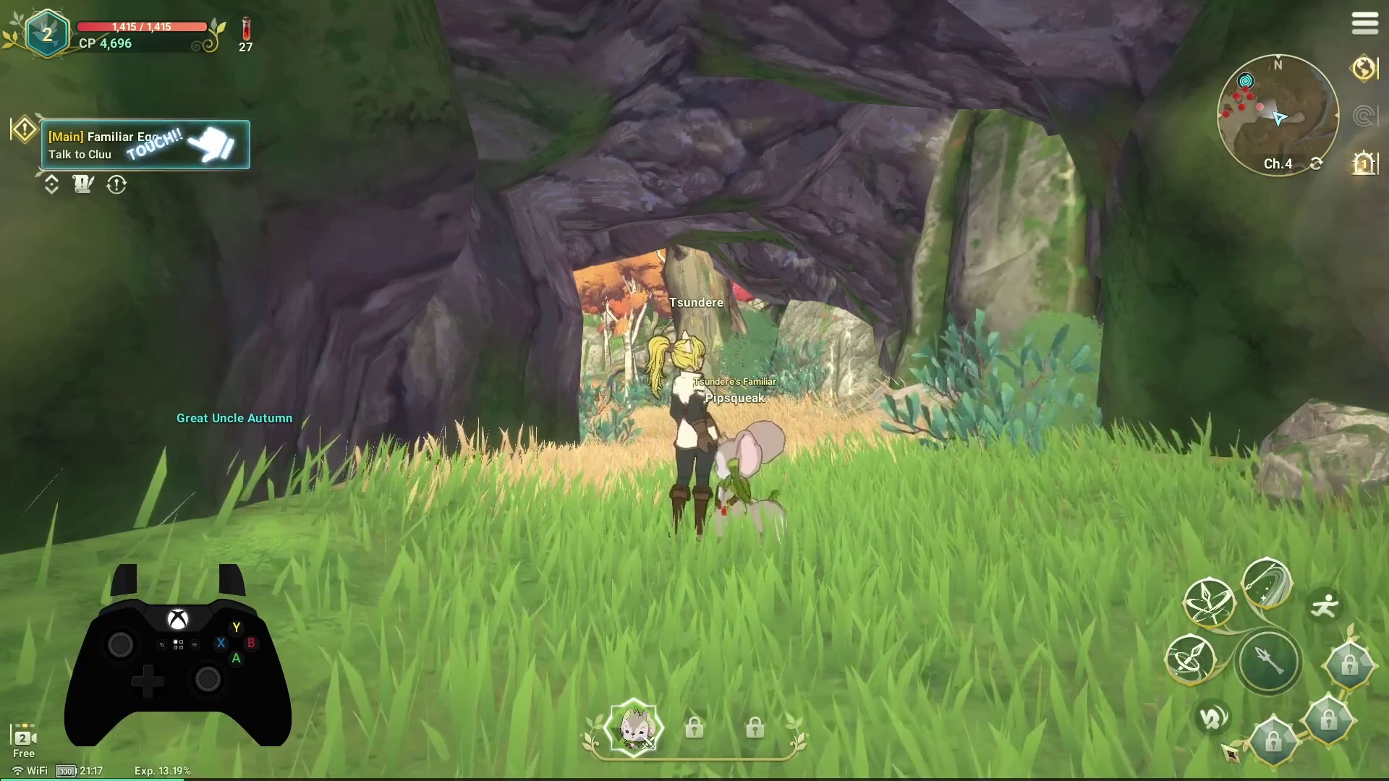
Launch AntiMicroX from its desktop shortcut with administrator permission and choose the <New> controller profile
key(super+d)
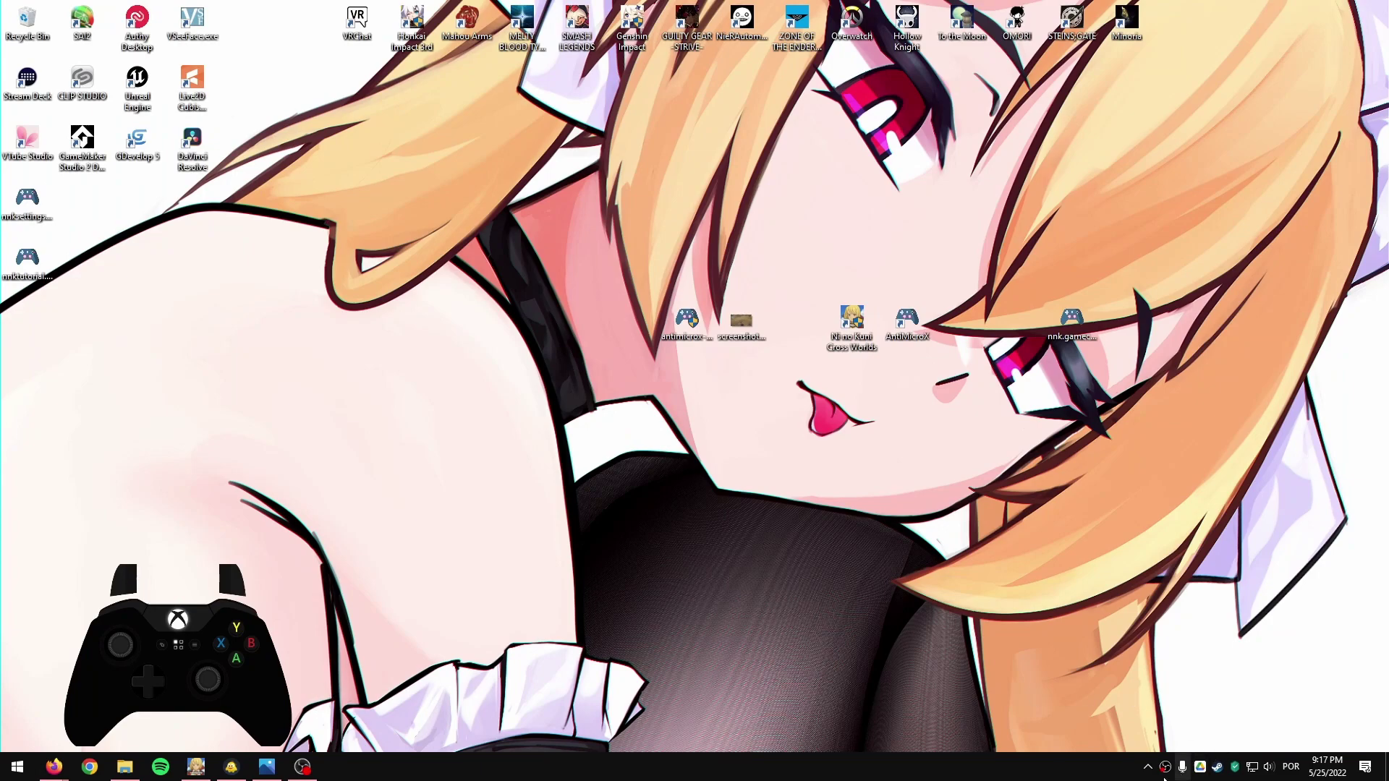
click(1150, 774)
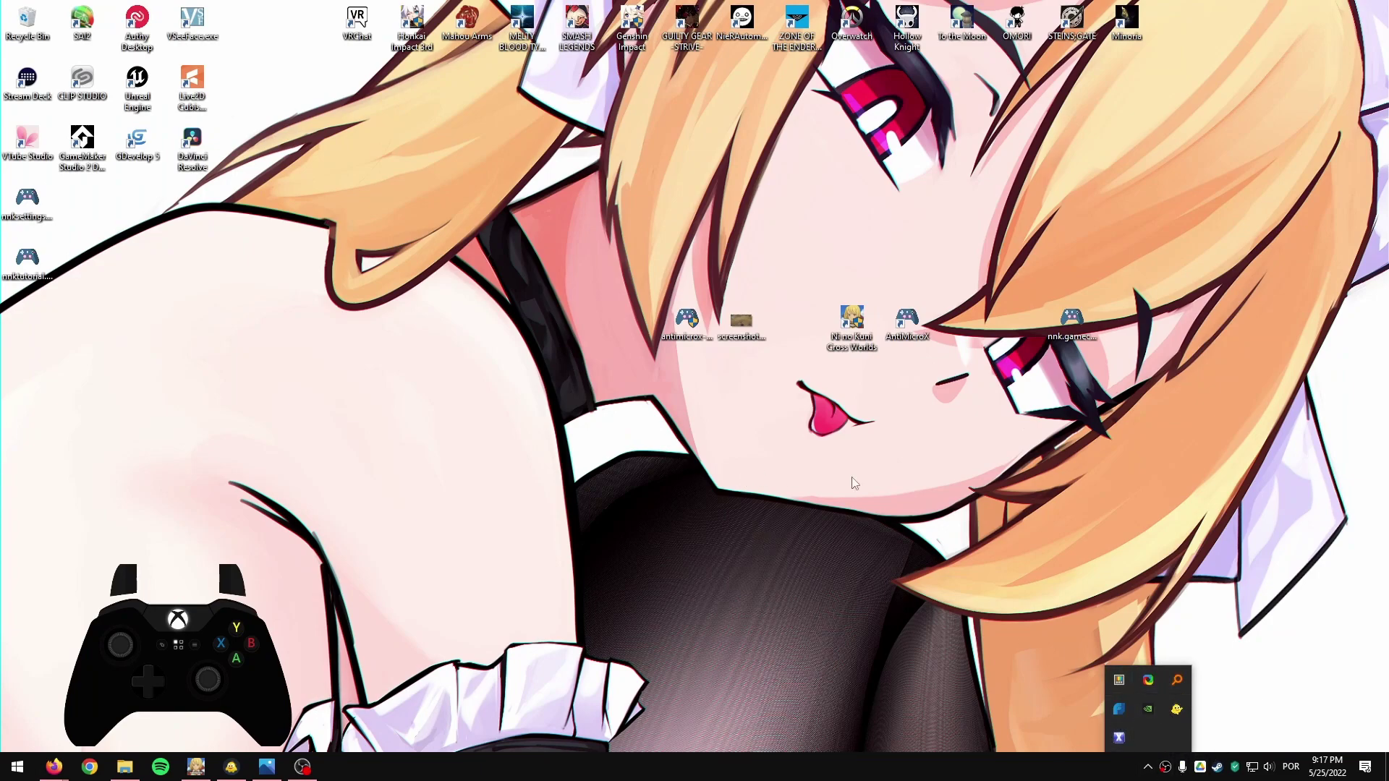
click(897, 326)
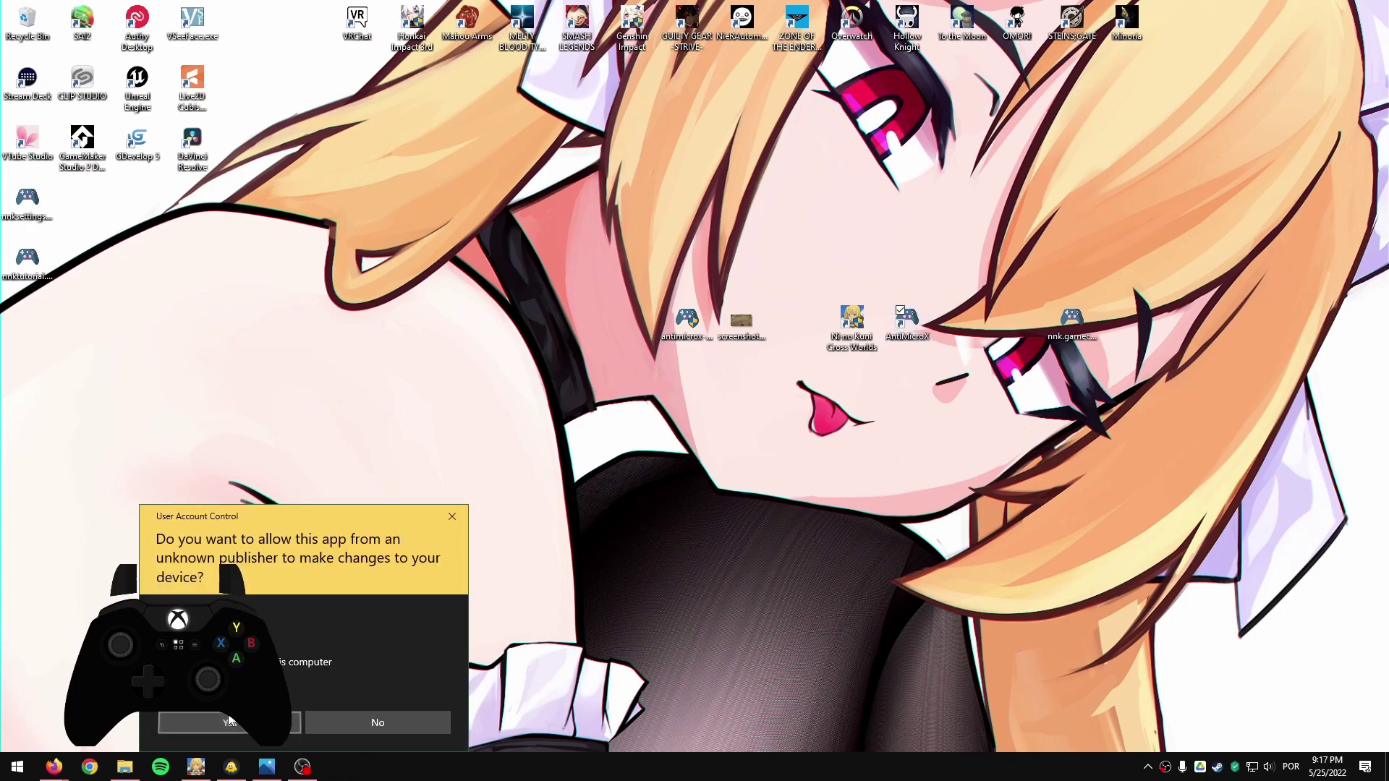
click(229, 721)
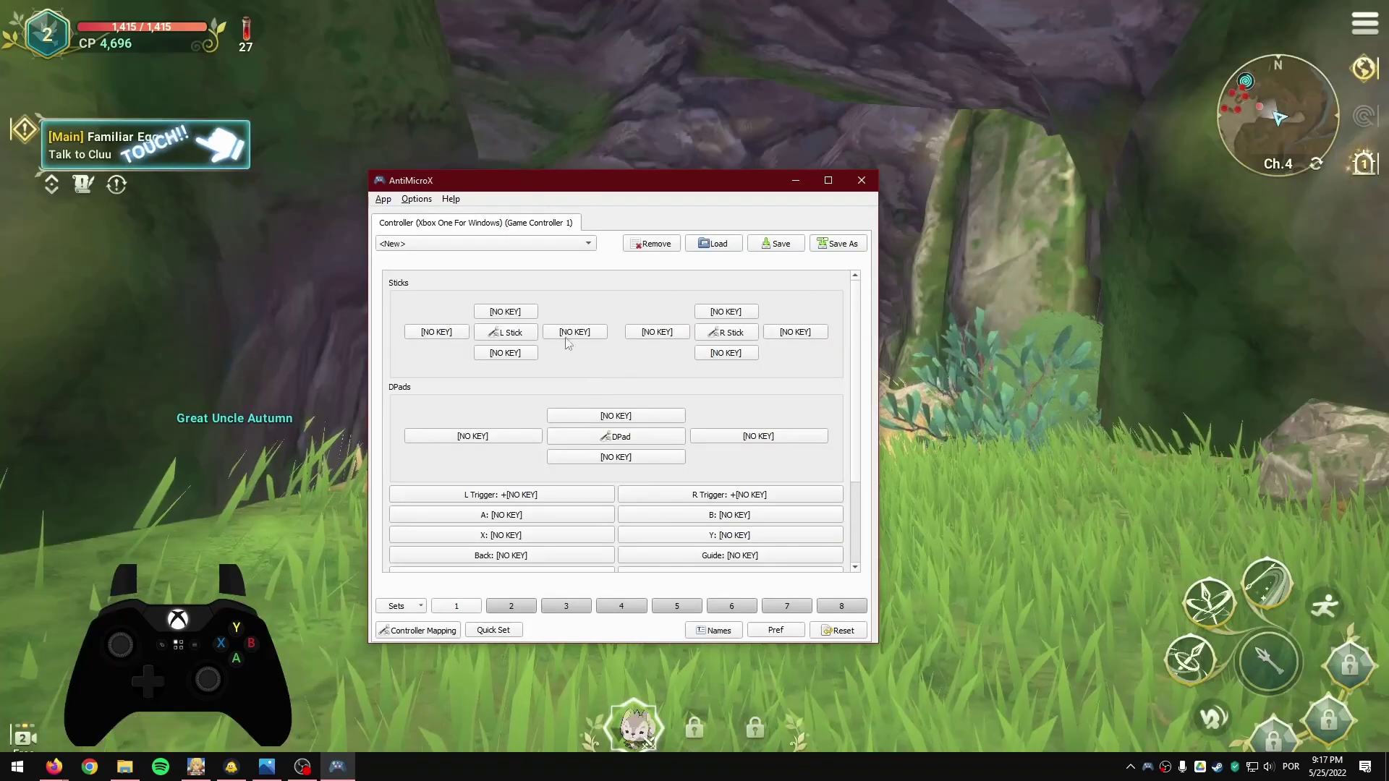
click(463, 245)
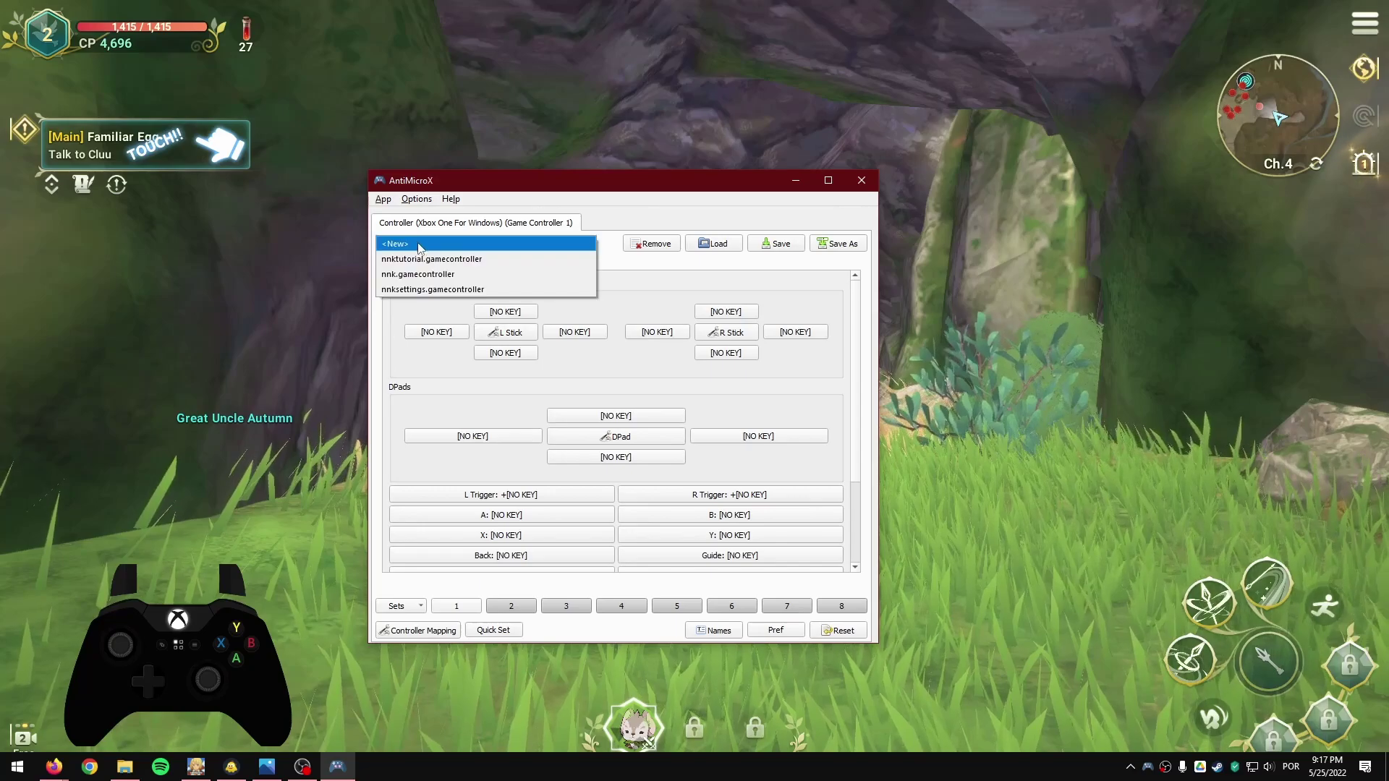
click(472, 246)
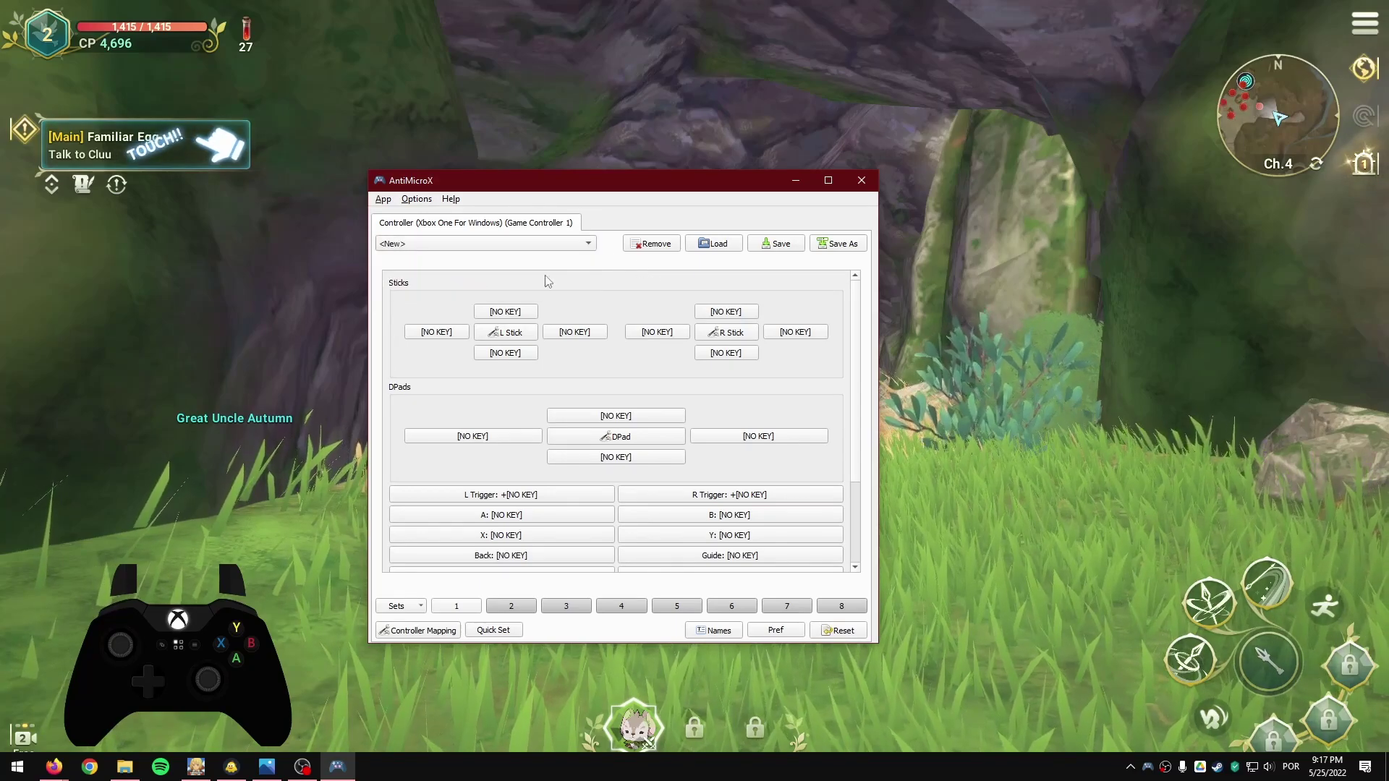
Examine the new profile's unassigned controls and the in-game overlay of keyboard shortcuts
scroll(528, 320, down, 3)
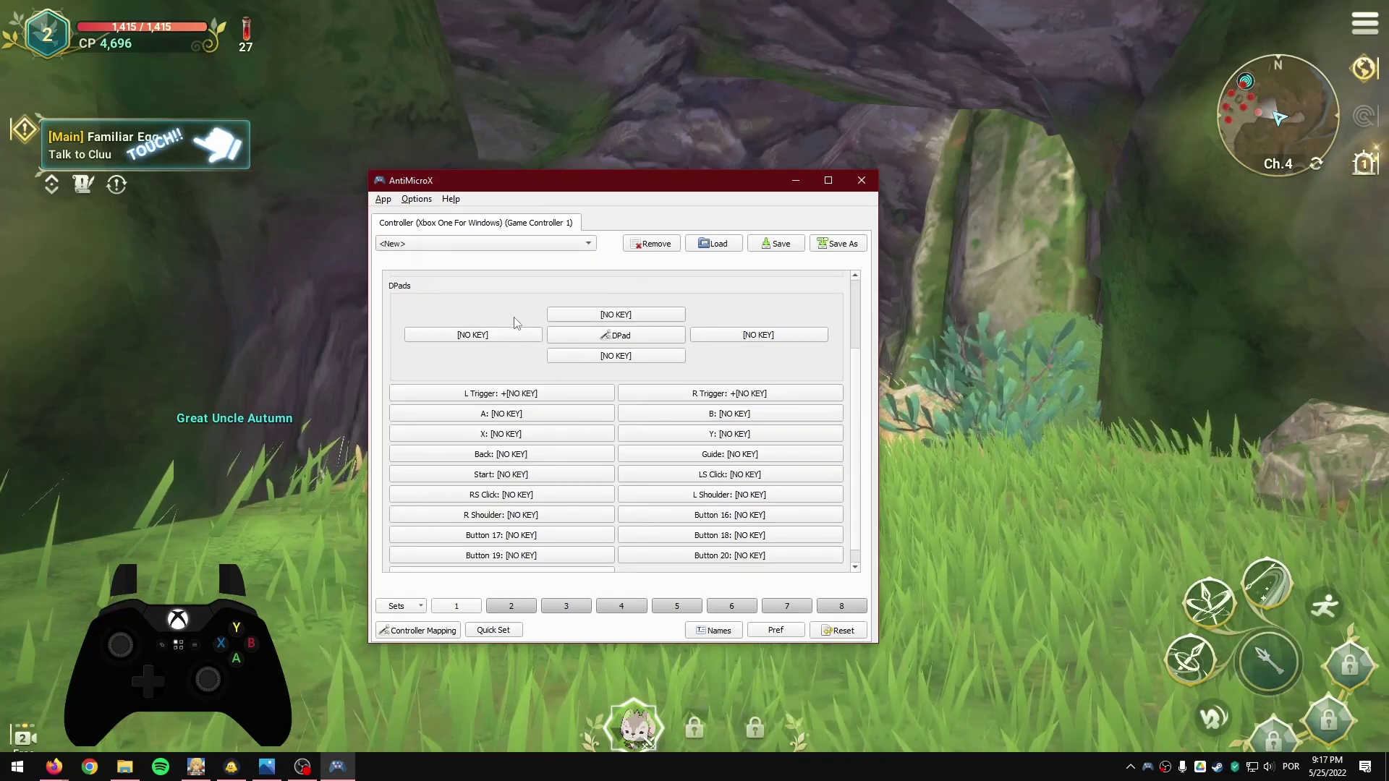
scroll(547, 322, up, 3)
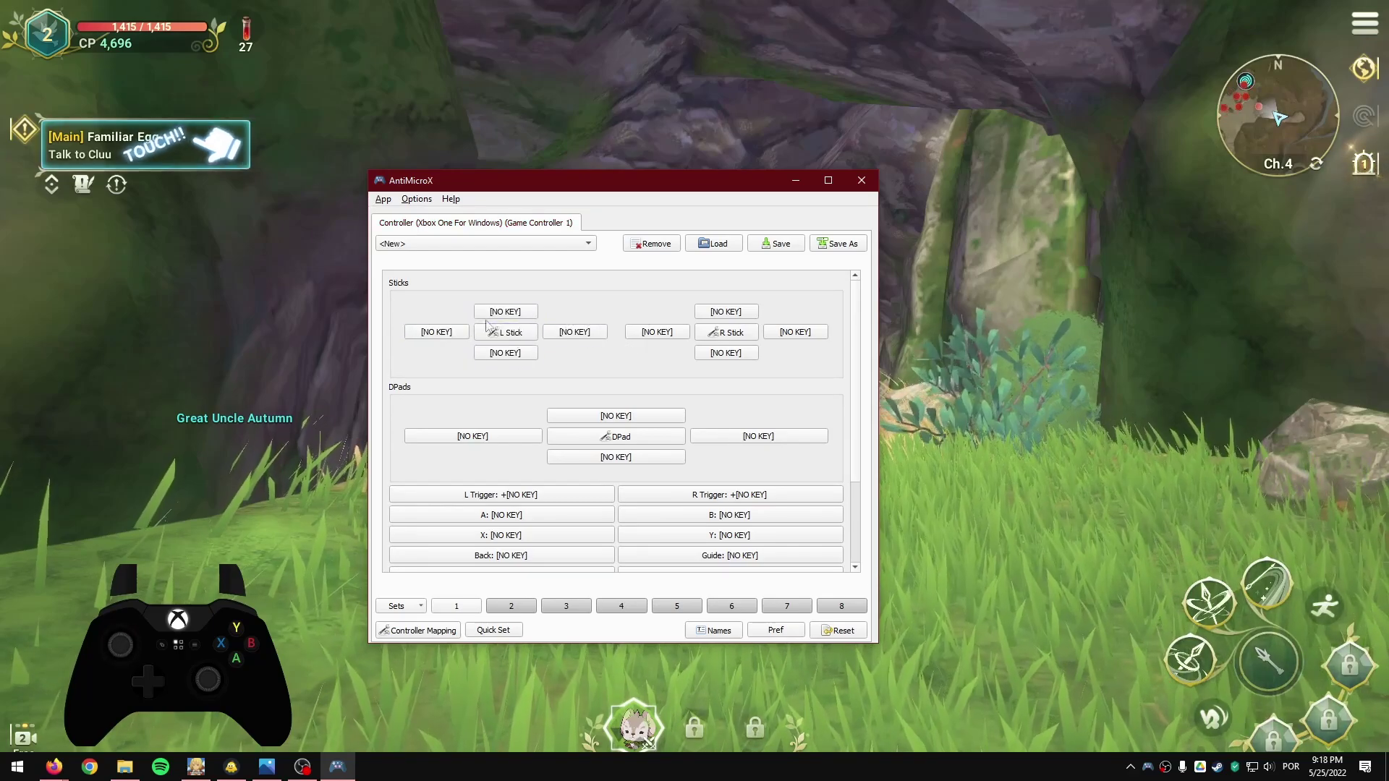
scroll(579, 350, down, 4)
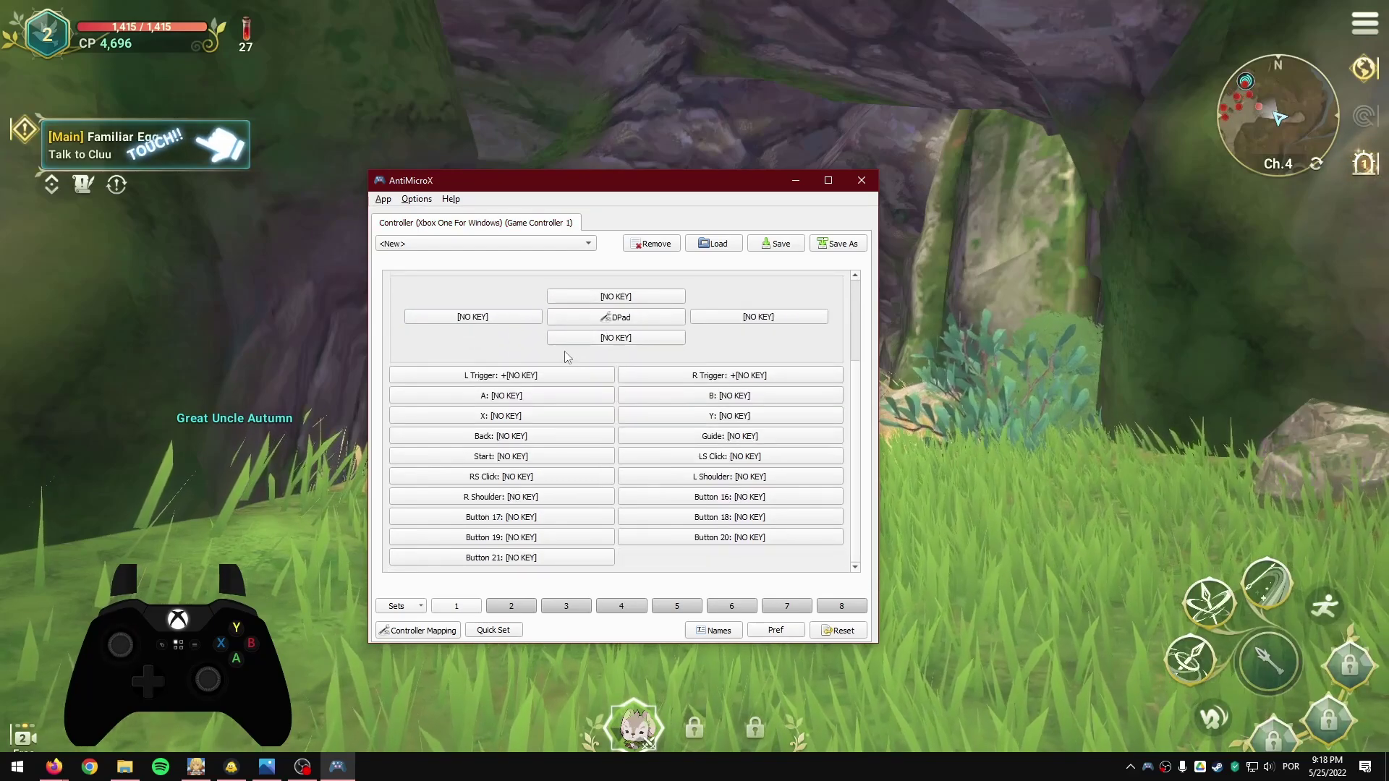
scroll(566, 356, up, 4)
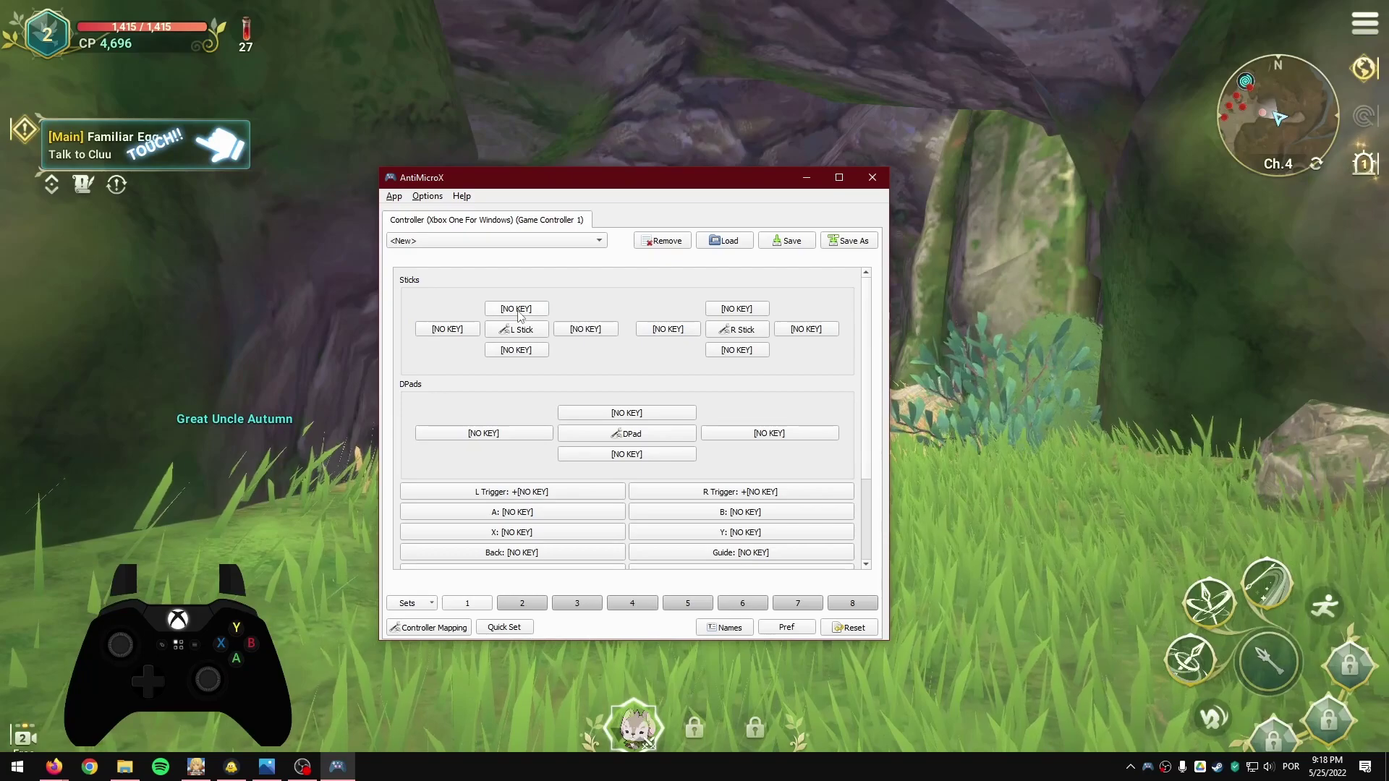
click(137, 486)
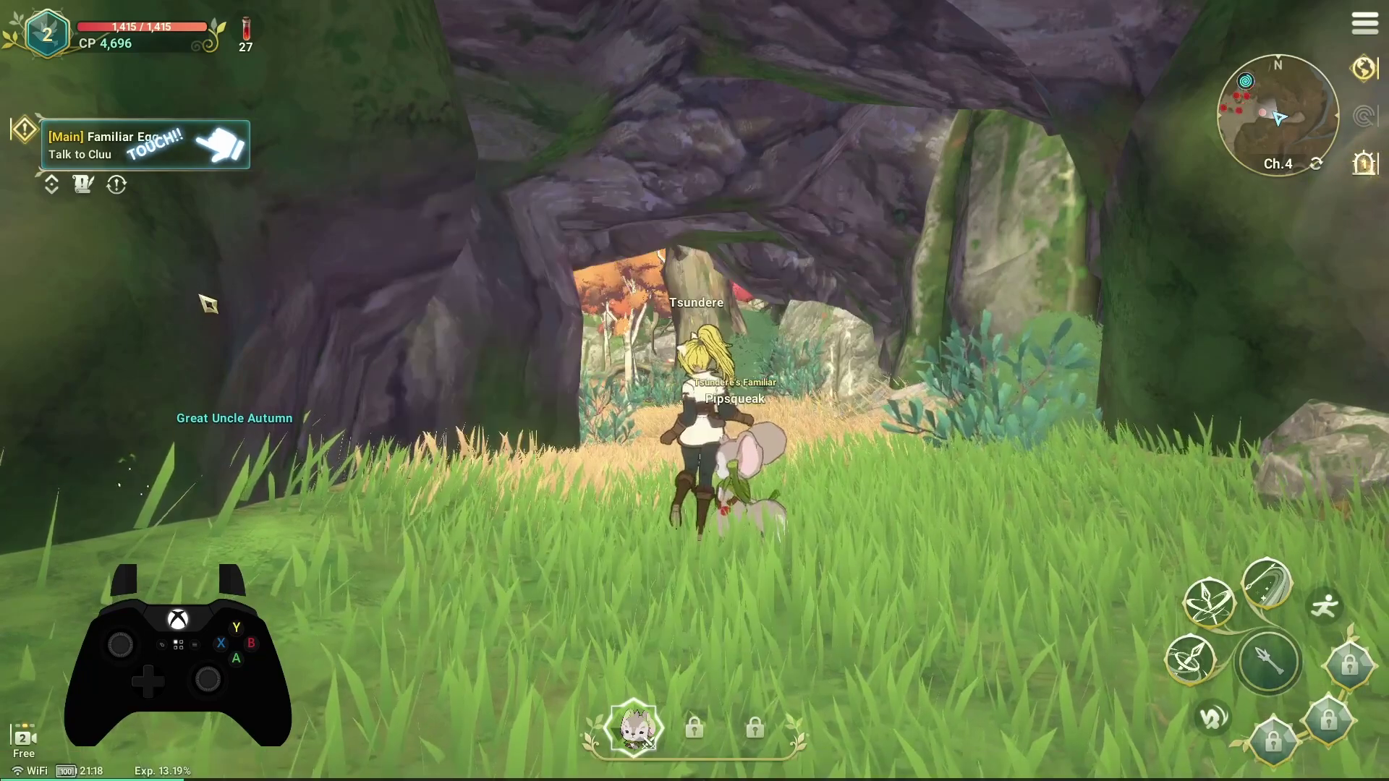
key(Tab)
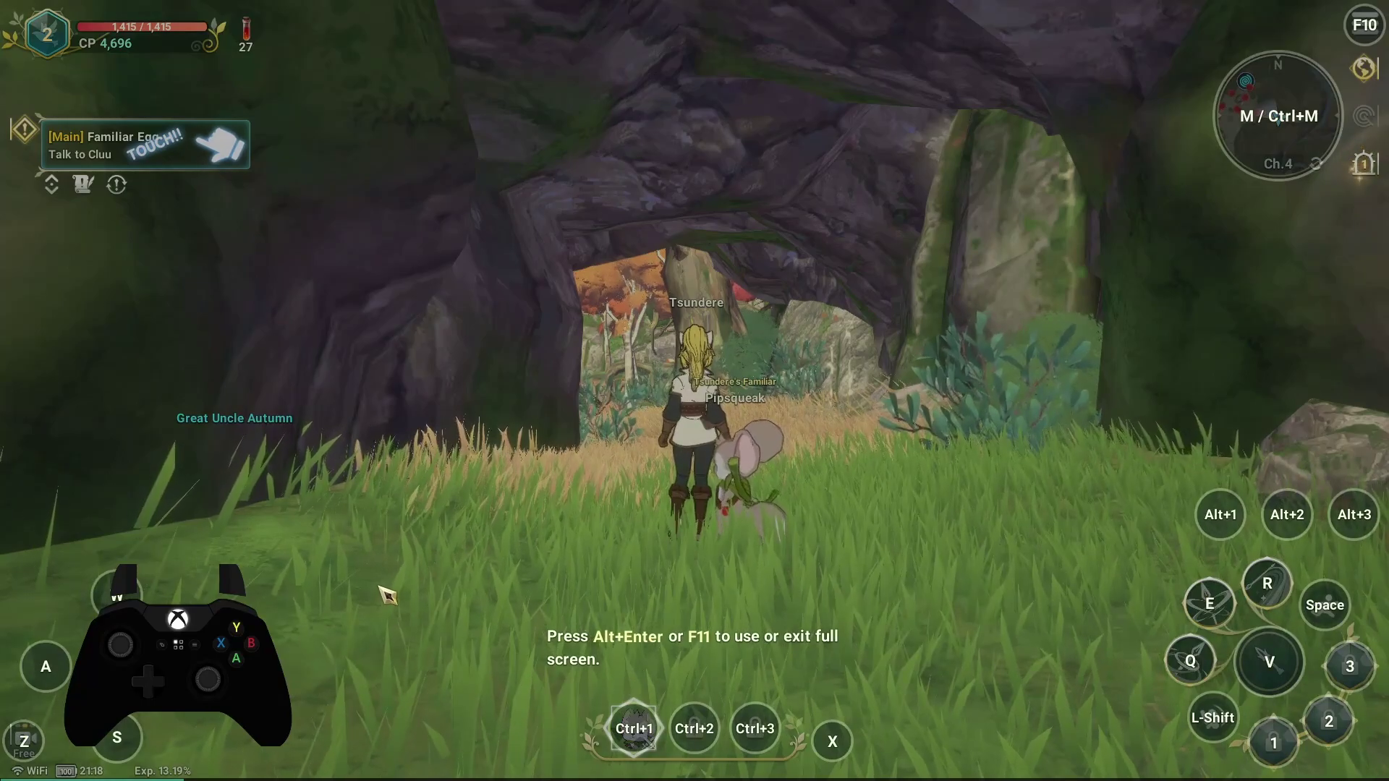
key(alt+Tab)
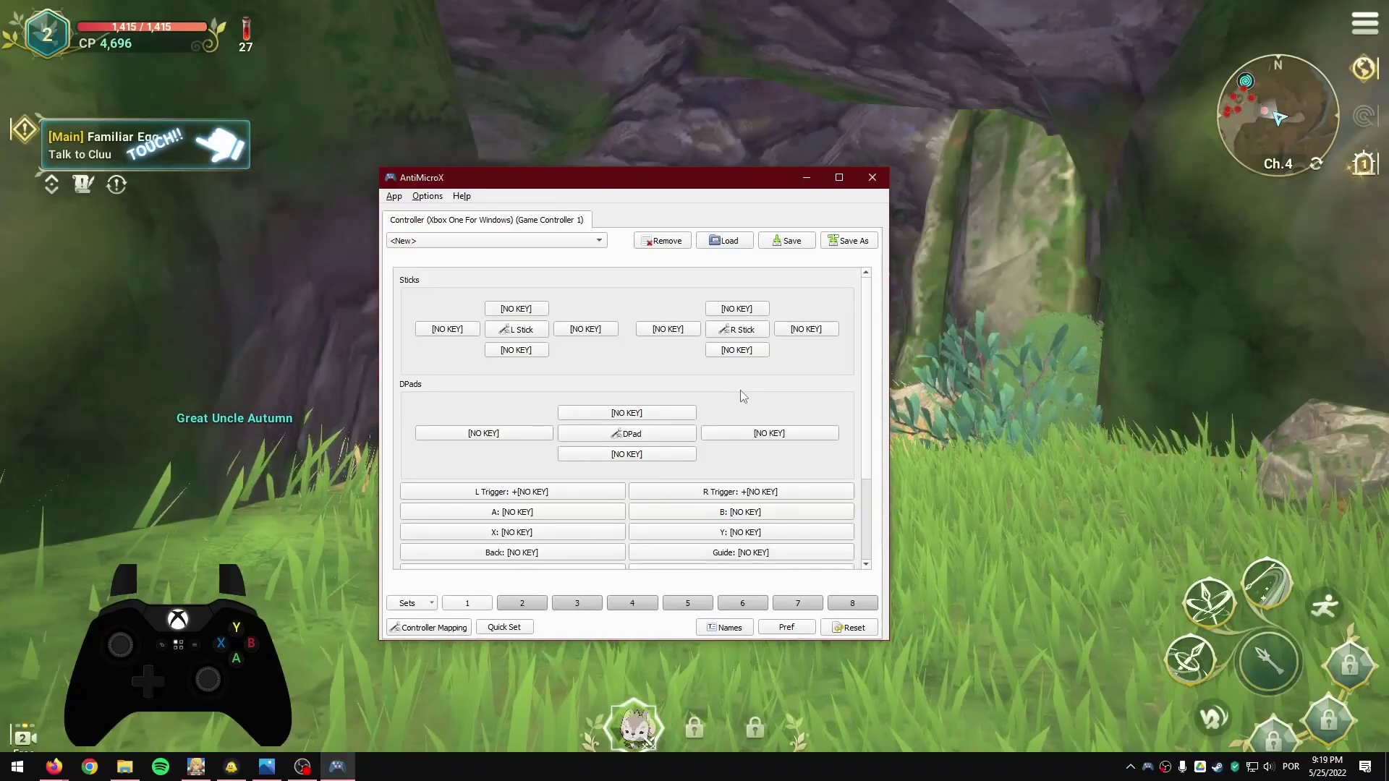
Bring up screenshot.png with the game's key hints and place the AntiMicroX window over it, leaving the hints visible
click(267, 767)
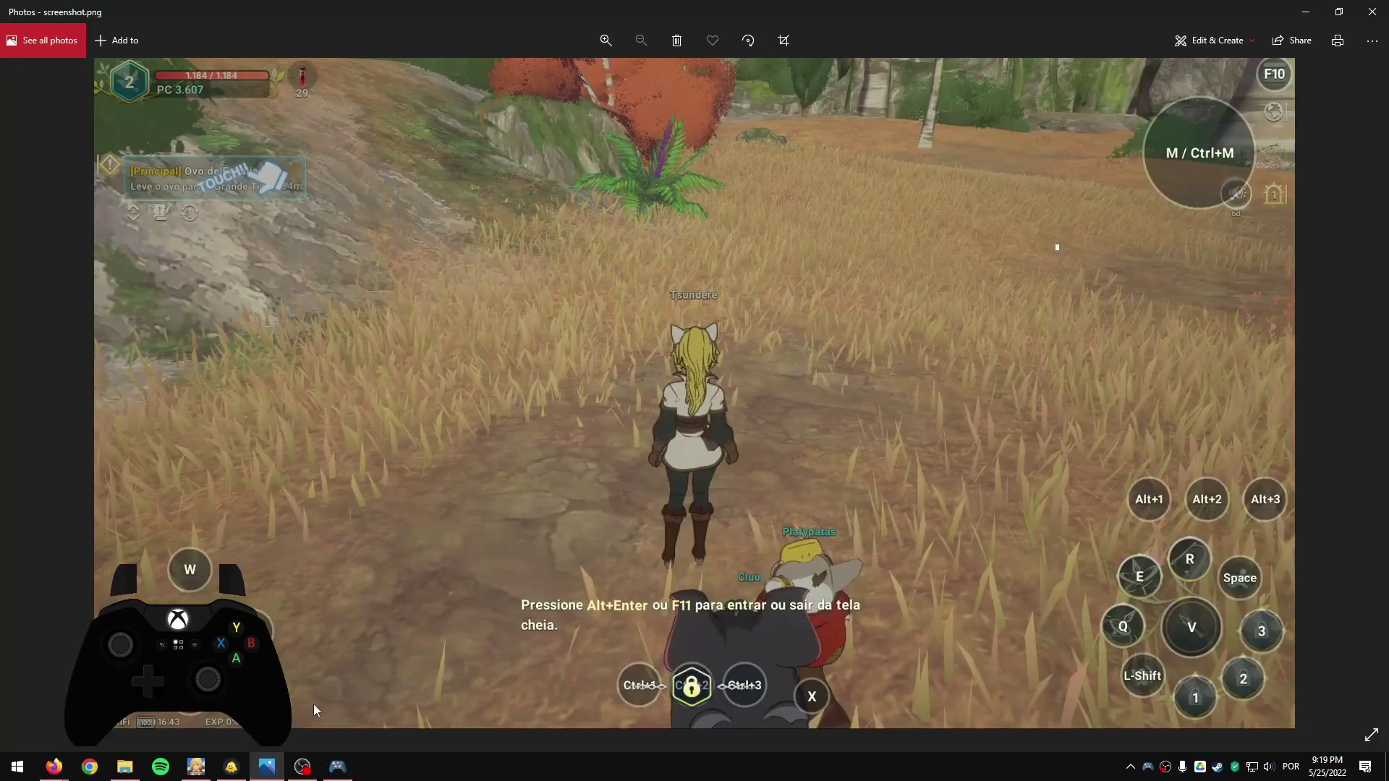
click(337, 768)
drag(611, 184, 701, 117)
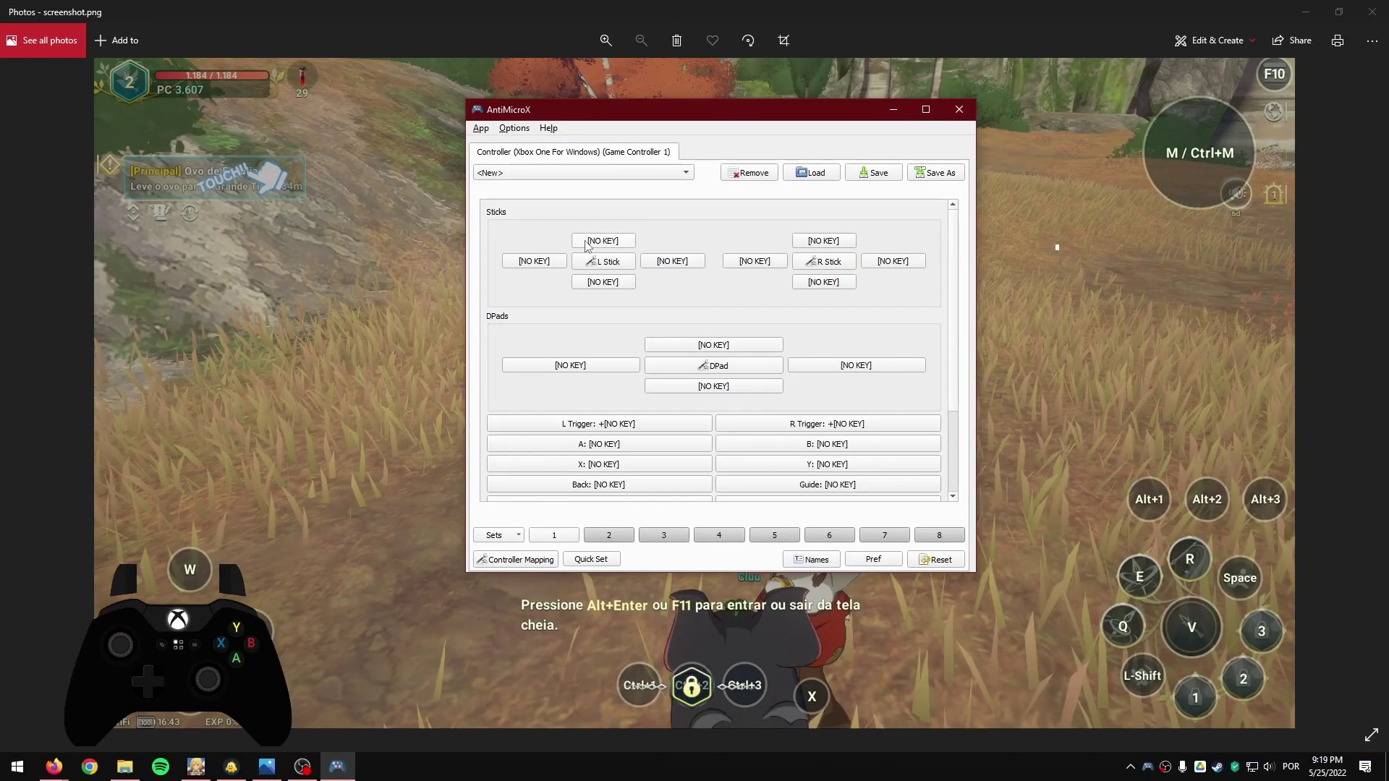
Assign W, A and D to the left stick's up, left and right directions
click(587, 244)
click(998, 173)
click(619, 244)
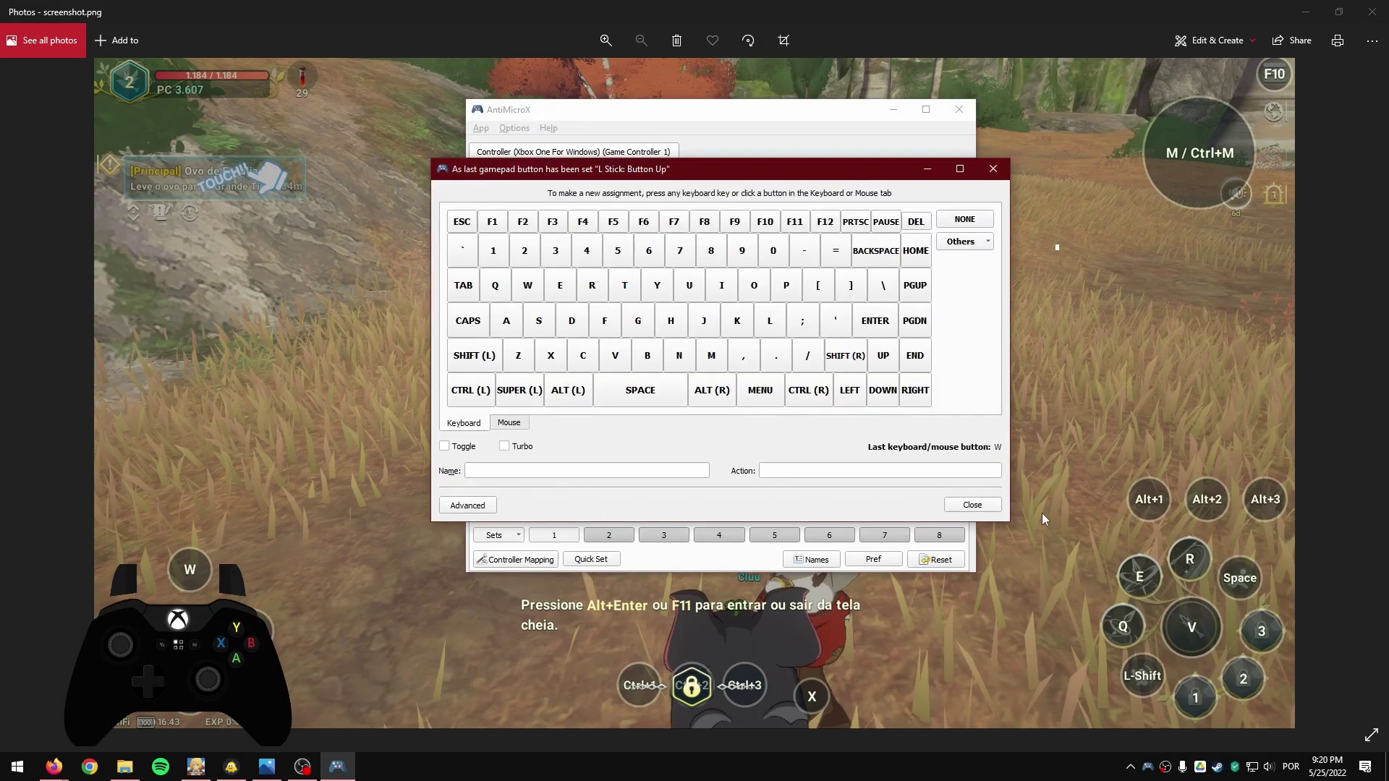
click(983, 508)
click(534, 261)
key(a)
click(672, 260)
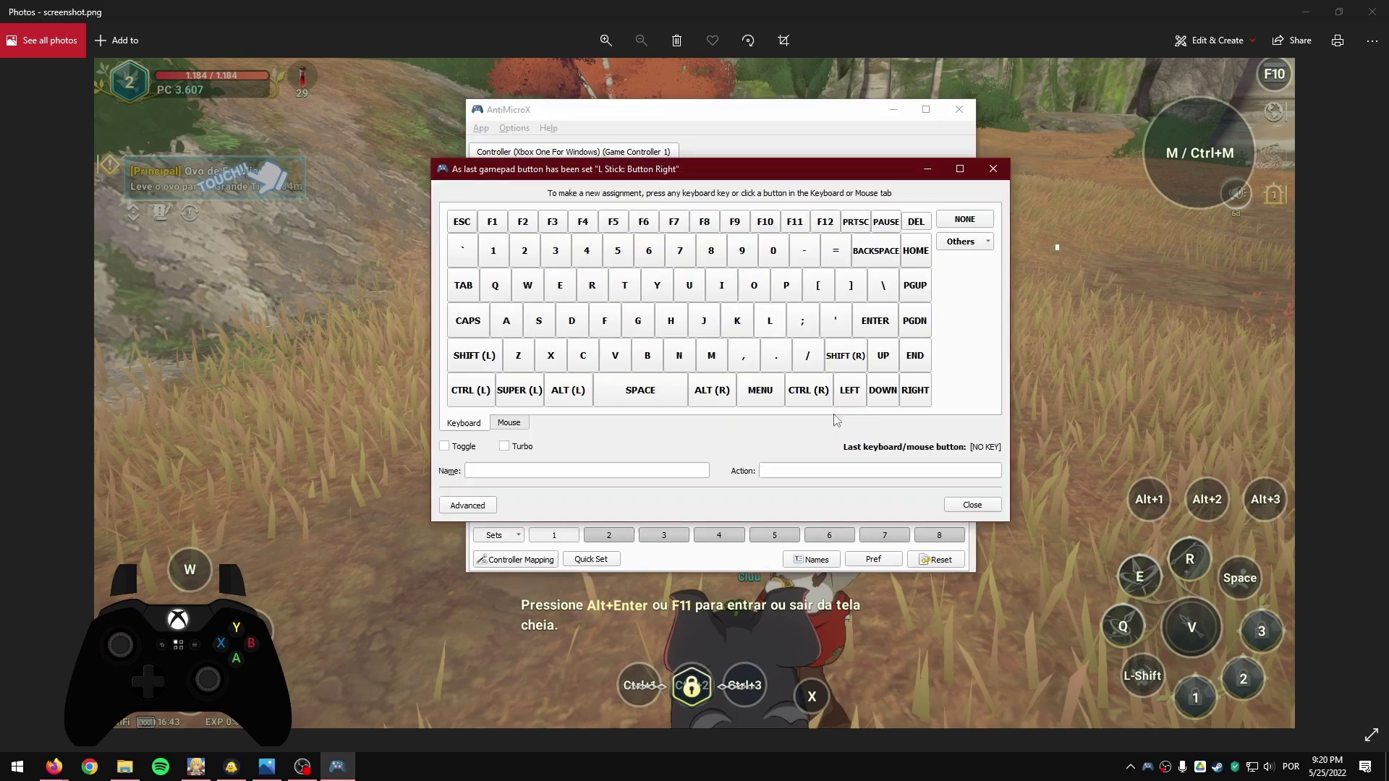
key(d)
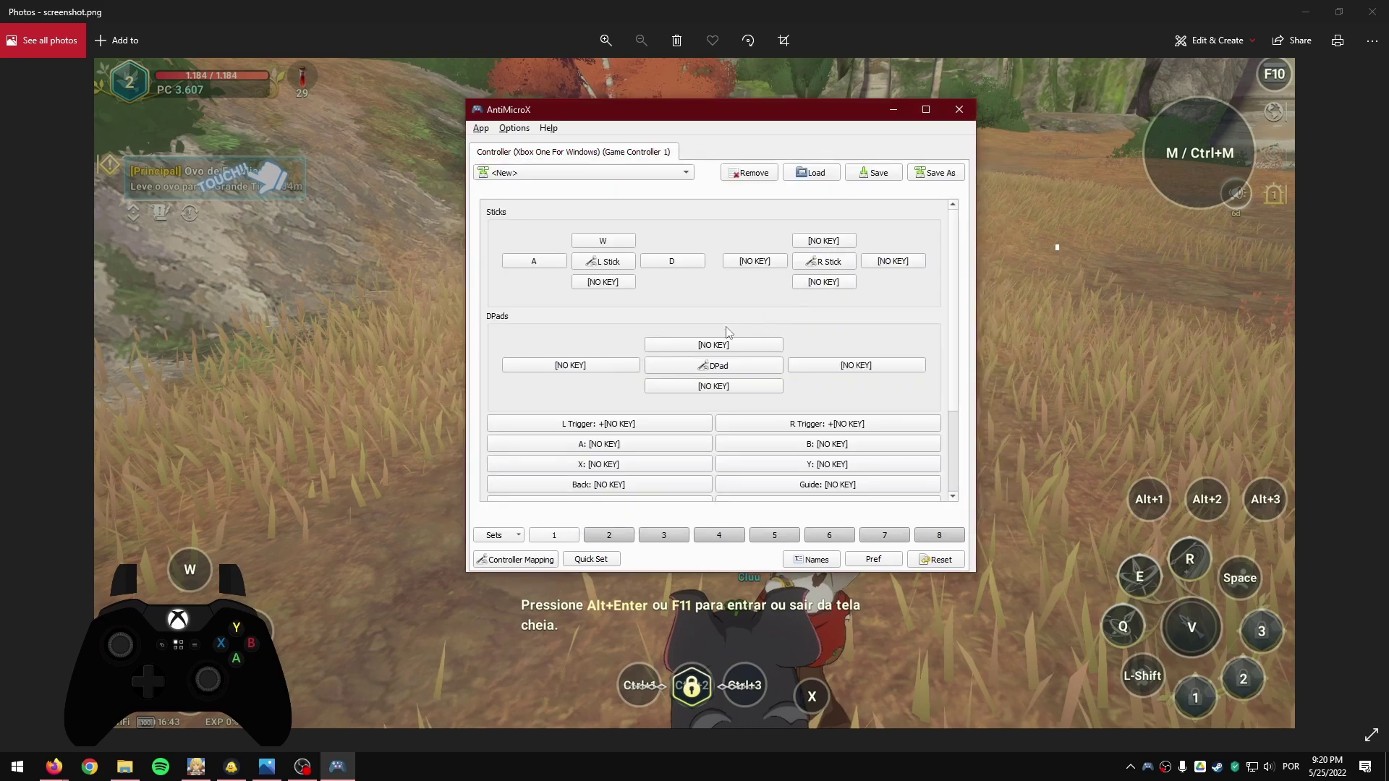
Switch to the game, rotate the camera with the mouse, and return to AntiMicroX
click(226, 771)
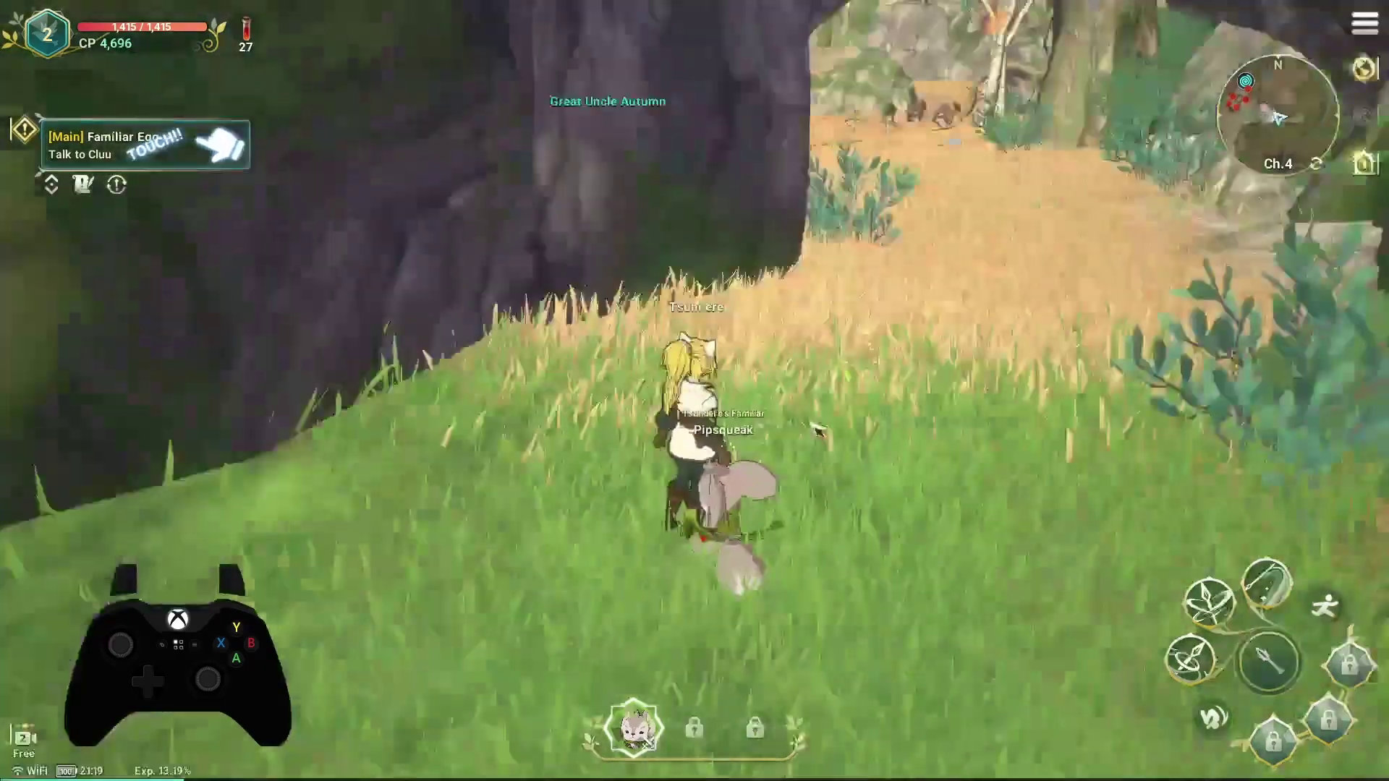
drag(811, 424, 879, 386)
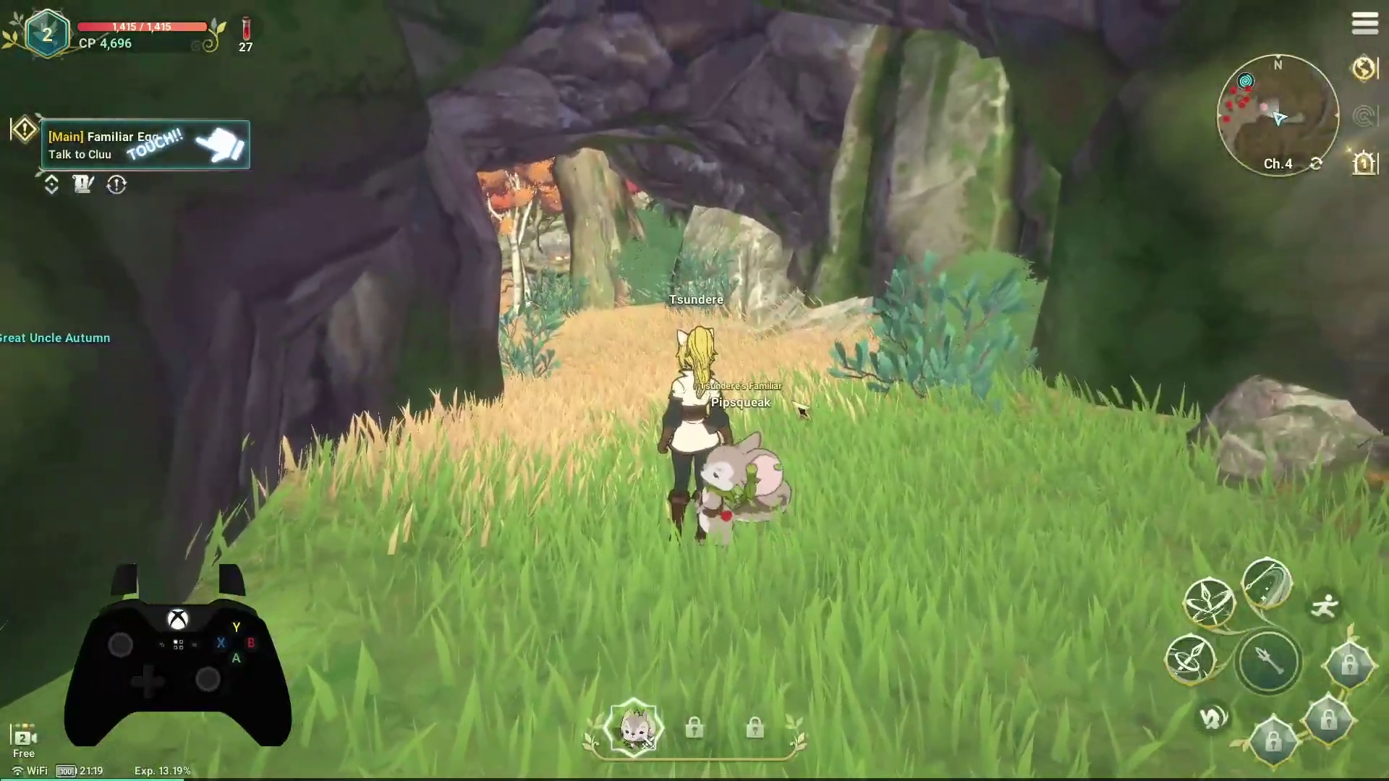
key(alt+Tab)
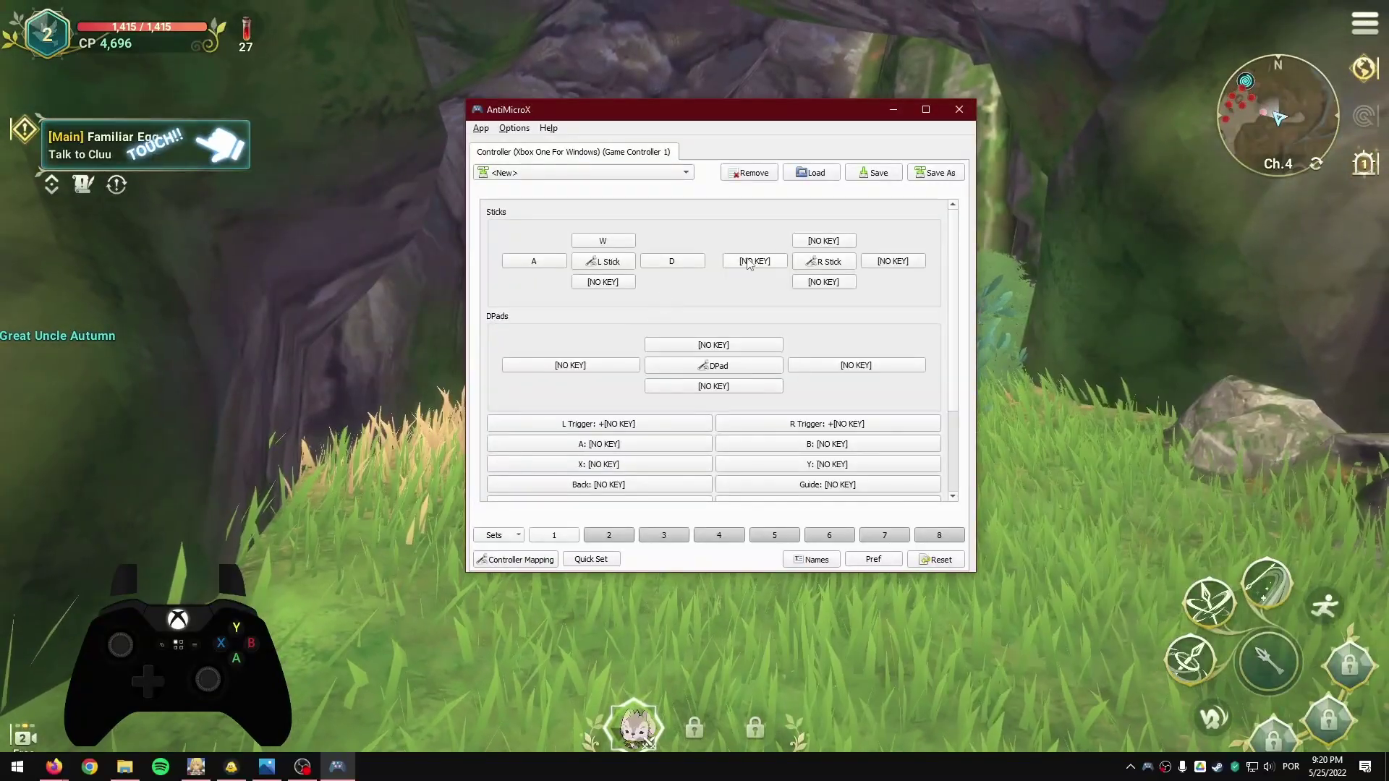
click(750, 262)
click(512, 424)
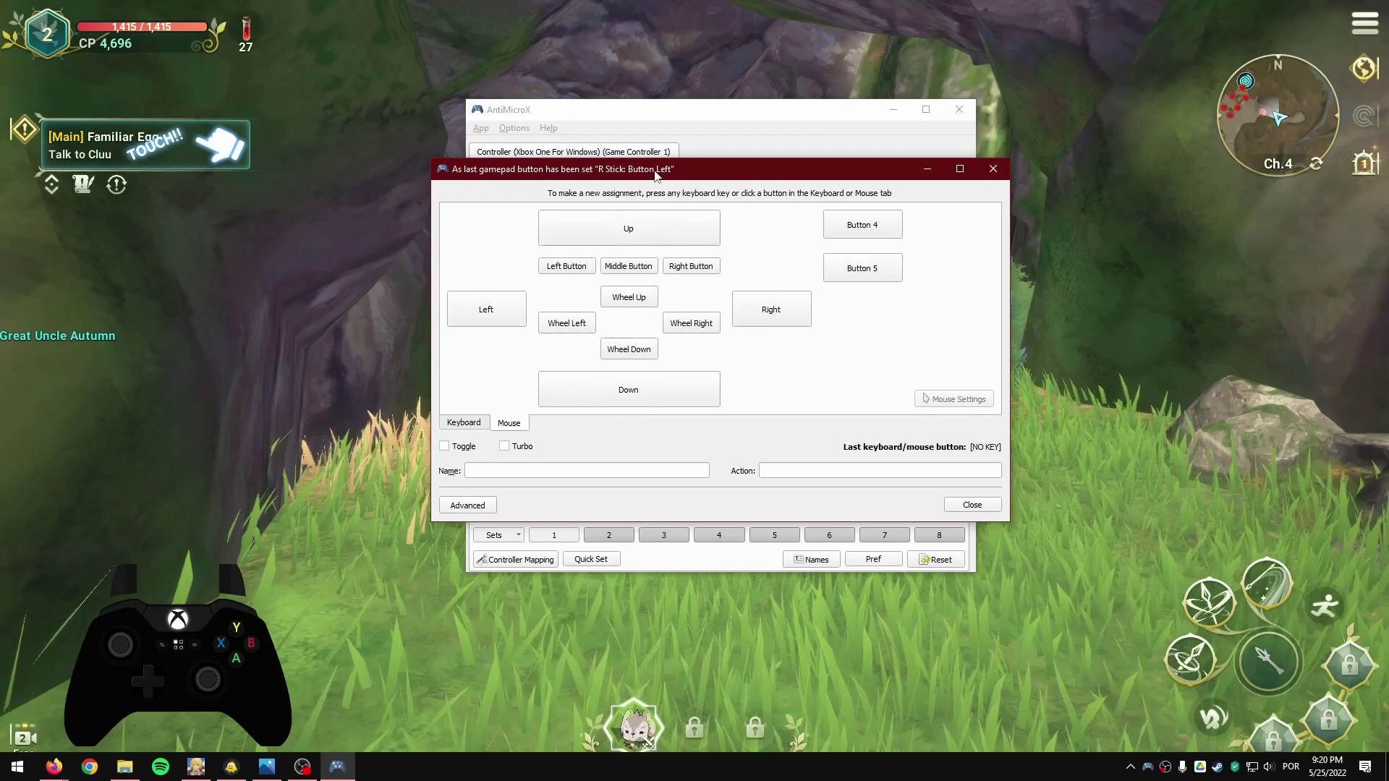
drag(656, 174, 715, 202)
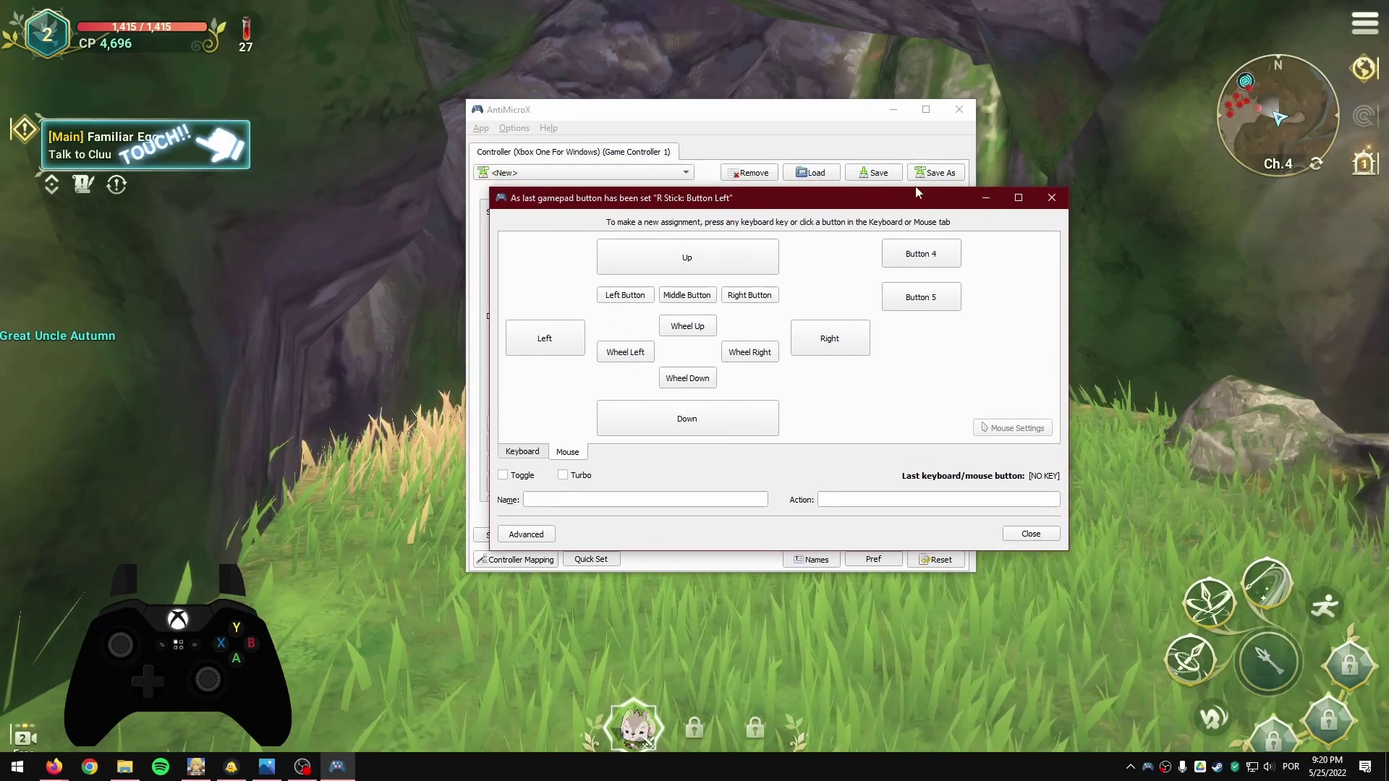
click(1052, 198)
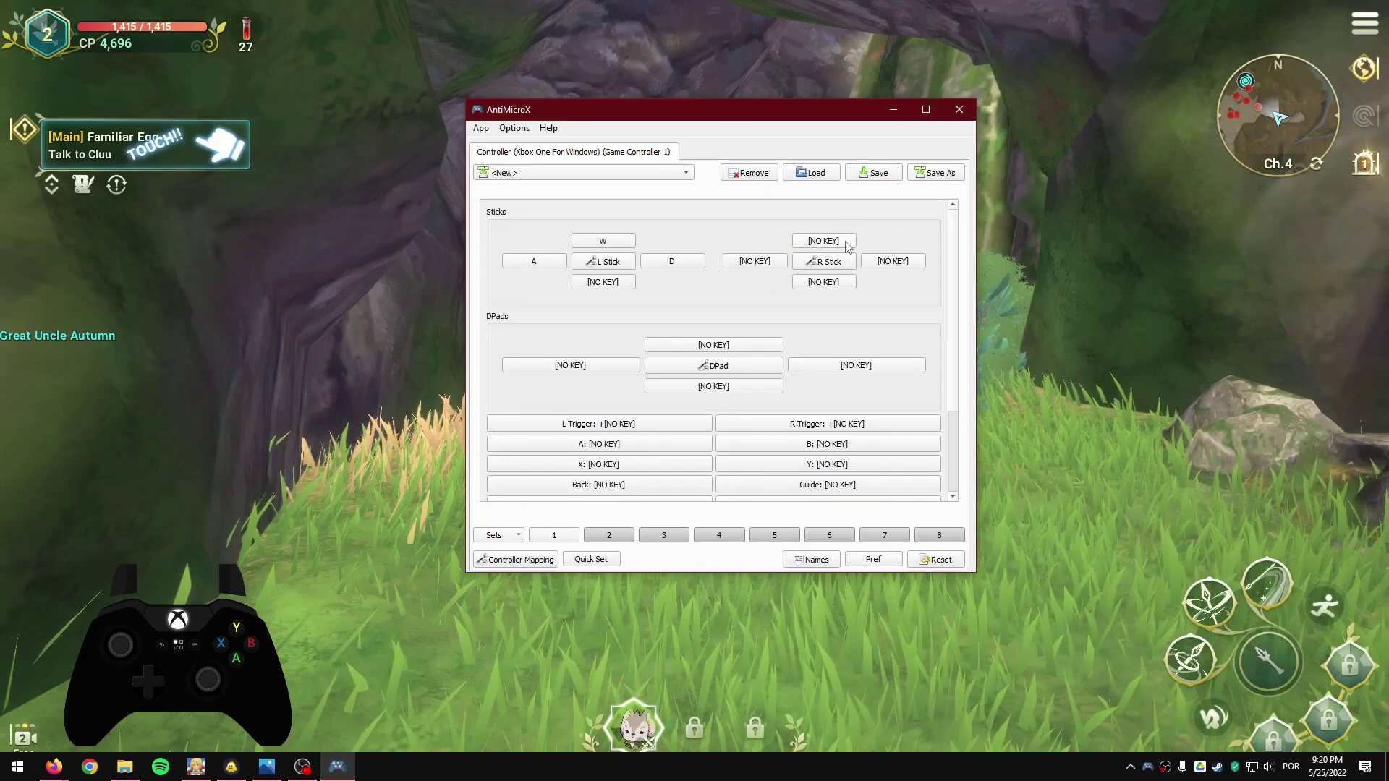
Map the right stick's up direction to the left mouse button plus the UP arrow key as a second assignment slot
click(848, 246)
click(508, 423)
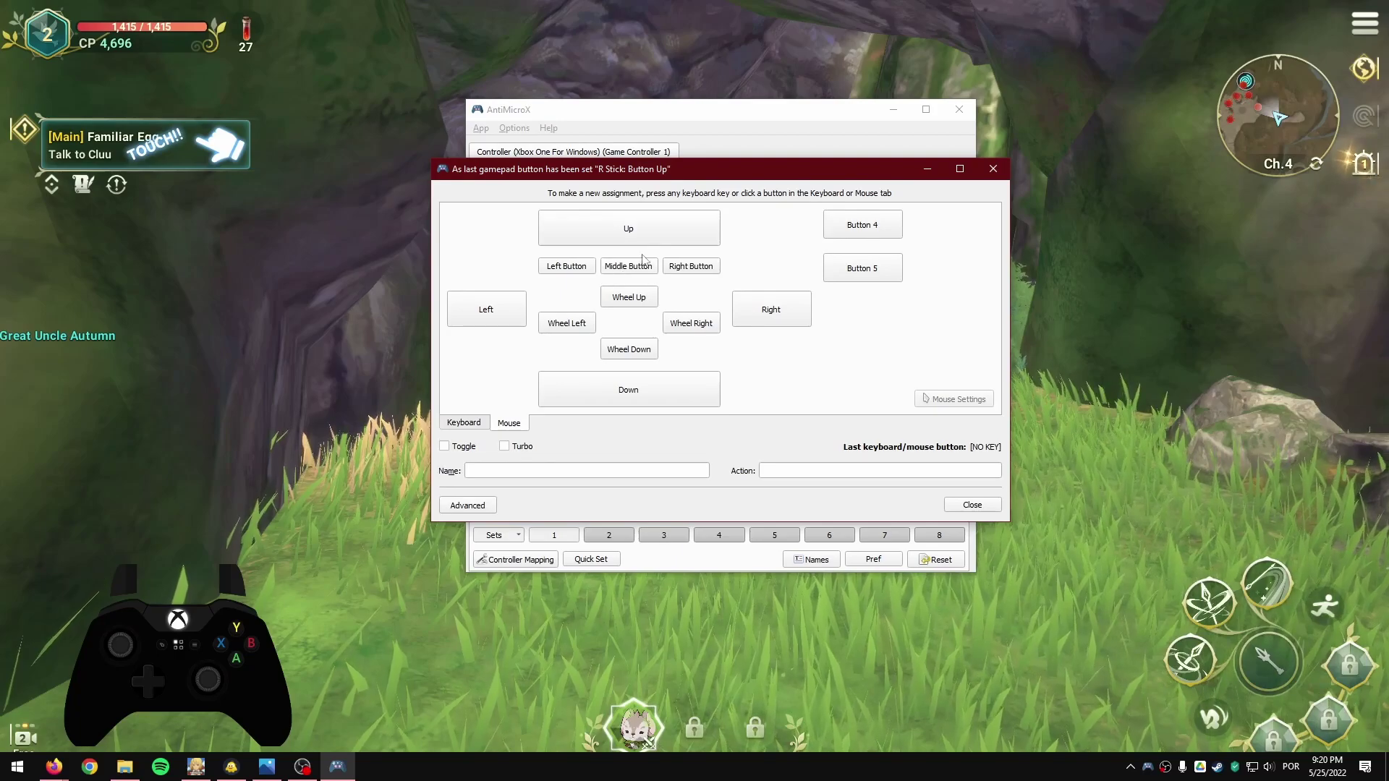
click(566, 266)
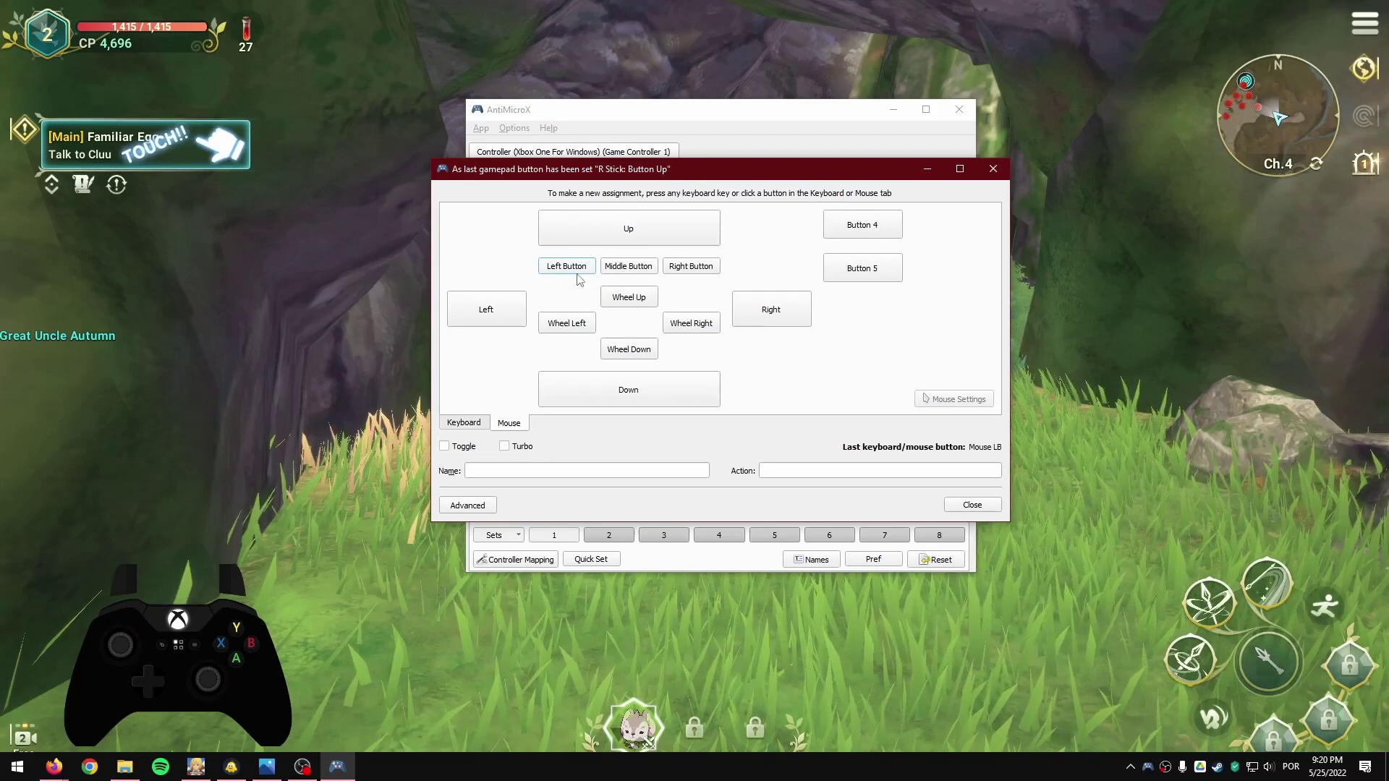
click(466, 506)
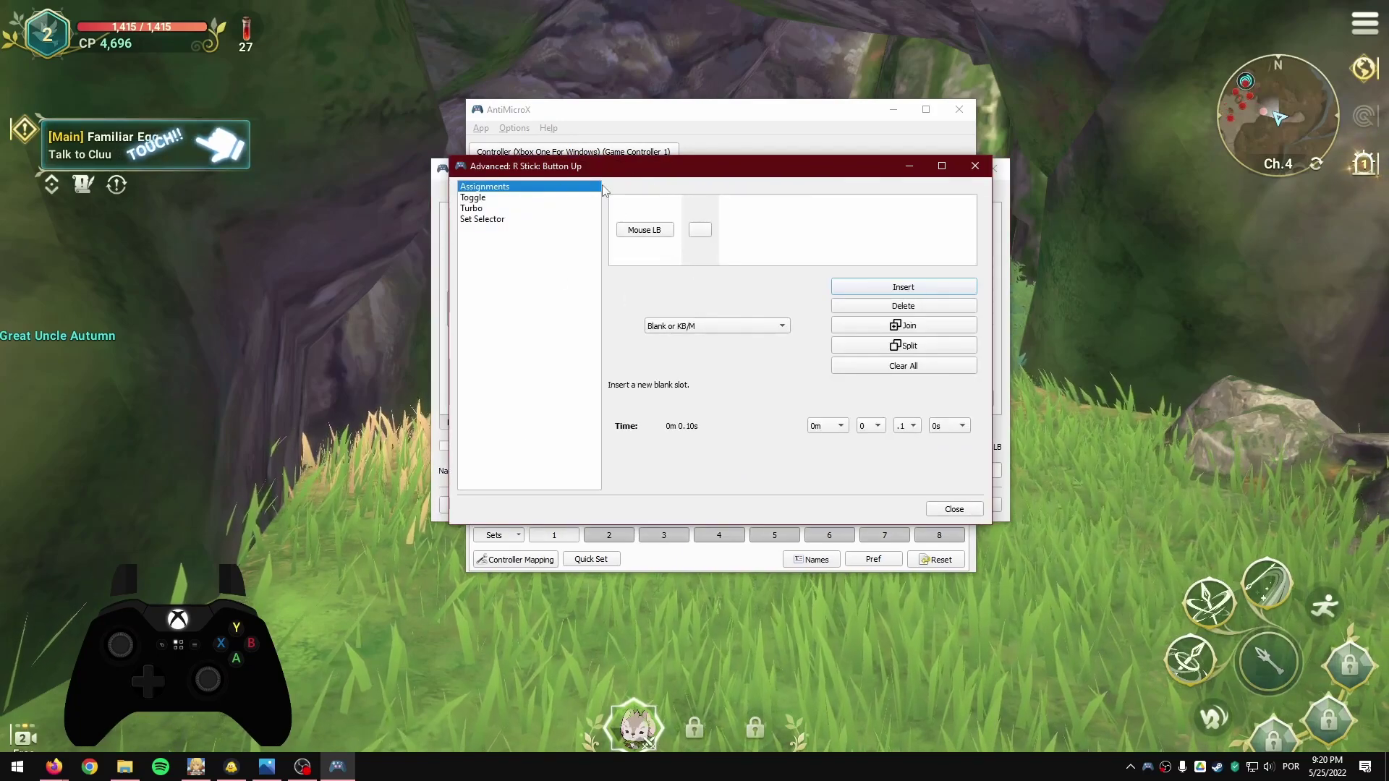
drag(539, 167, 499, 131)
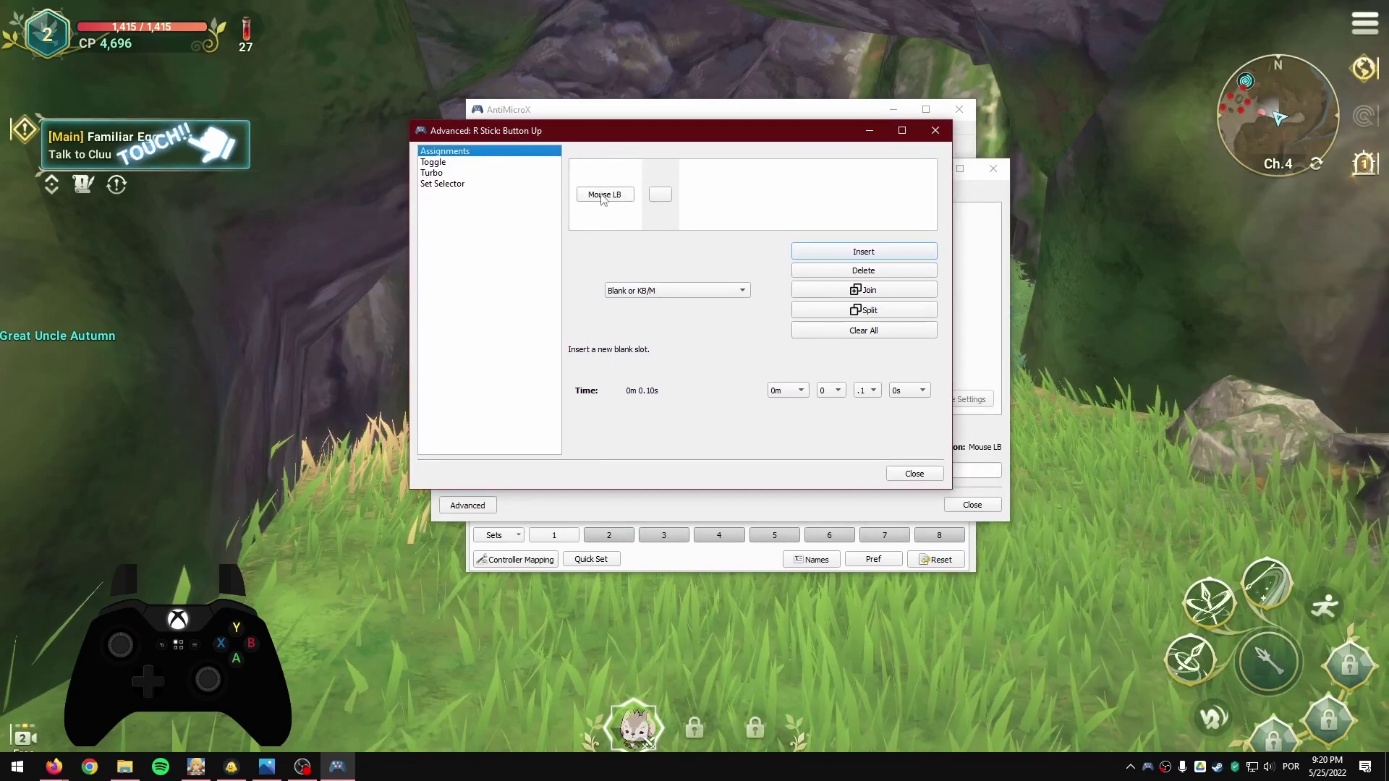
click(665, 195)
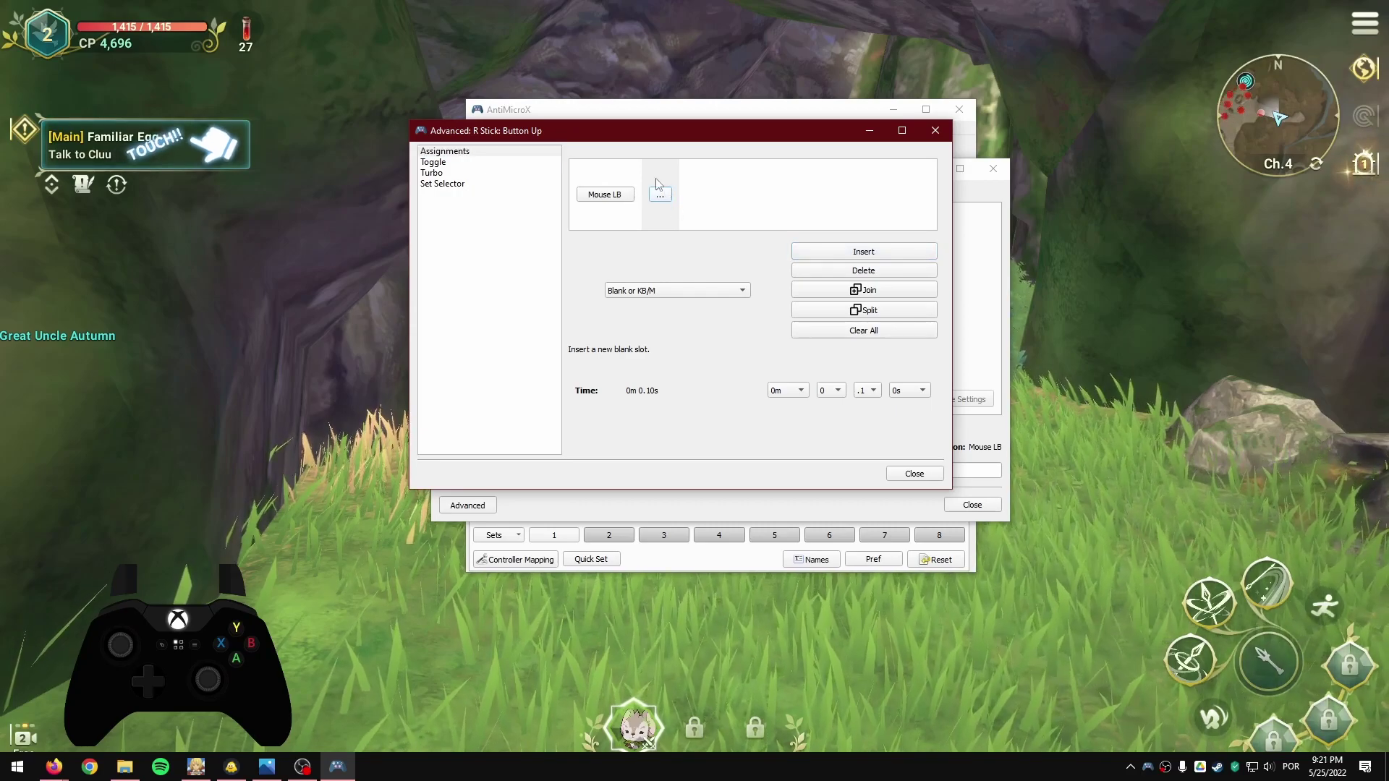
key(Up)
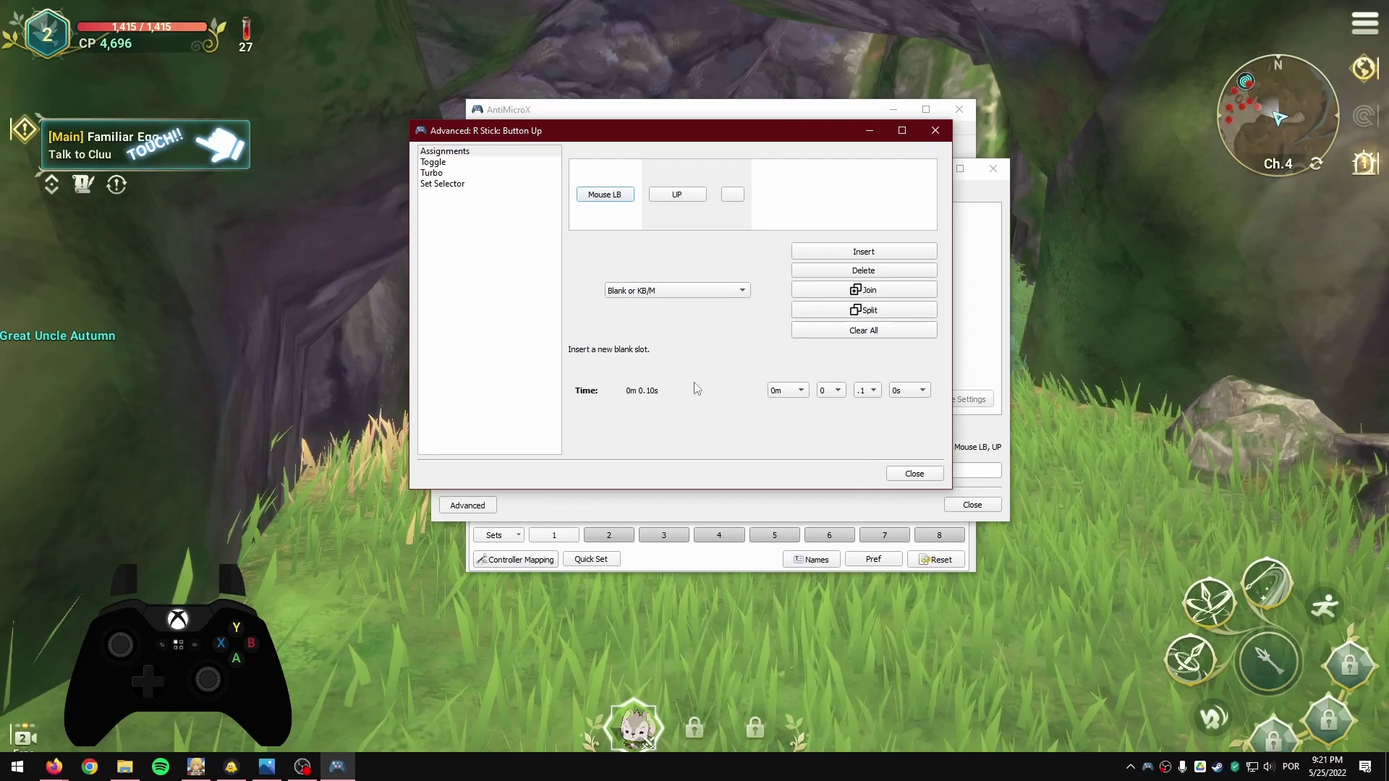
click(935, 472)
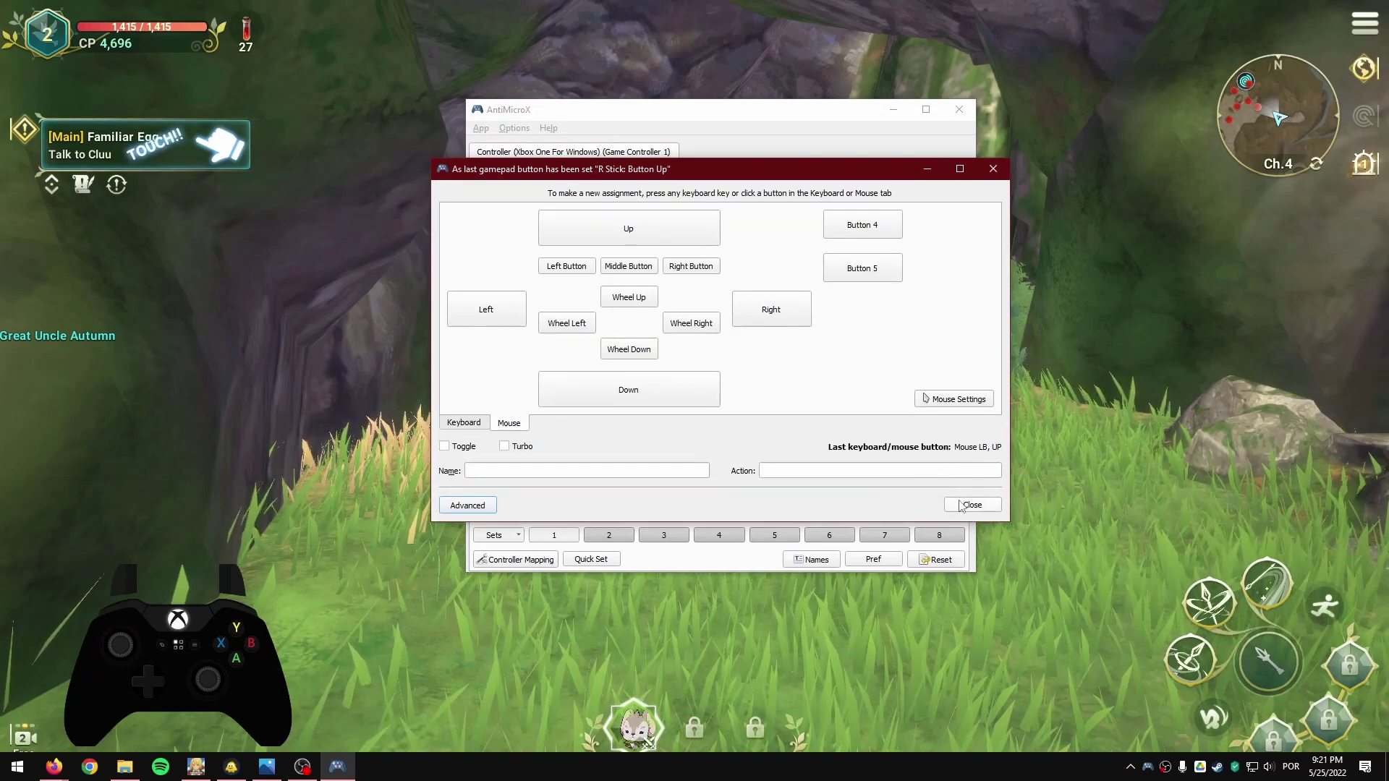
click(893, 501)
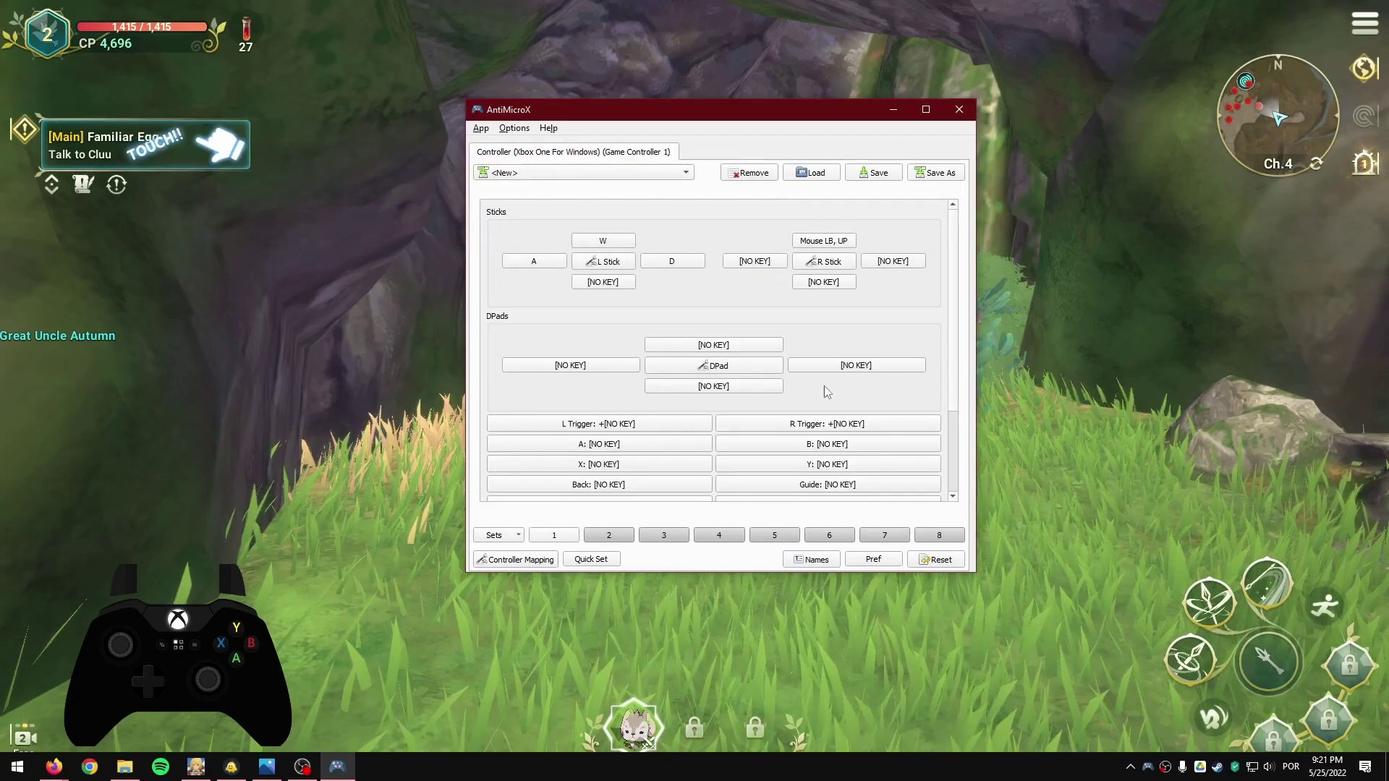
Map the right stick's left direction to the left mouse button followed by the LEFT arrow key
click(752, 264)
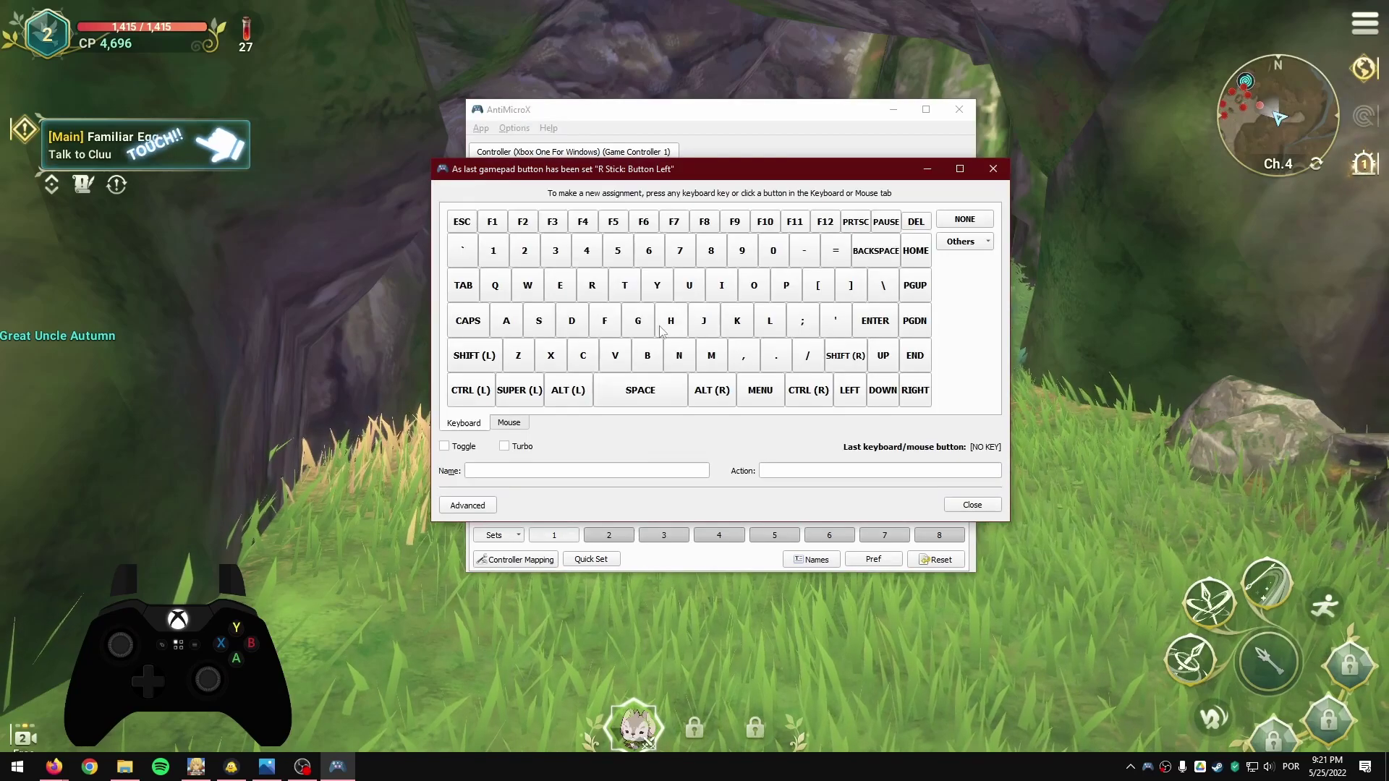
click(509, 423)
click(567, 269)
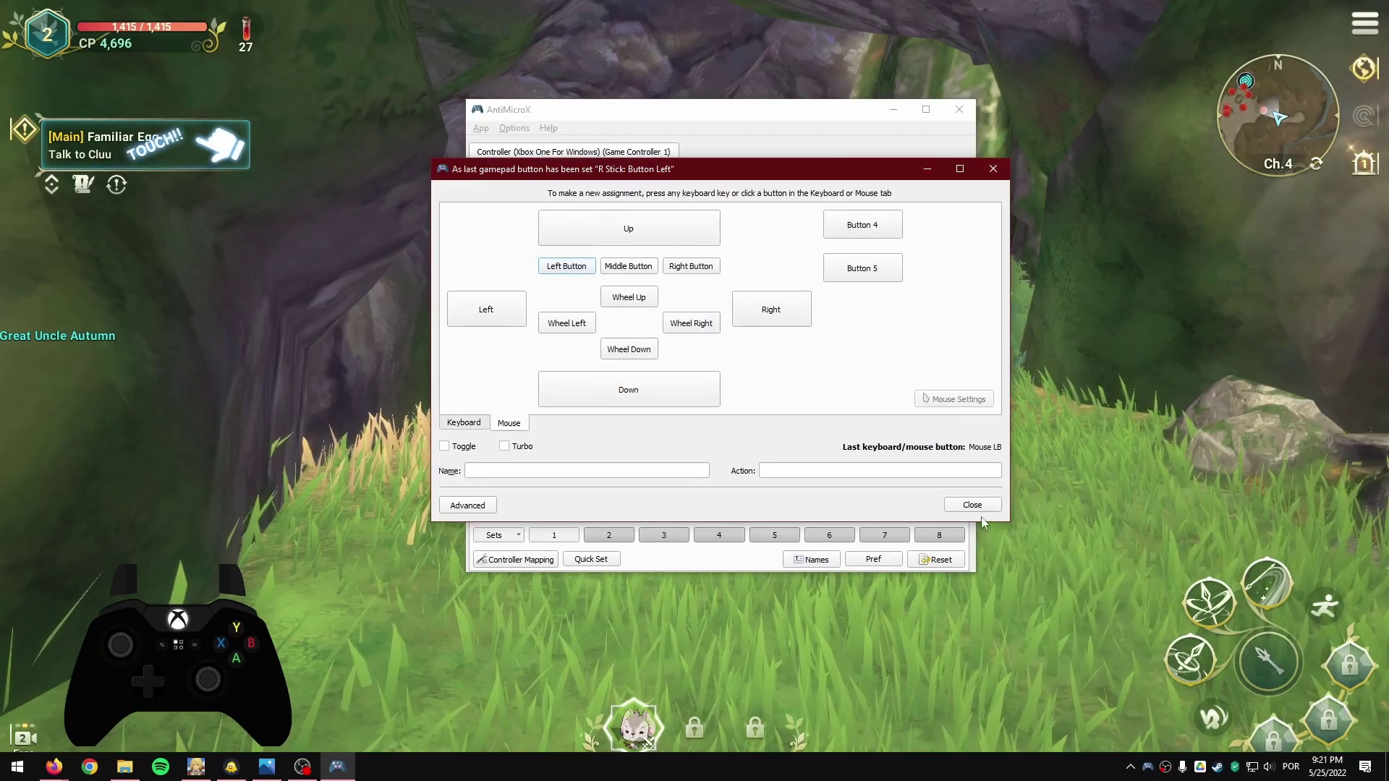
click(467, 505)
click(699, 230)
key(Left)
click(955, 508)
click(958, 507)
Map the right stick's right direction to the left mouse button followed by the RIGHT arrow key
click(923, 264)
click(510, 424)
click(567, 267)
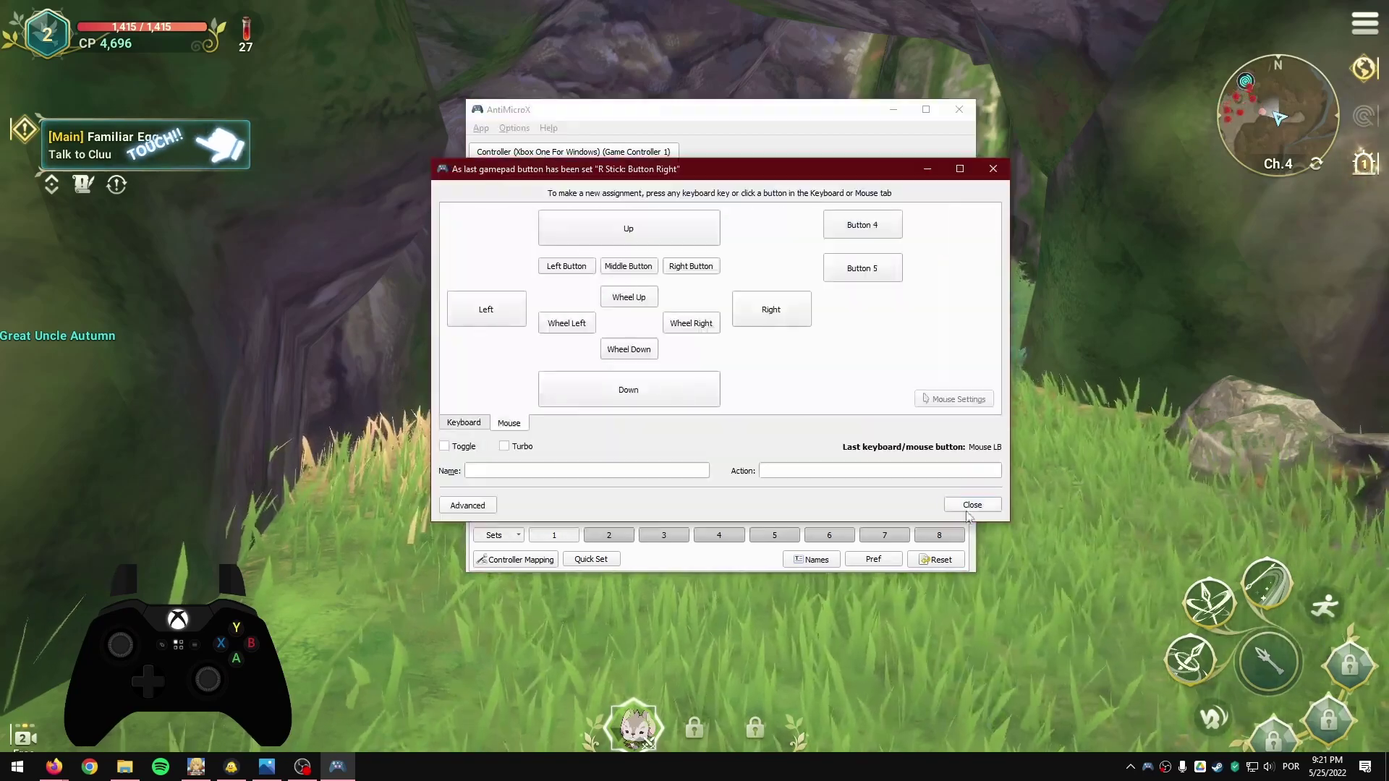
click(968, 506)
click(510, 423)
click(468, 505)
click(700, 230)
key(Right)
click(955, 507)
click(962, 506)
Map the right stick's down direction to the left mouse button followed by the DOWN arrow key
click(822, 282)
click(509, 423)
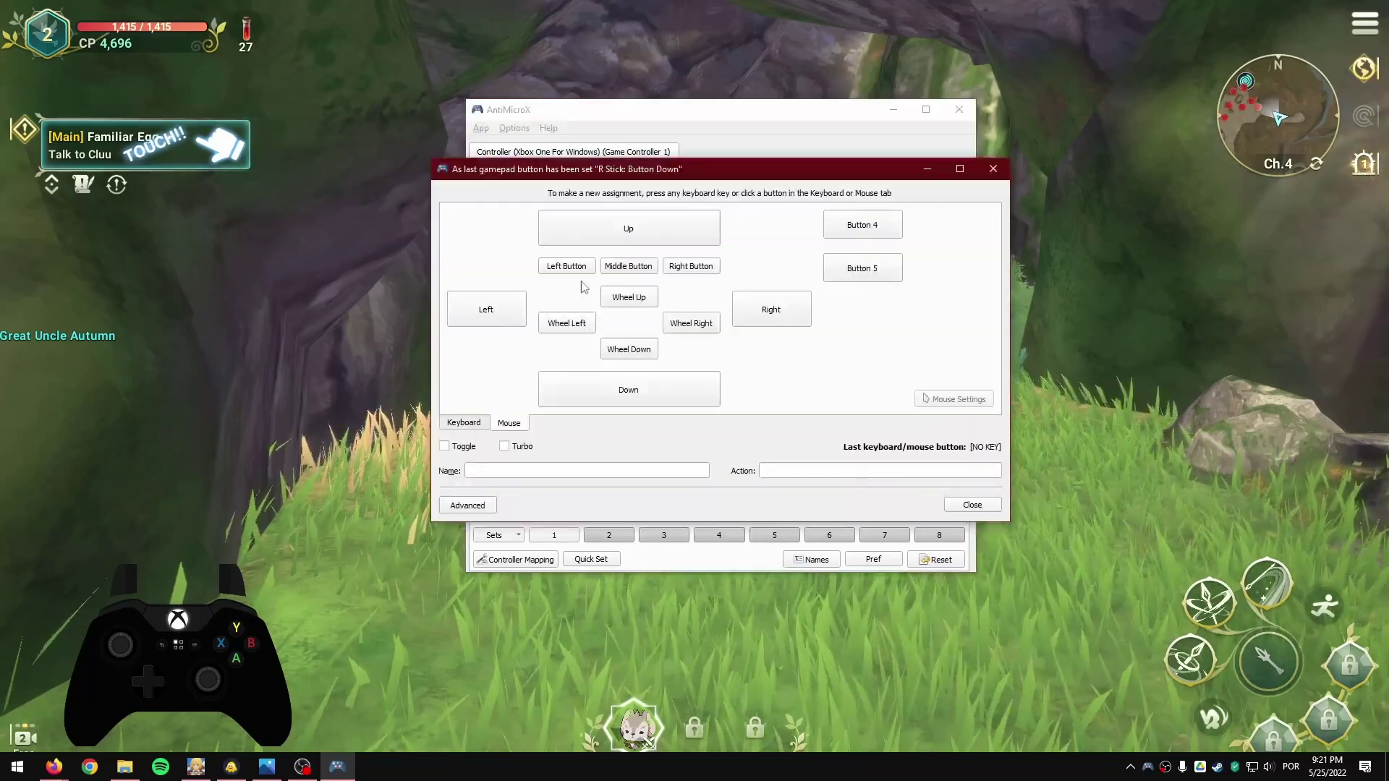
click(468, 505)
click(702, 230)
key(Down)
click(955, 508)
click(966, 506)
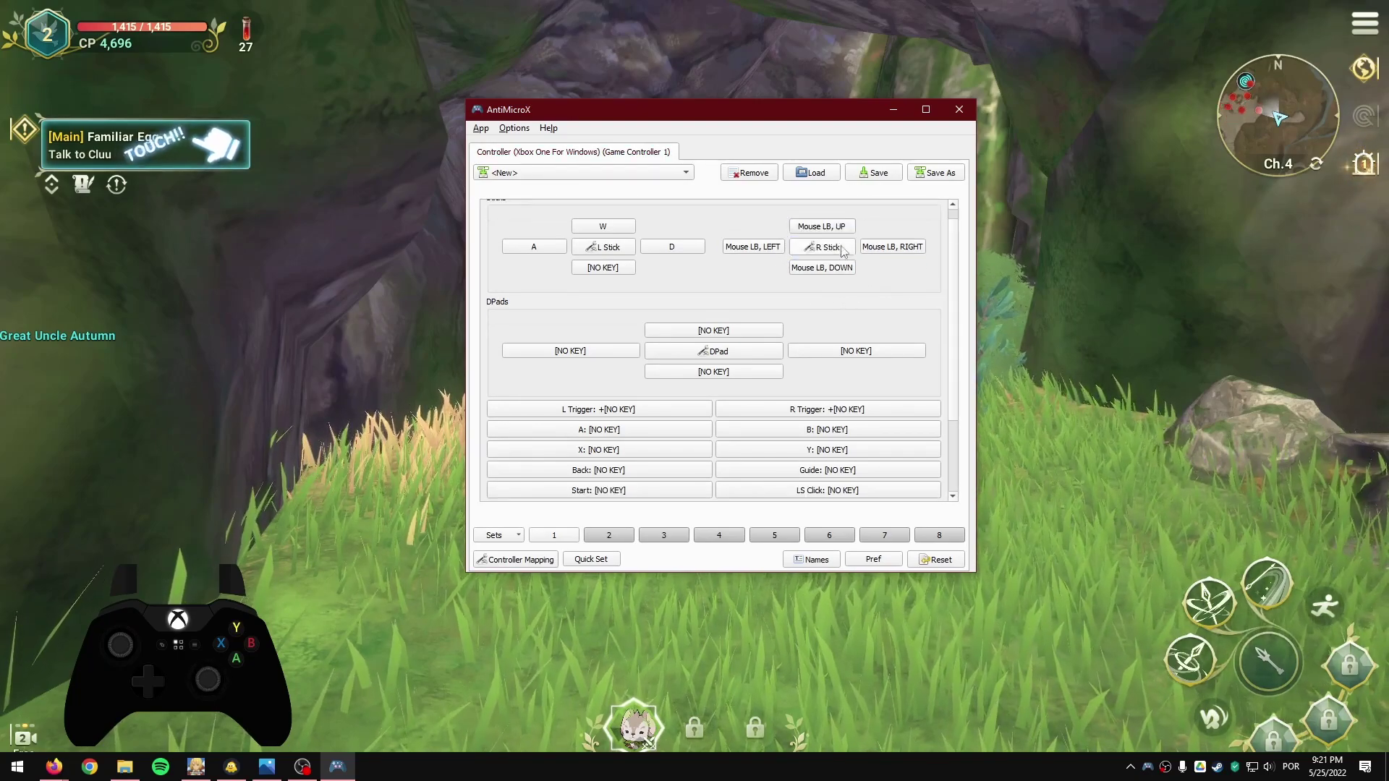
Switch to the game and test character movement with the left stick and camera rotation with the right stick
click(1114, 228)
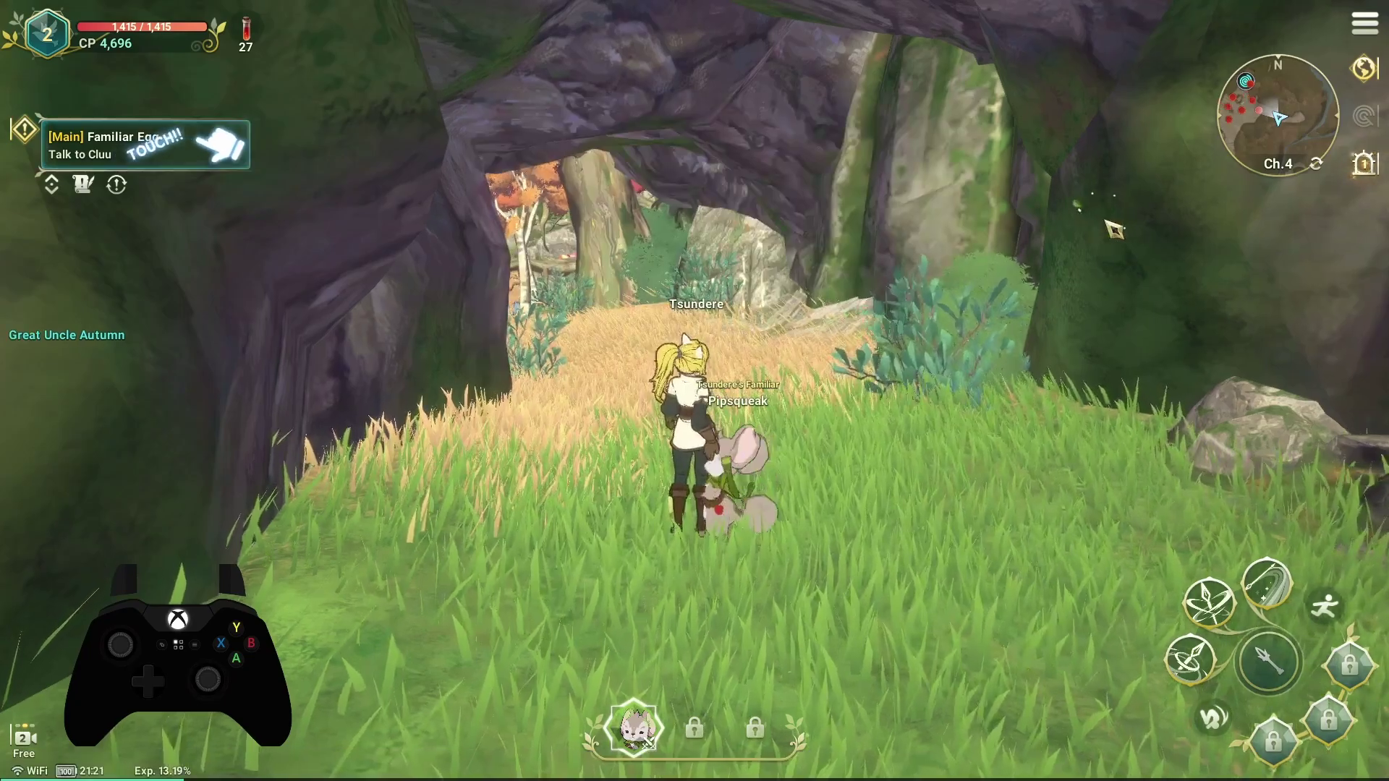
key(s)
key(a)
key(w)
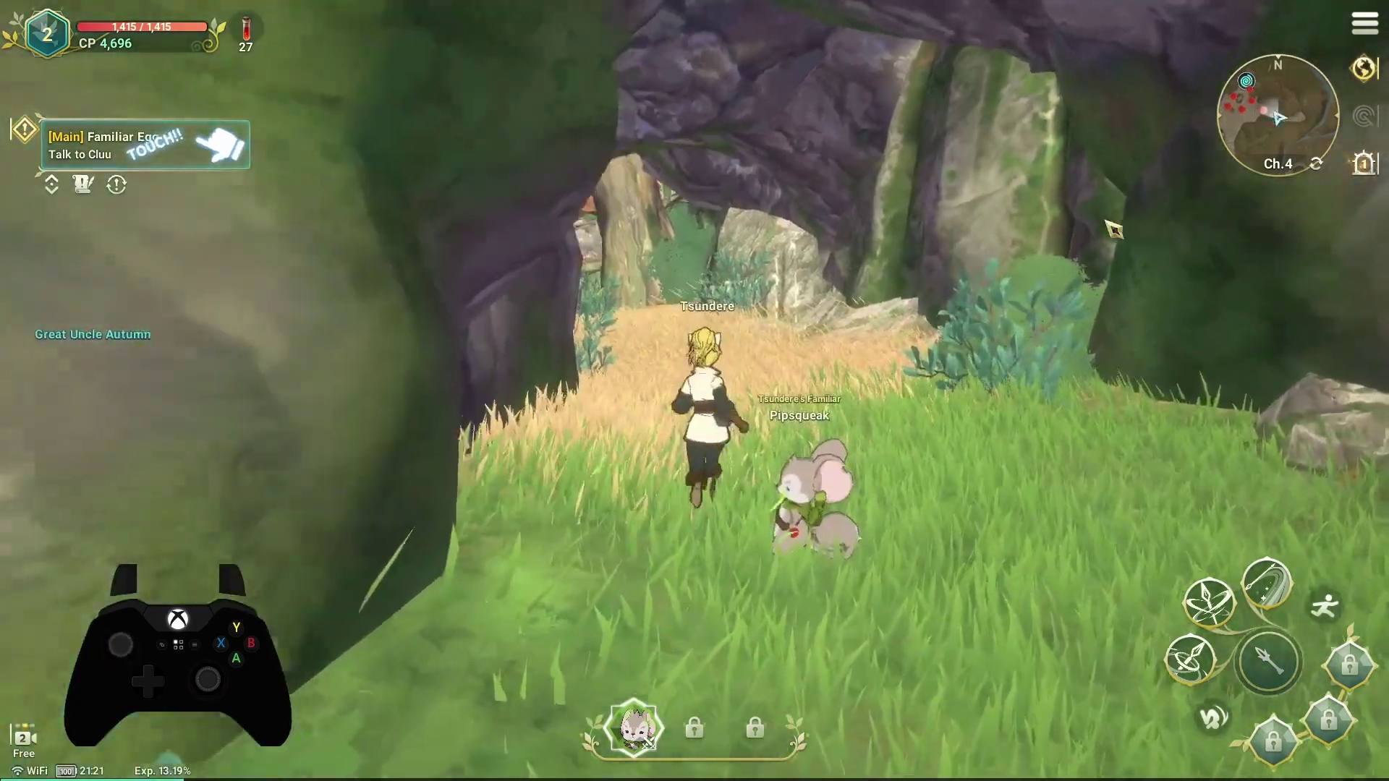
click(1114, 230)
click(1105, 220)
click(1105, 220)
click(1104, 220)
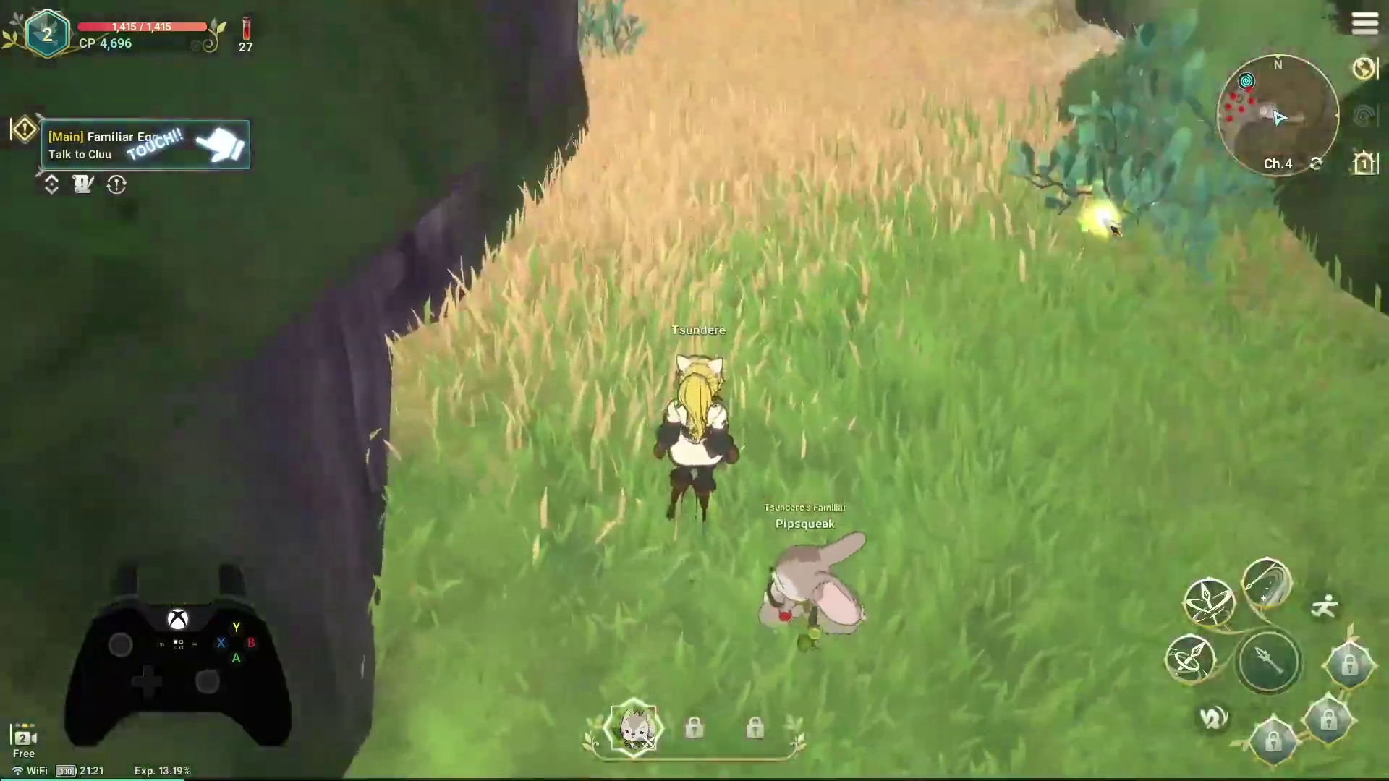
click(1105, 220)
click(1107, 222)
key(w)
click(1107, 222)
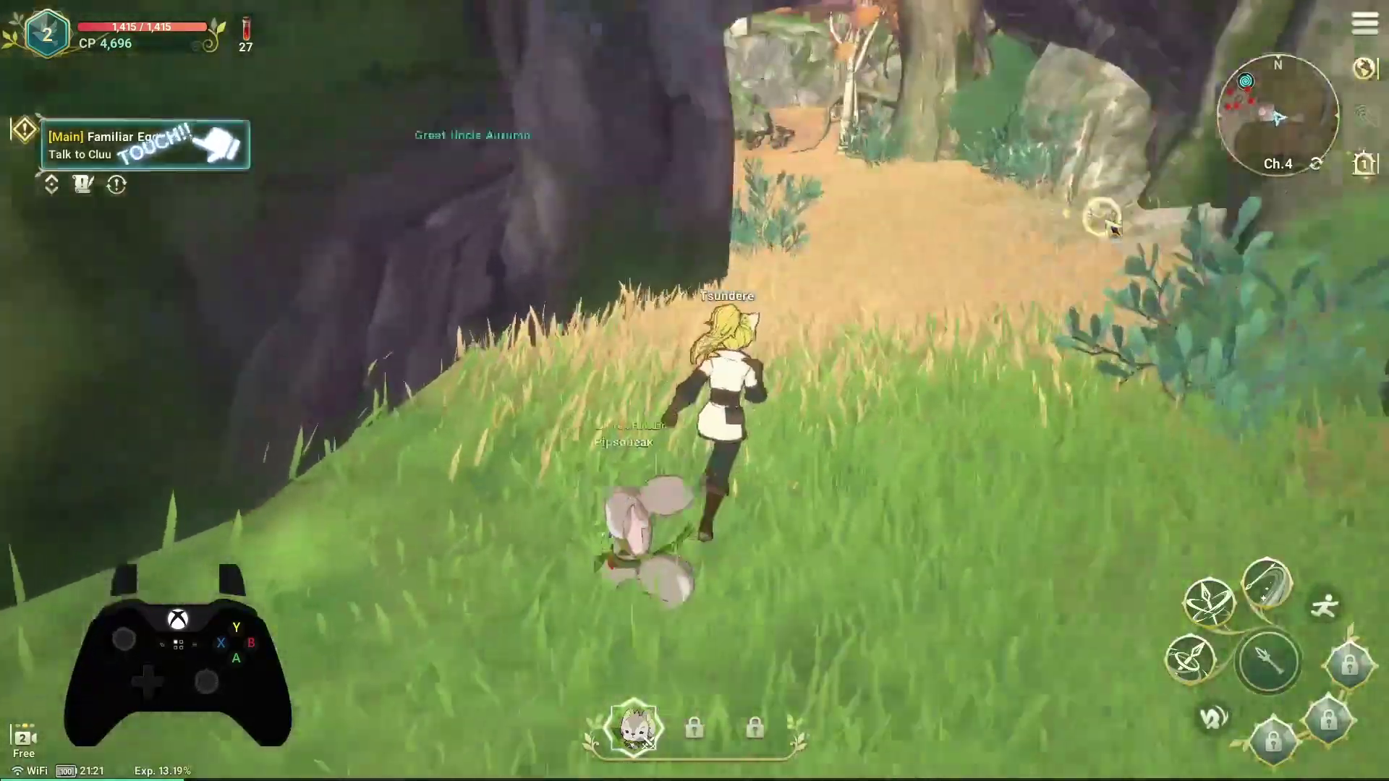
Run the character through the rock archway in the game while turning the camera to try out both sticks
click(1107, 223)
click(1107, 222)
click(1107, 223)
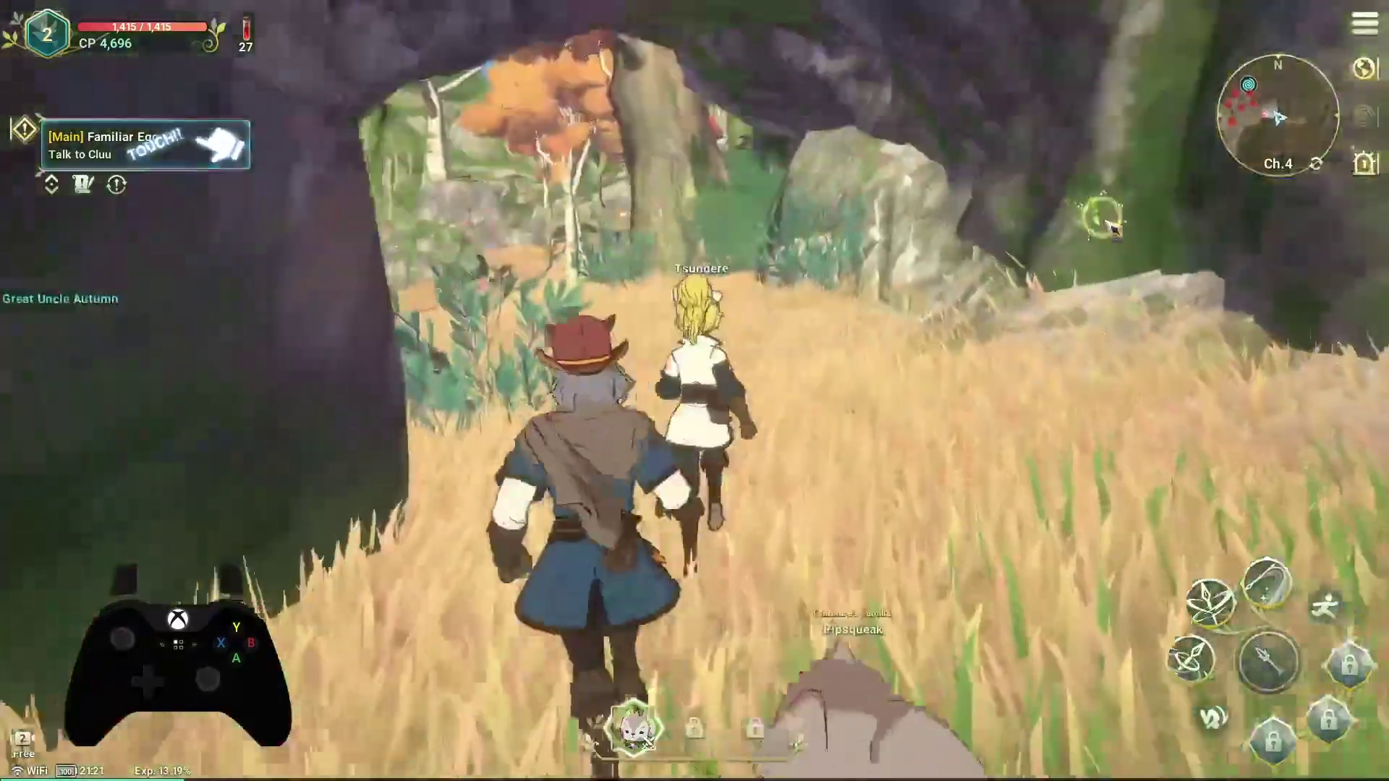
click(1107, 222)
click(1107, 222)
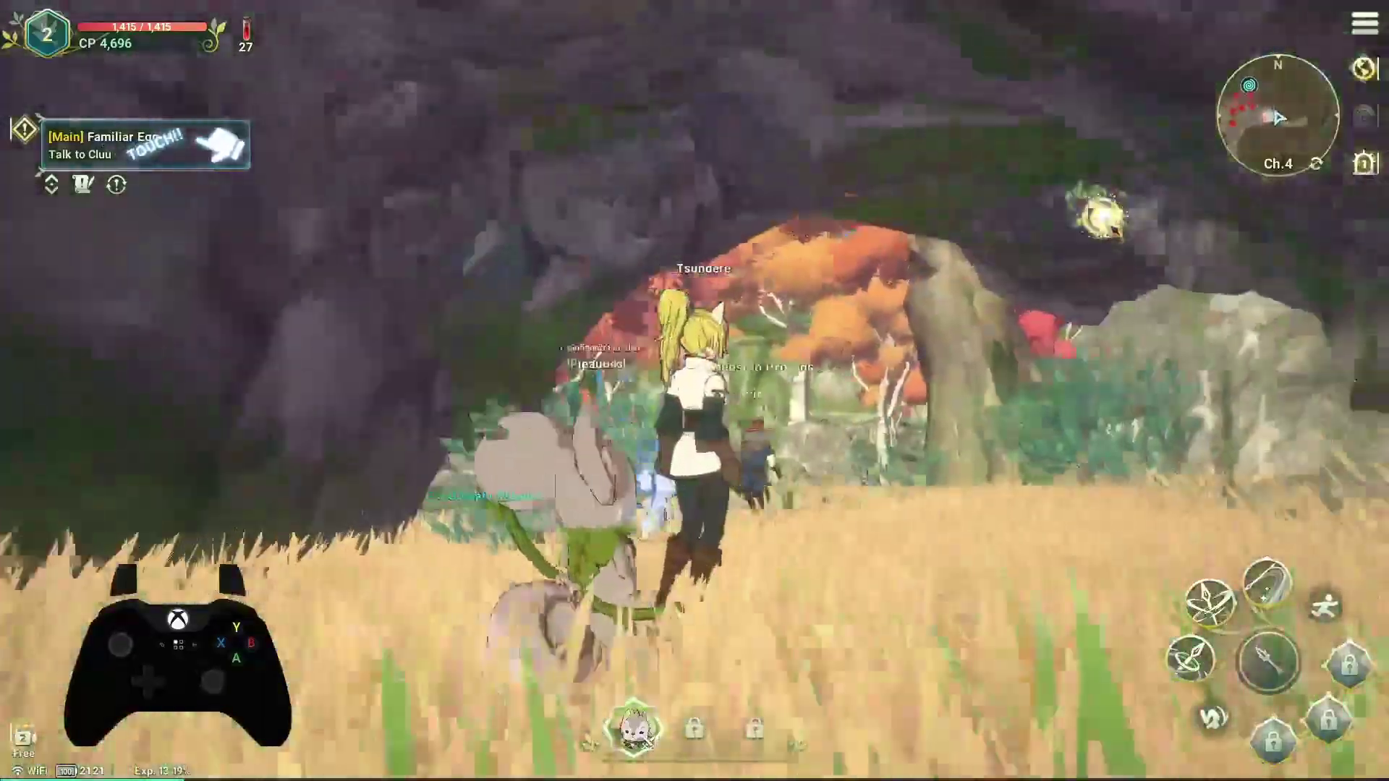
click(1106, 222)
key(w)
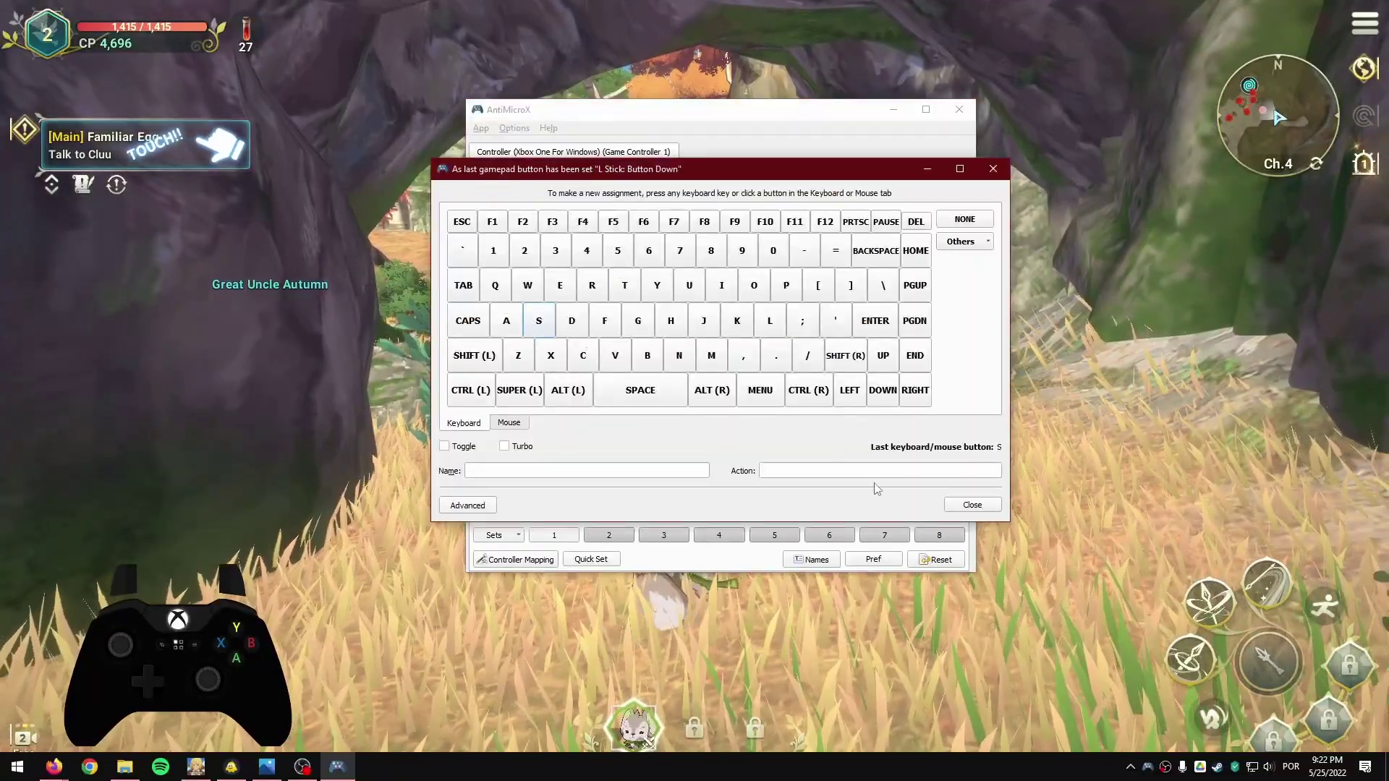
Switch to AntiMicroX and map the D-pad's left direction to mouse movement left
click(972, 505)
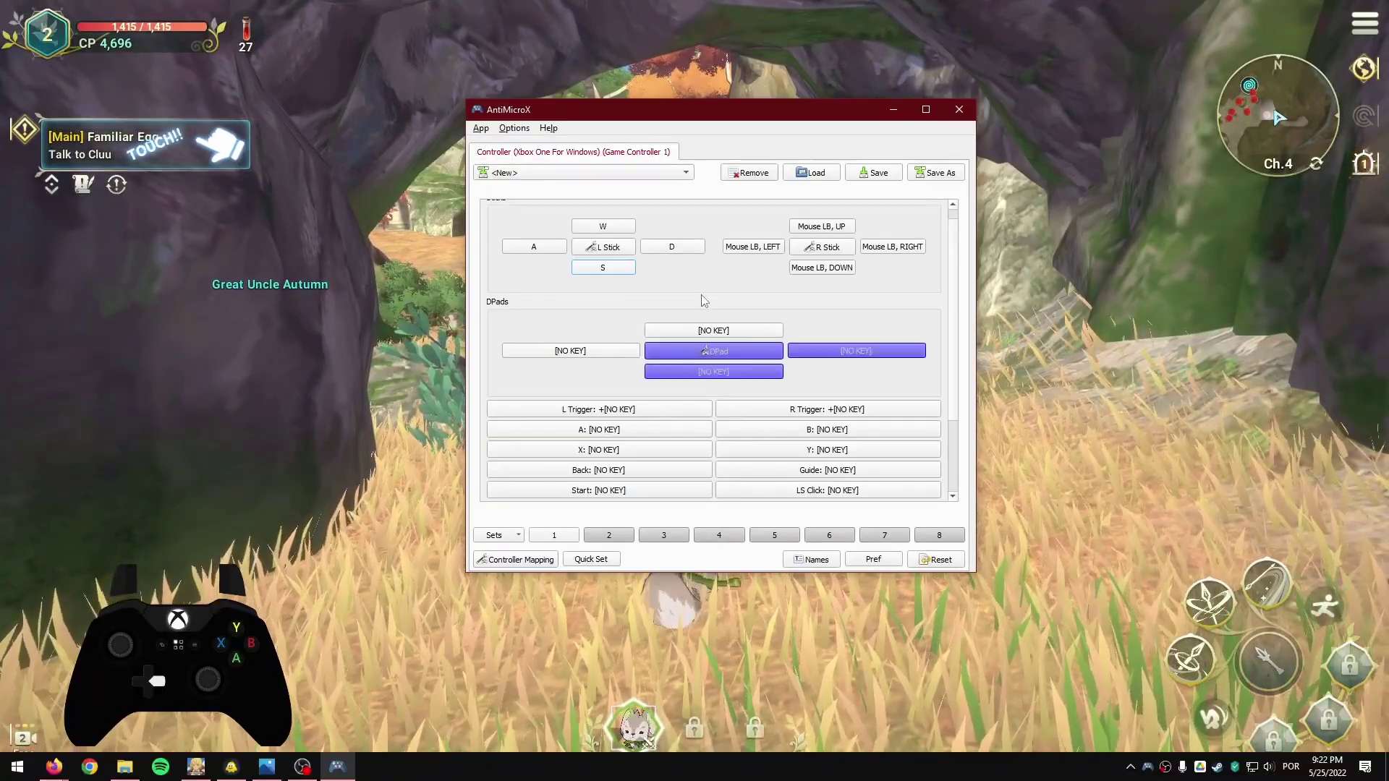
scroll(733, 479, down, 2)
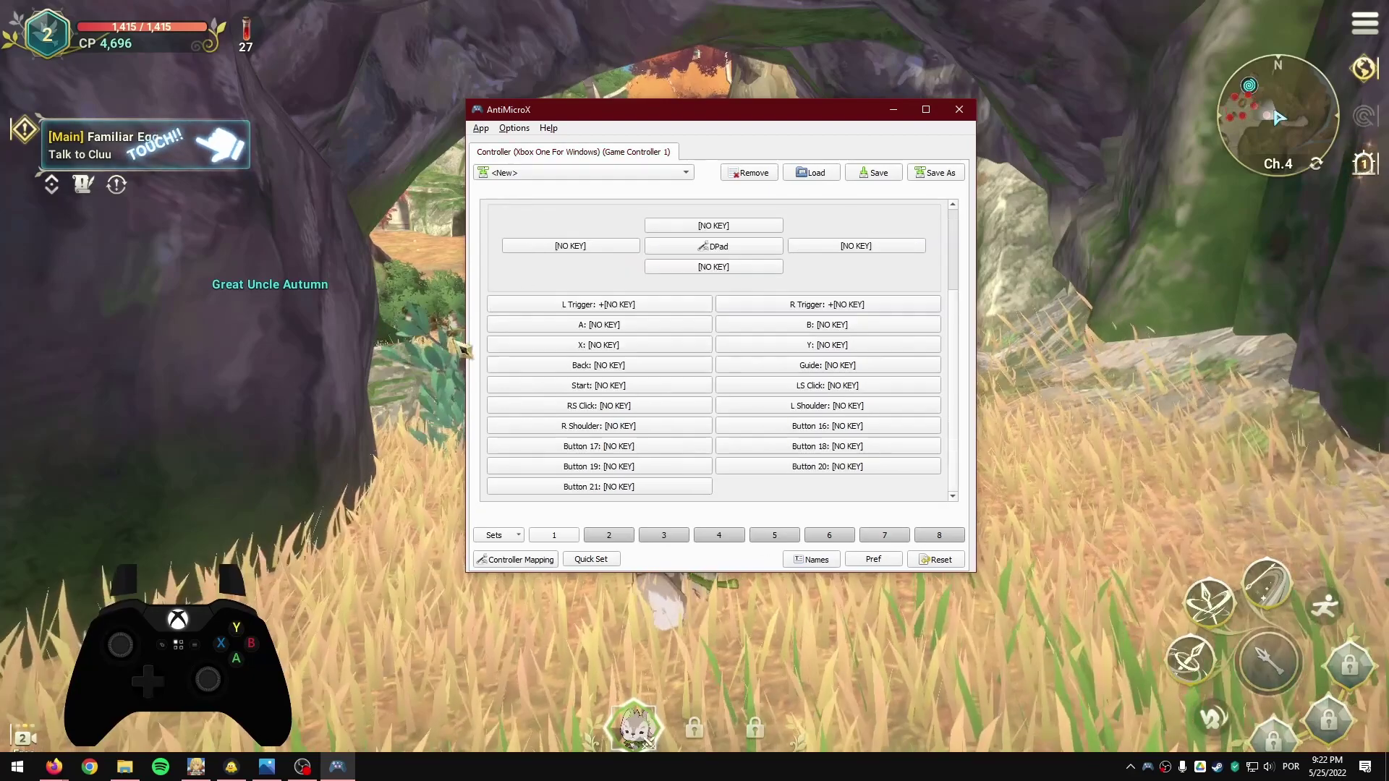
scroll(673, 337, up, 2)
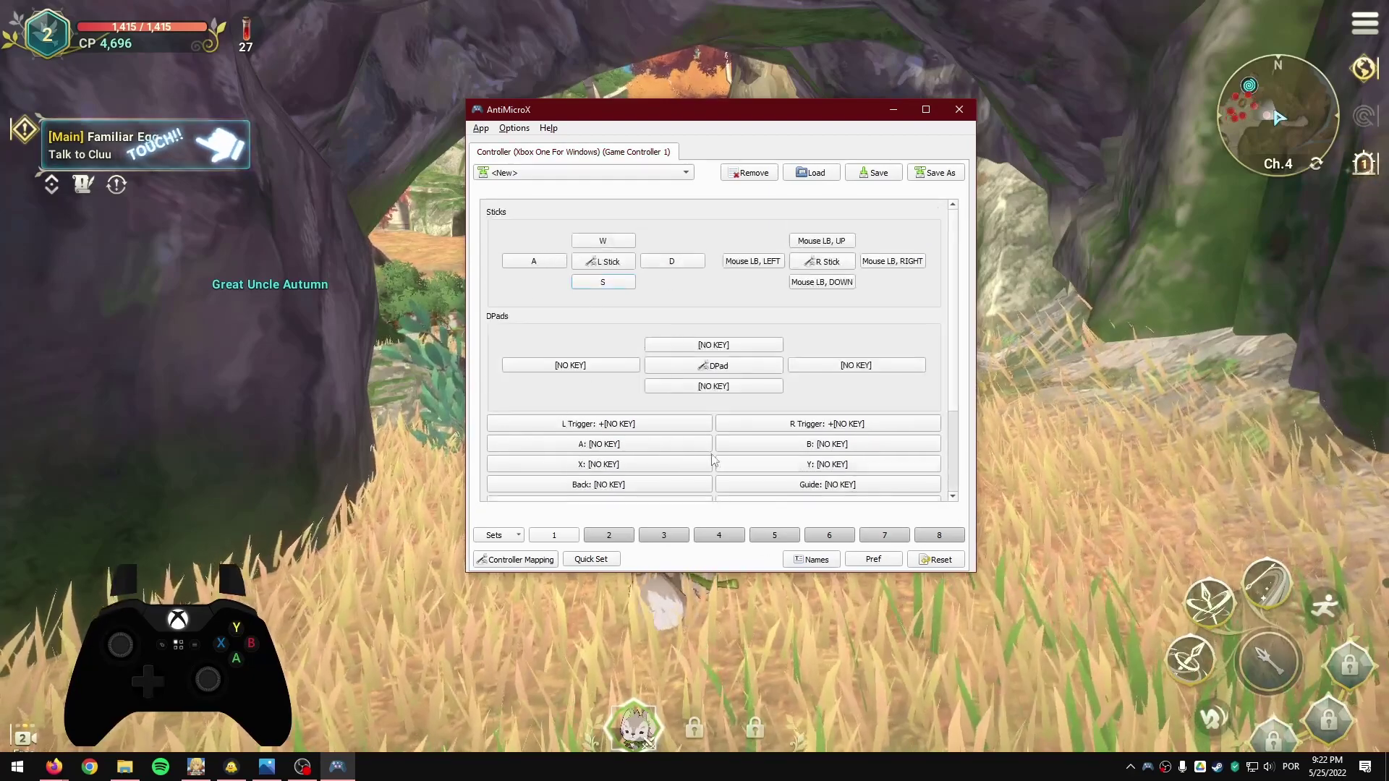
scroll(714, 460, down, 2)
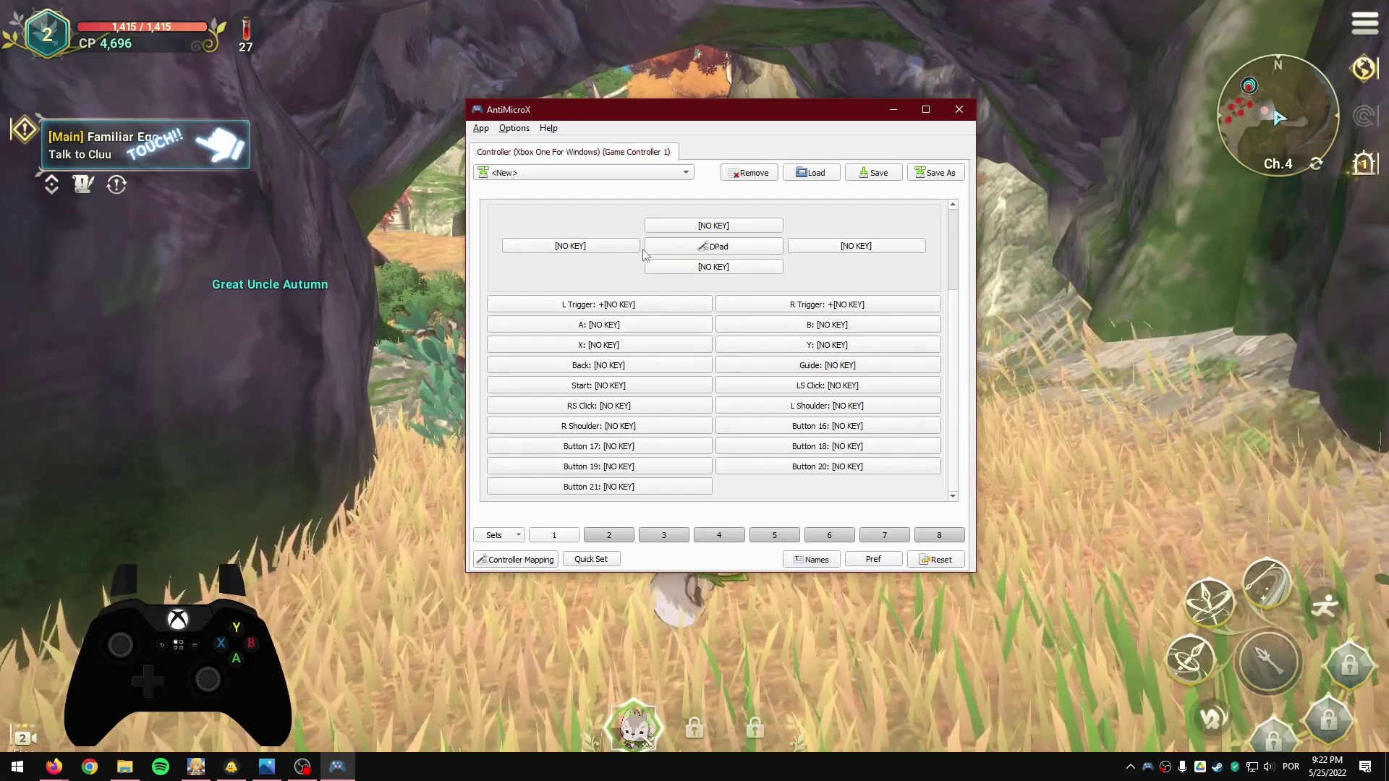
click(559, 248)
click(993, 170)
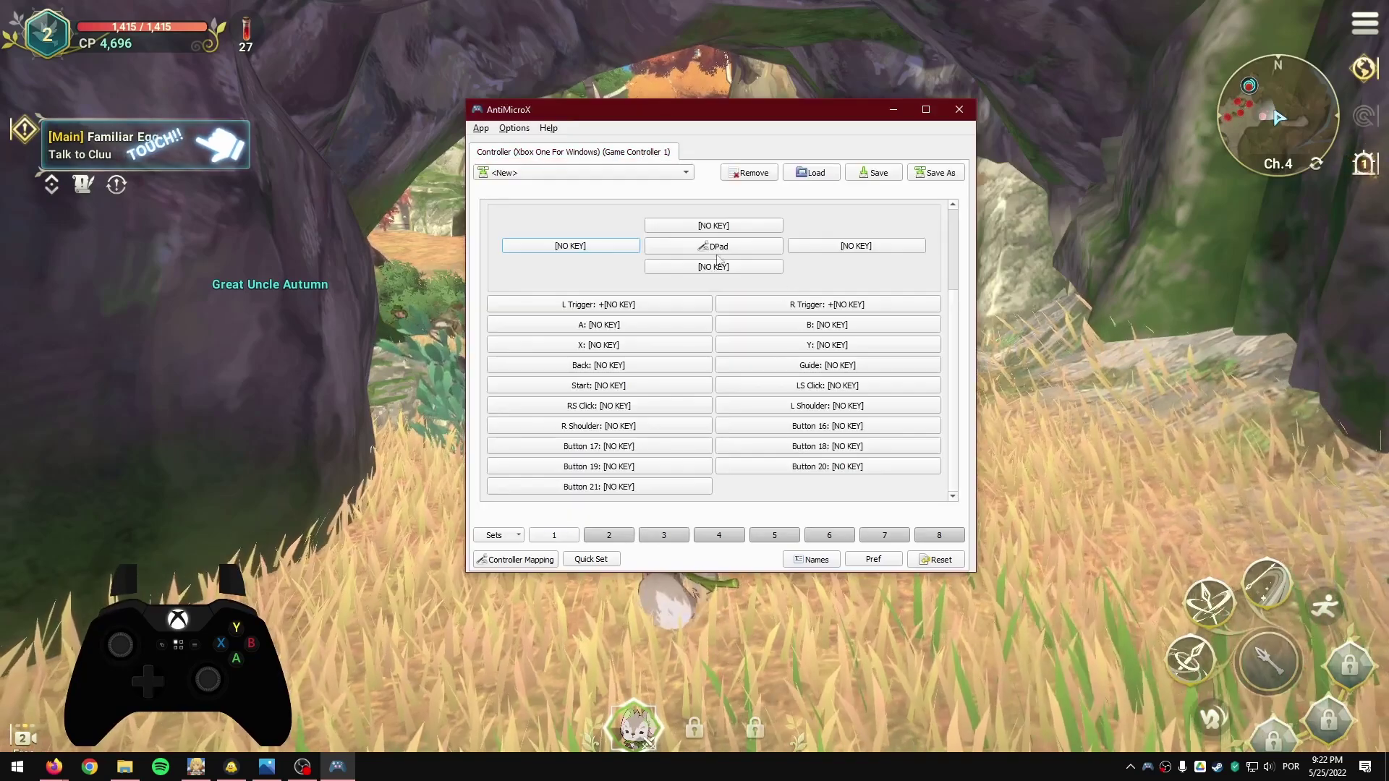
click(585, 247)
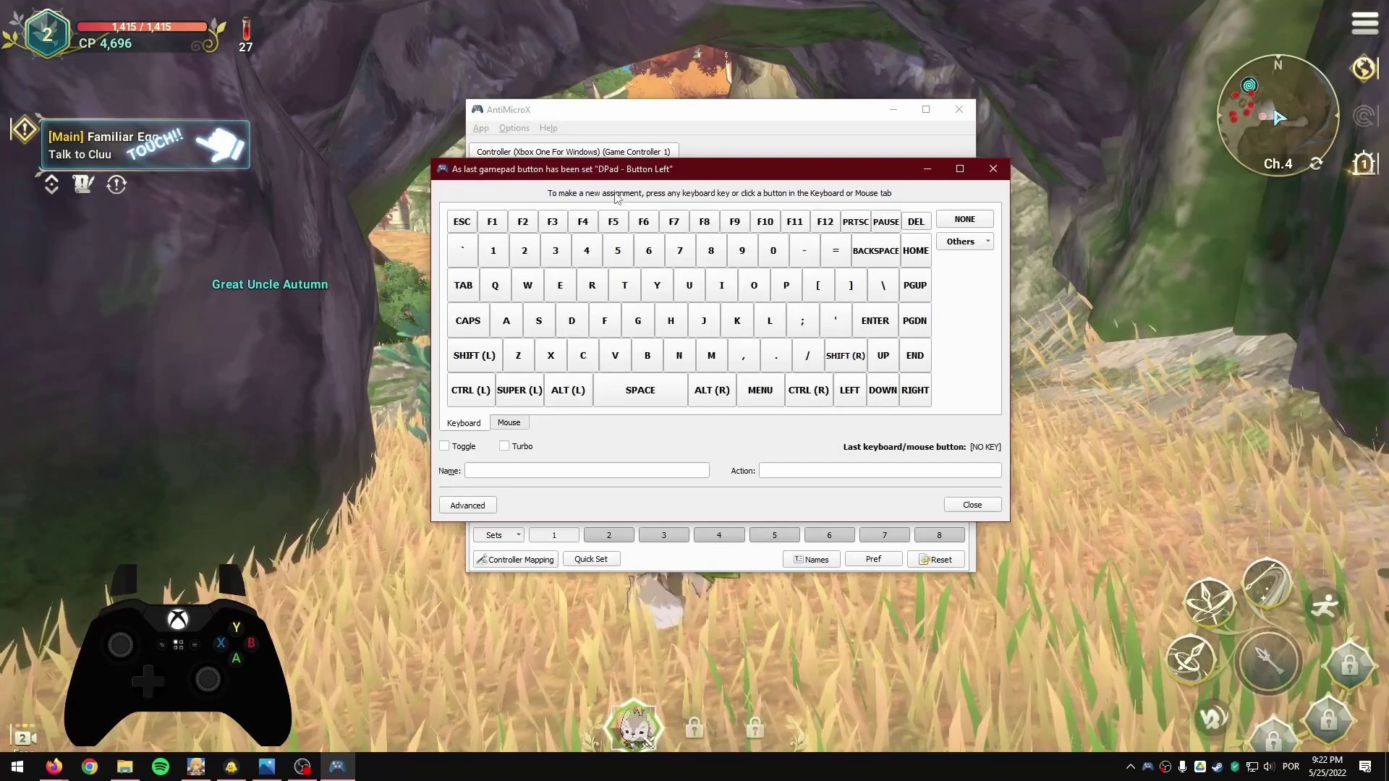
click(508, 423)
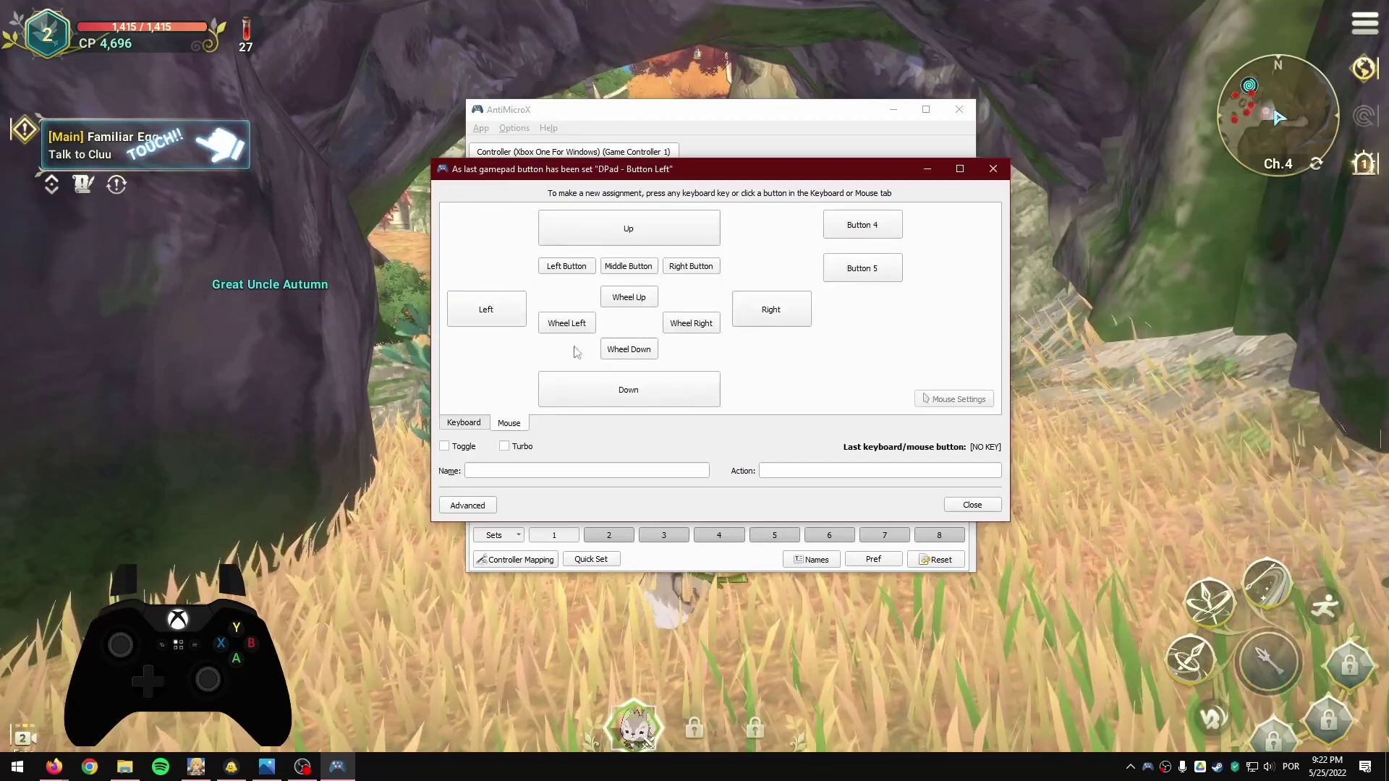
click(488, 320)
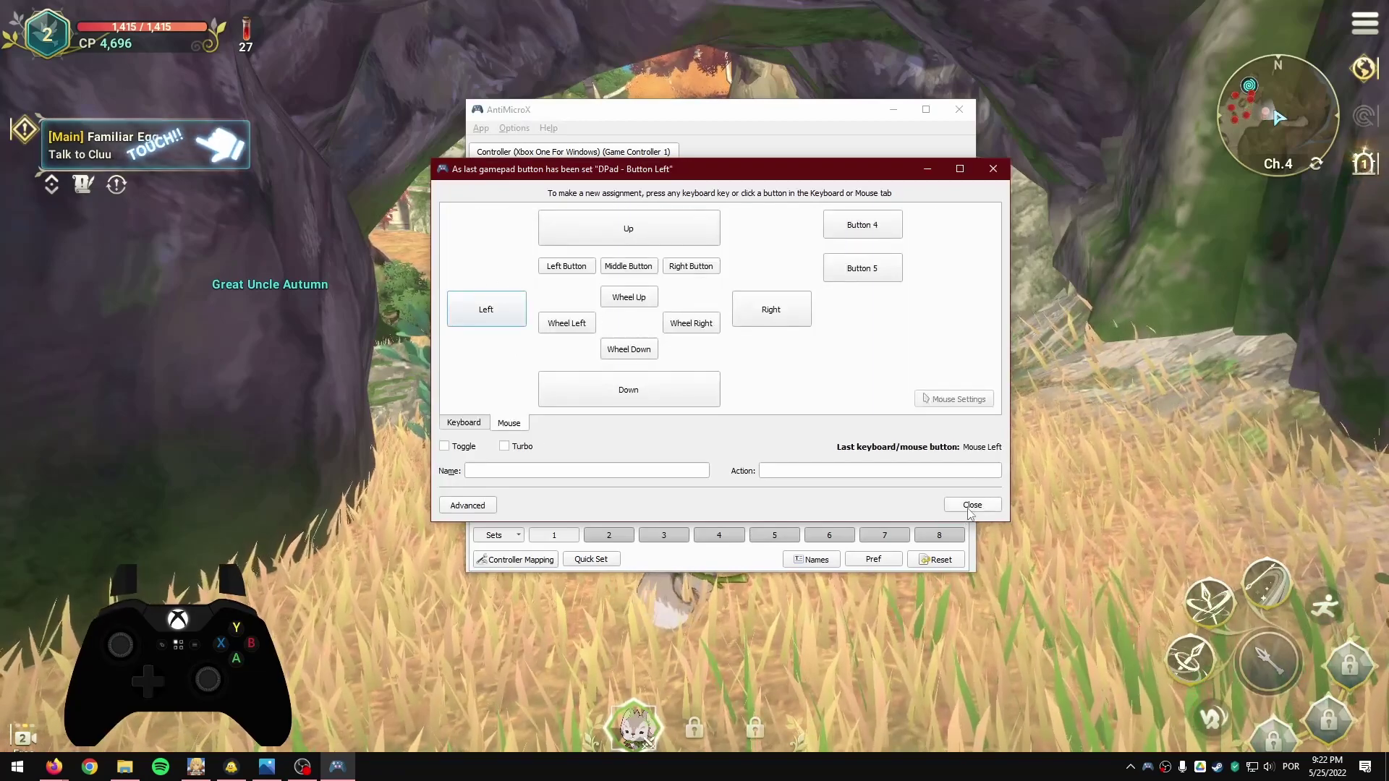
click(971, 505)
Map the D-pad's up direction to mouse movement up
click(713, 224)
click(512, 422)
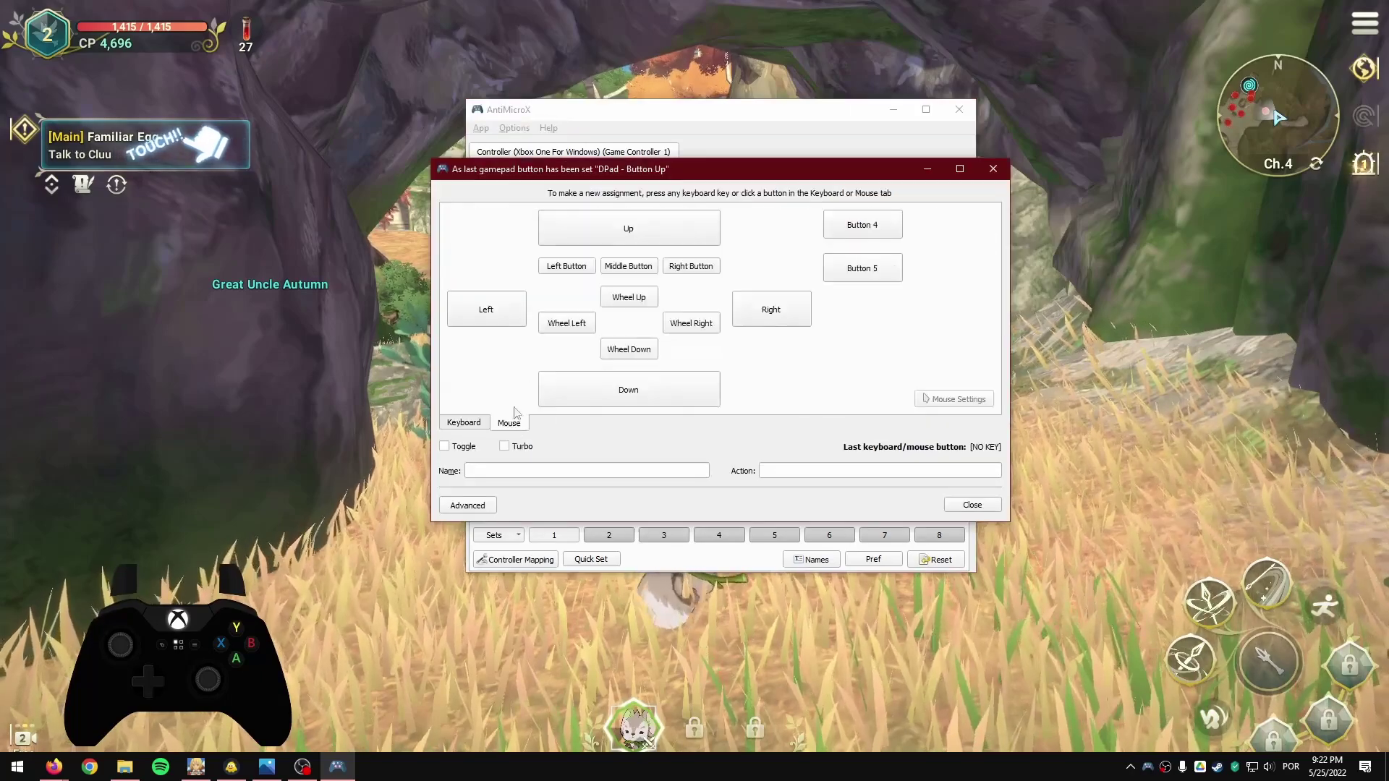
click(605, 229)
click(968, 506)
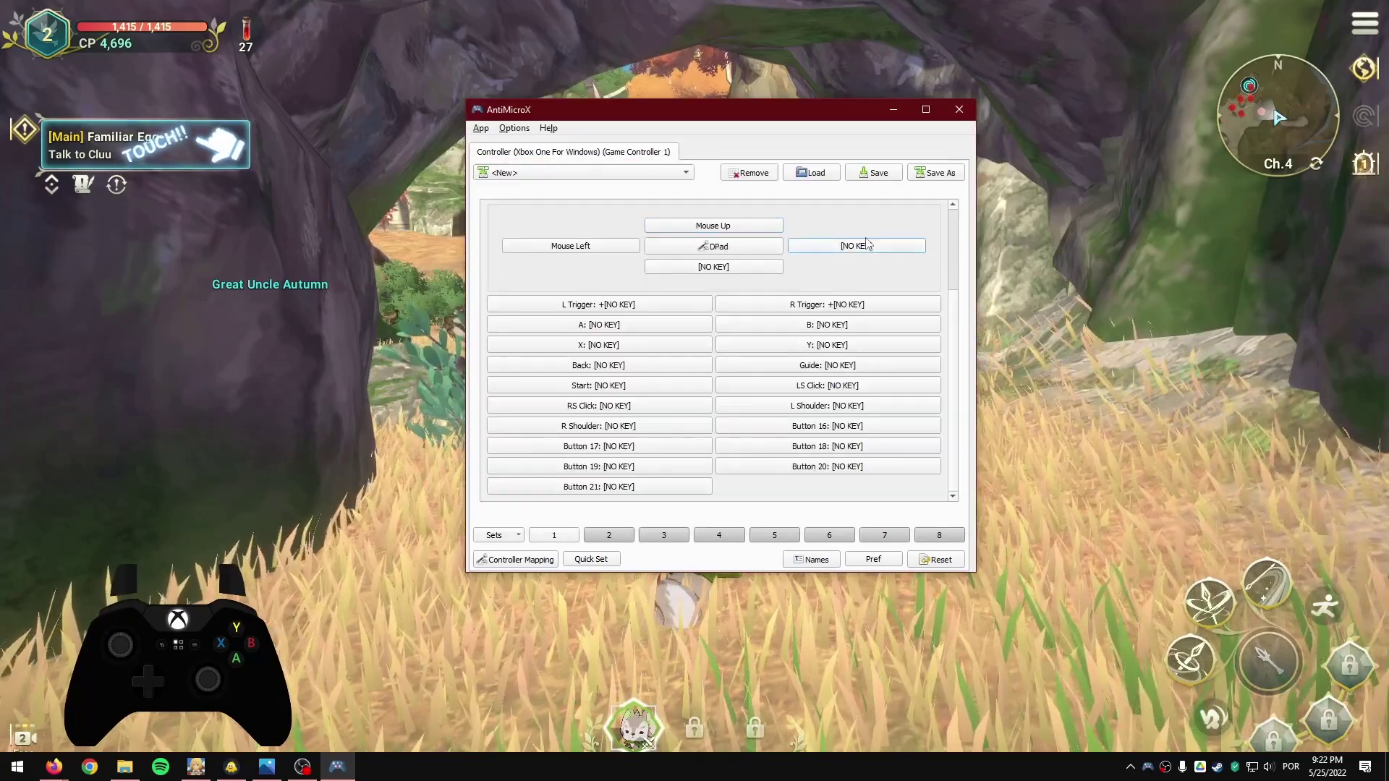
Map the D-pad's right direction to mouse movement right
click(857, 245)
click(510, 421)
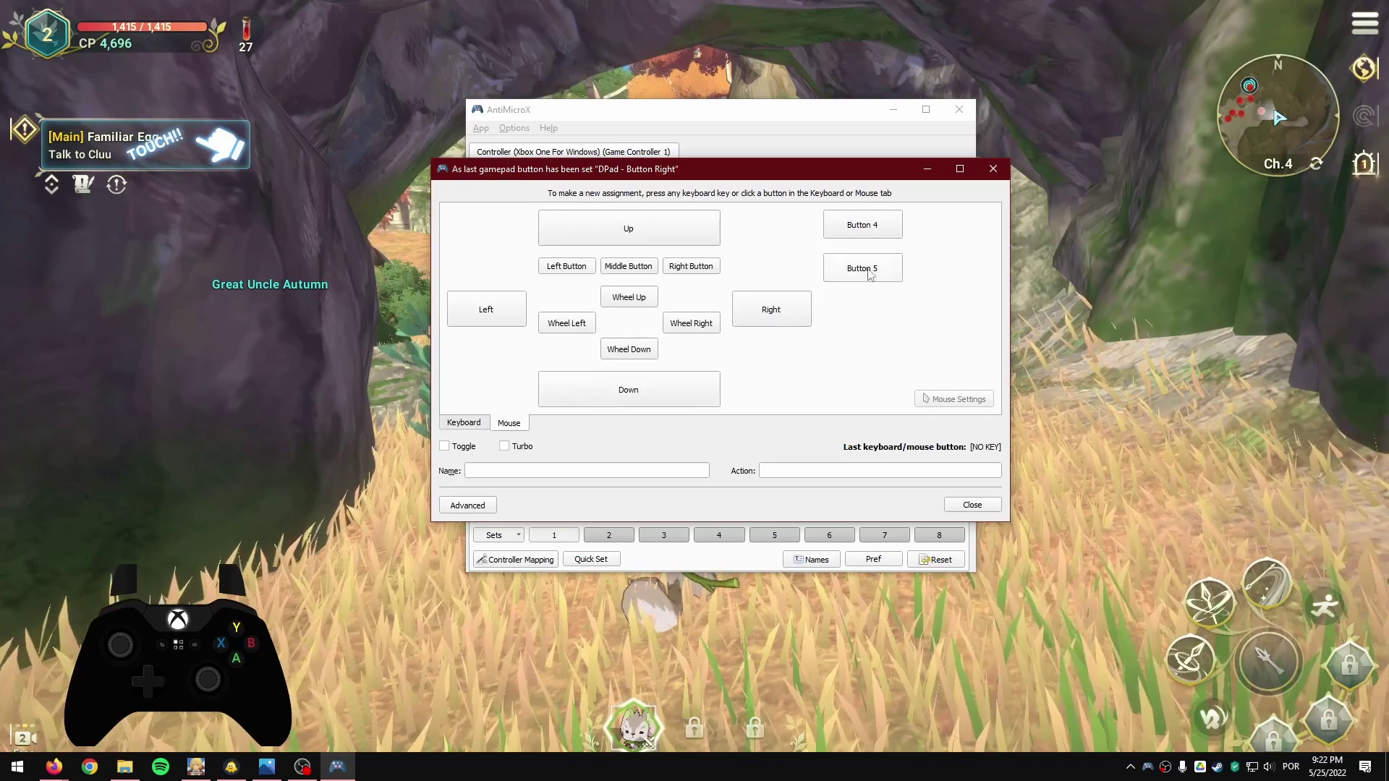
click(772, 310)
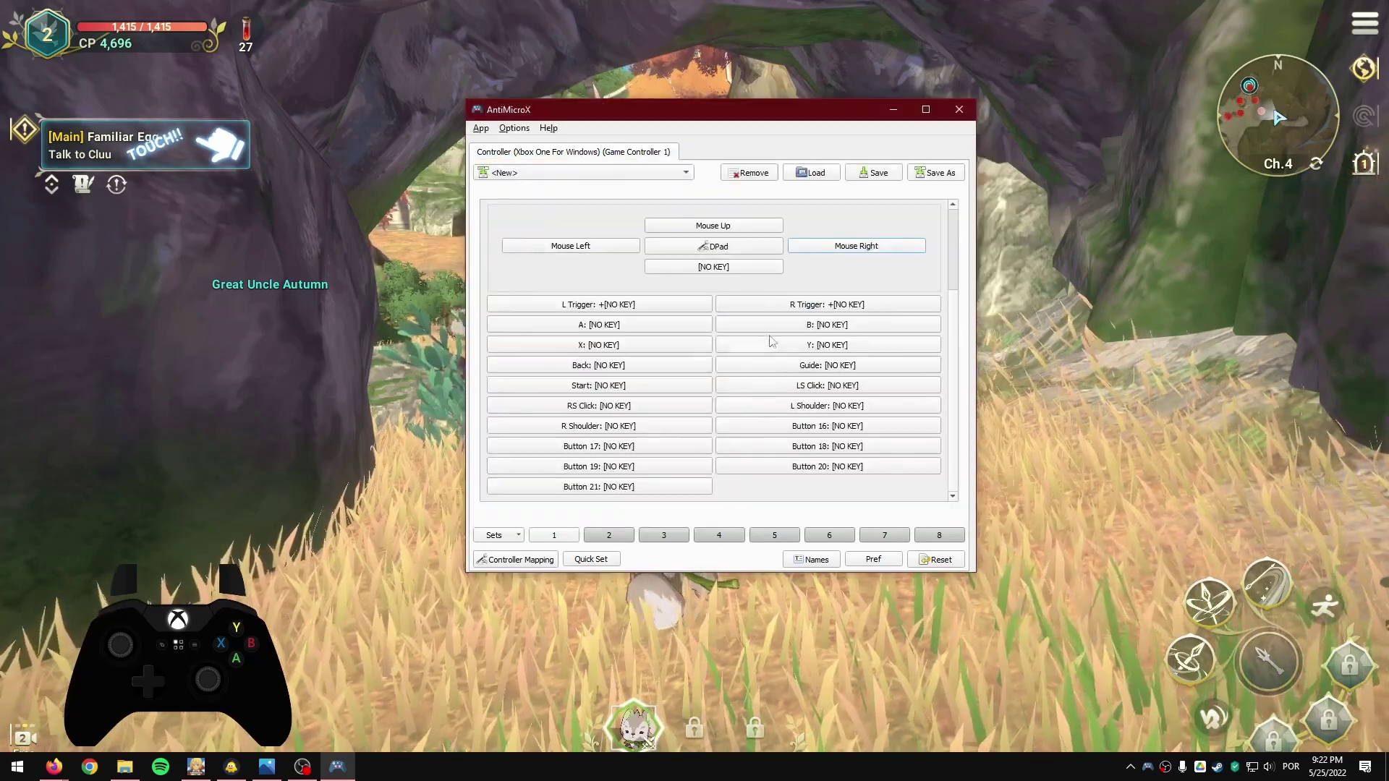
Map the D-pad's down direction to mouse movement down
click(739, 267)
click(510, 423)
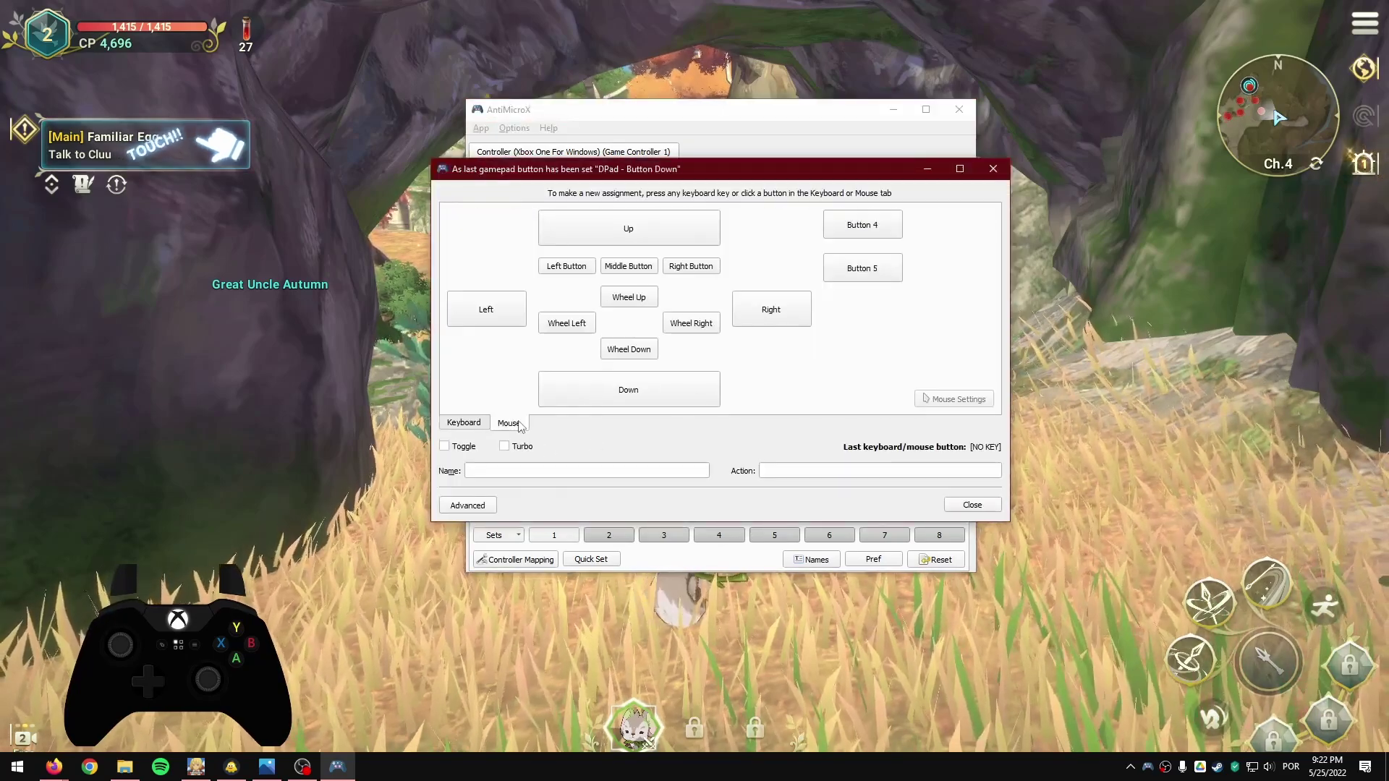
click(634, 385)
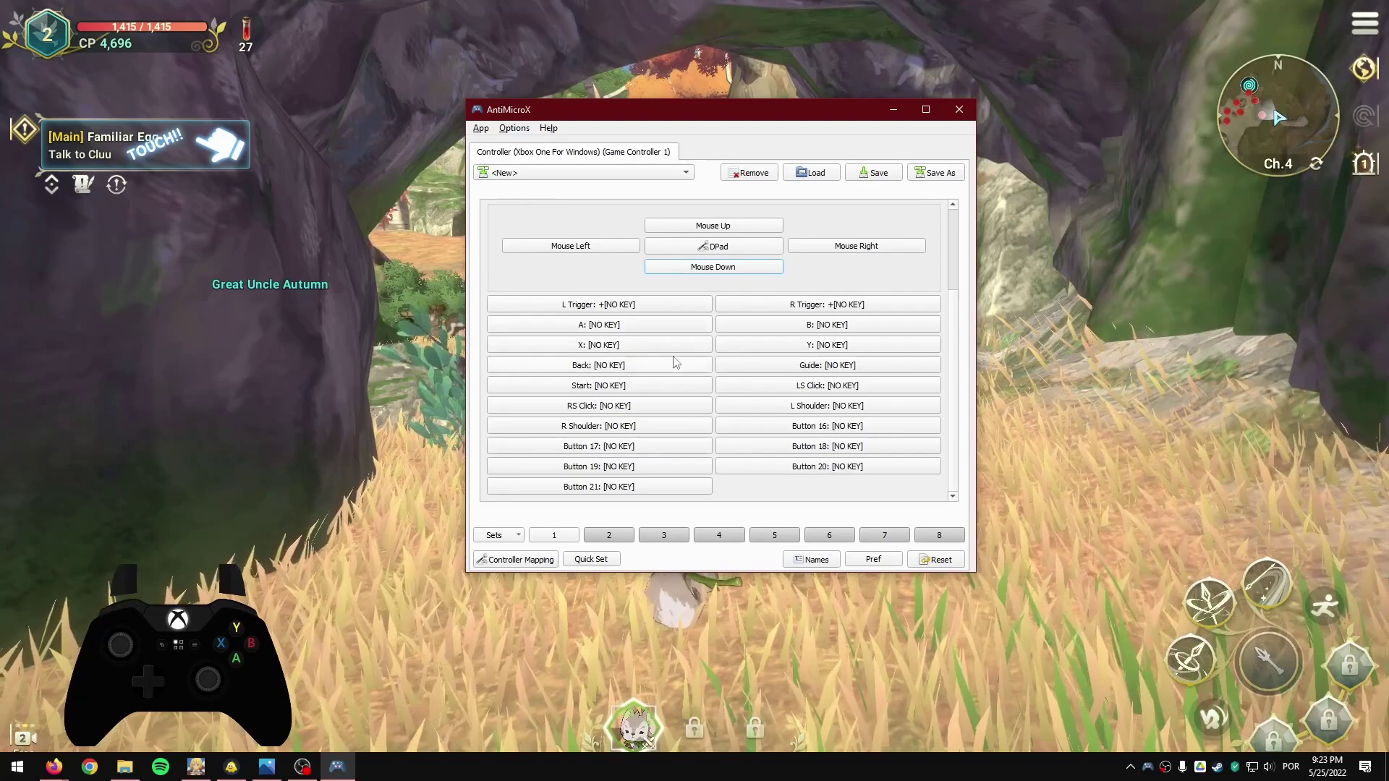
scroll(618, 340, up, 3)
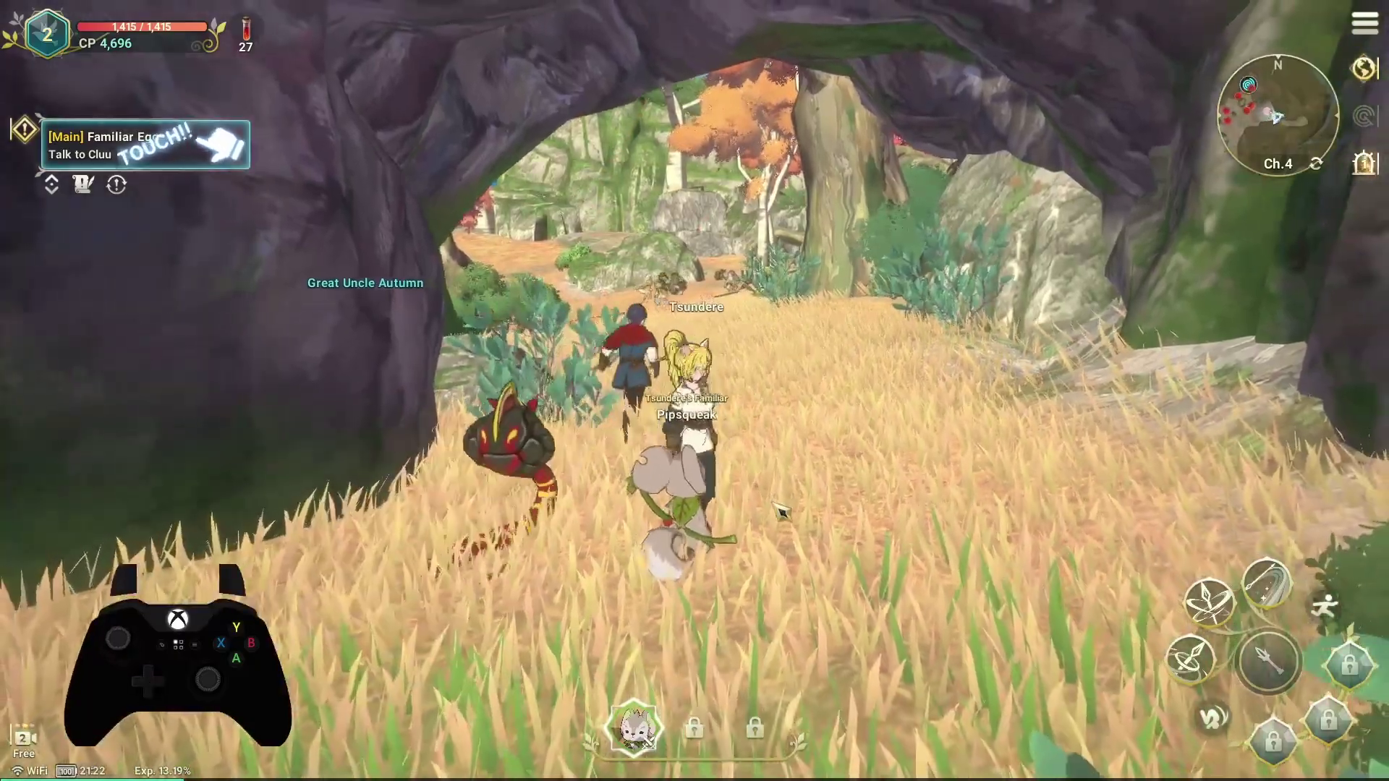
Test the D-pad pointer control together with character and camera movement in the game, and return to AntiMicroX
click(774, 504)
key(d)
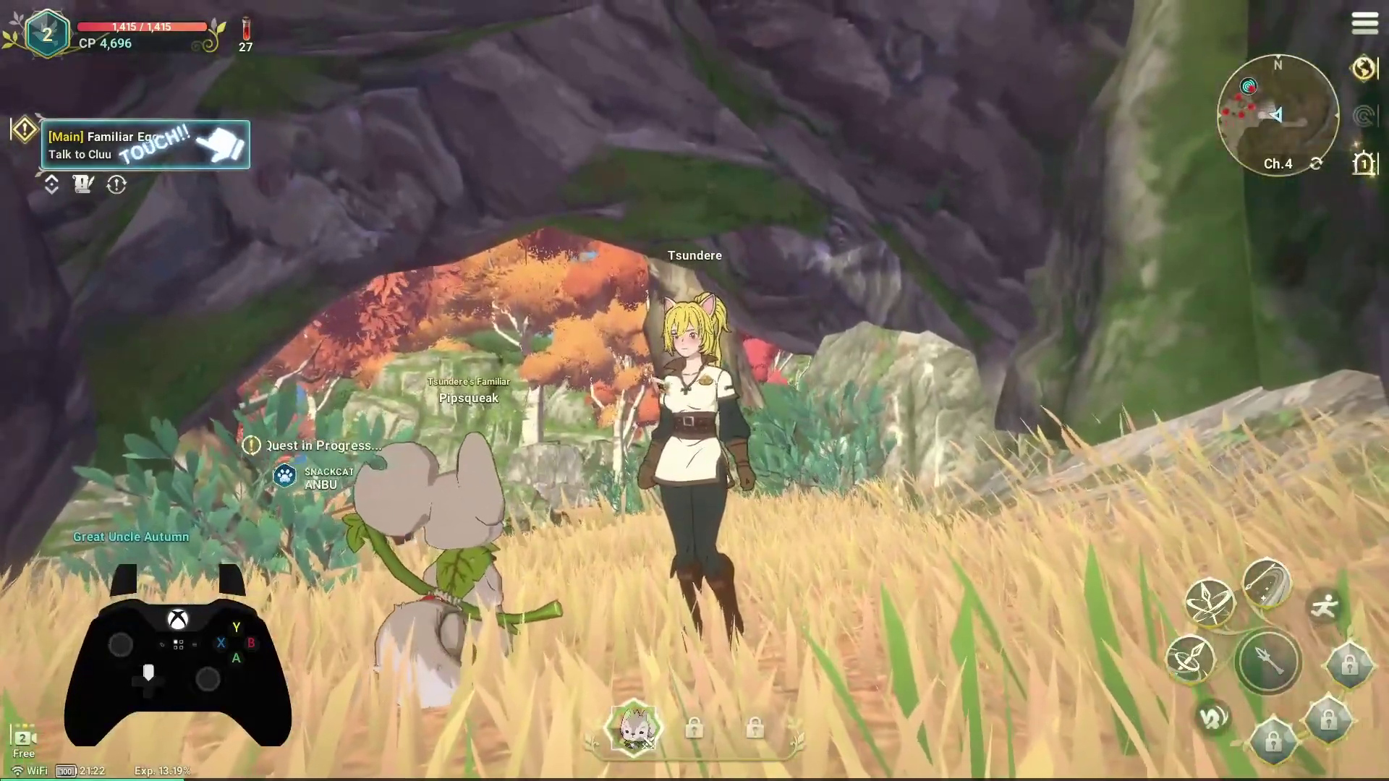
key(alt+Tab)
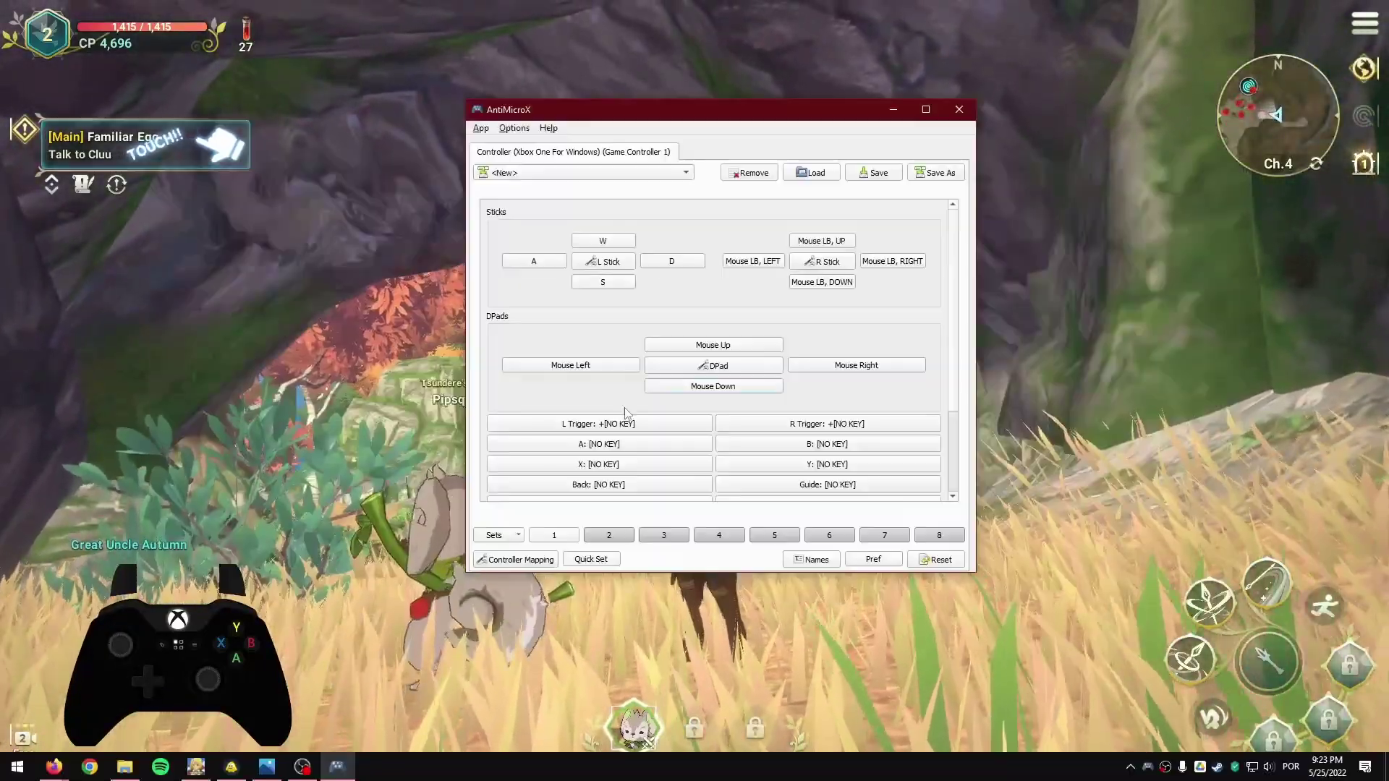
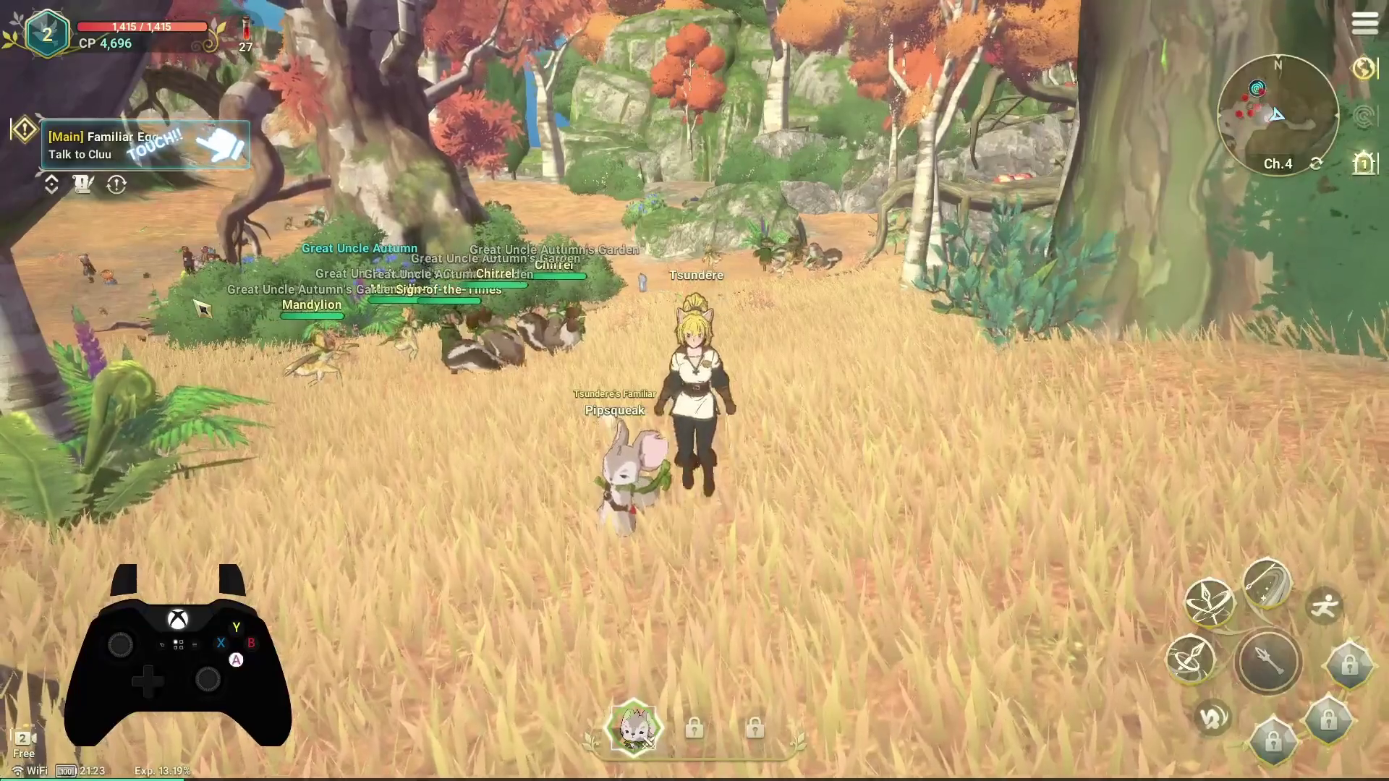
key(space)
key(s)
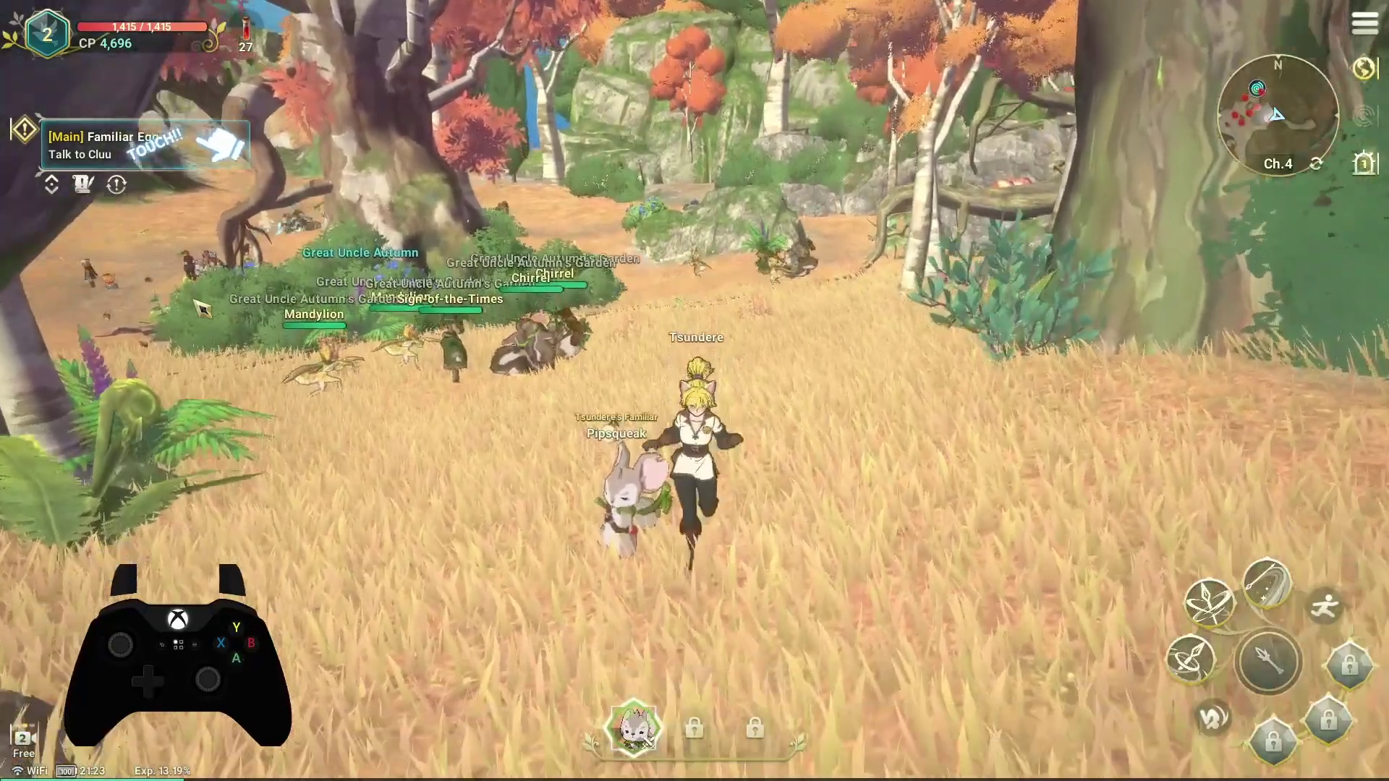
key(s)
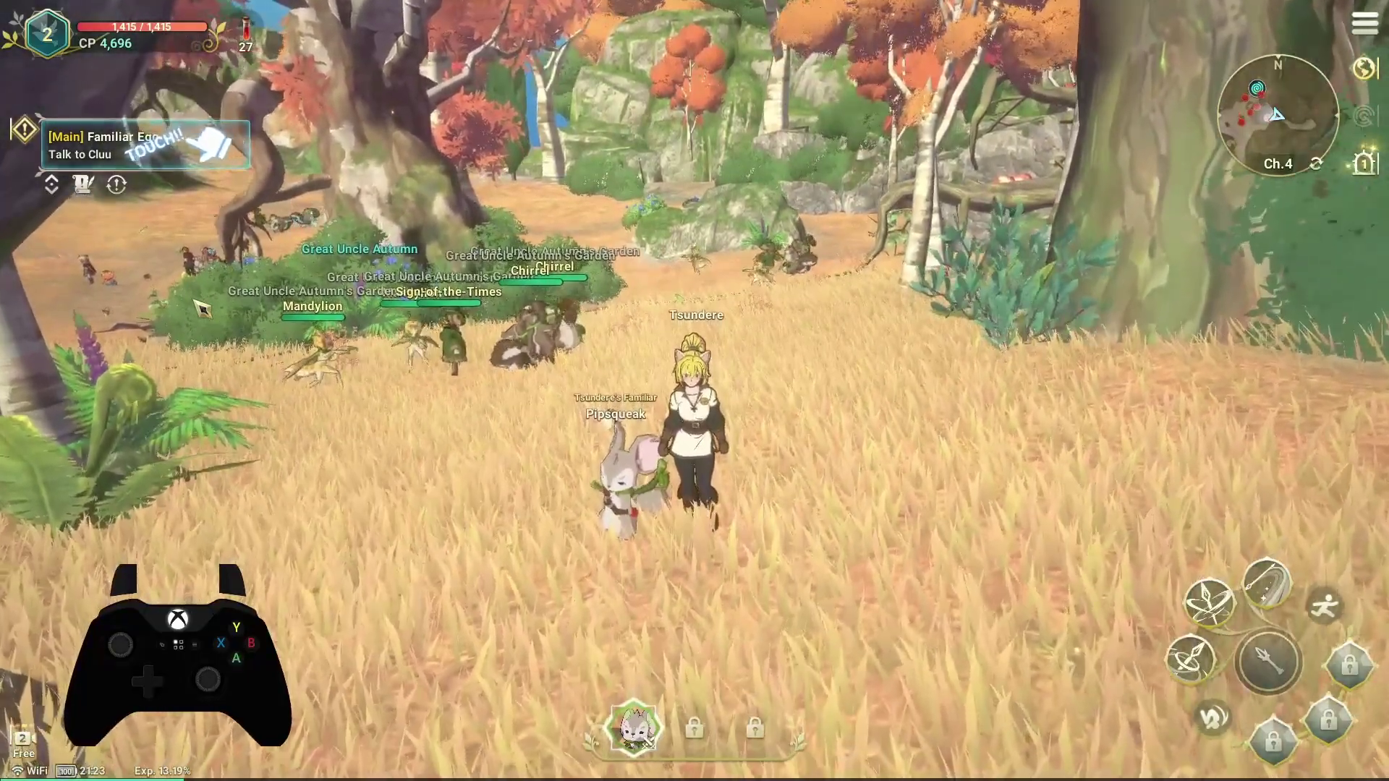
key(alt+Tab)
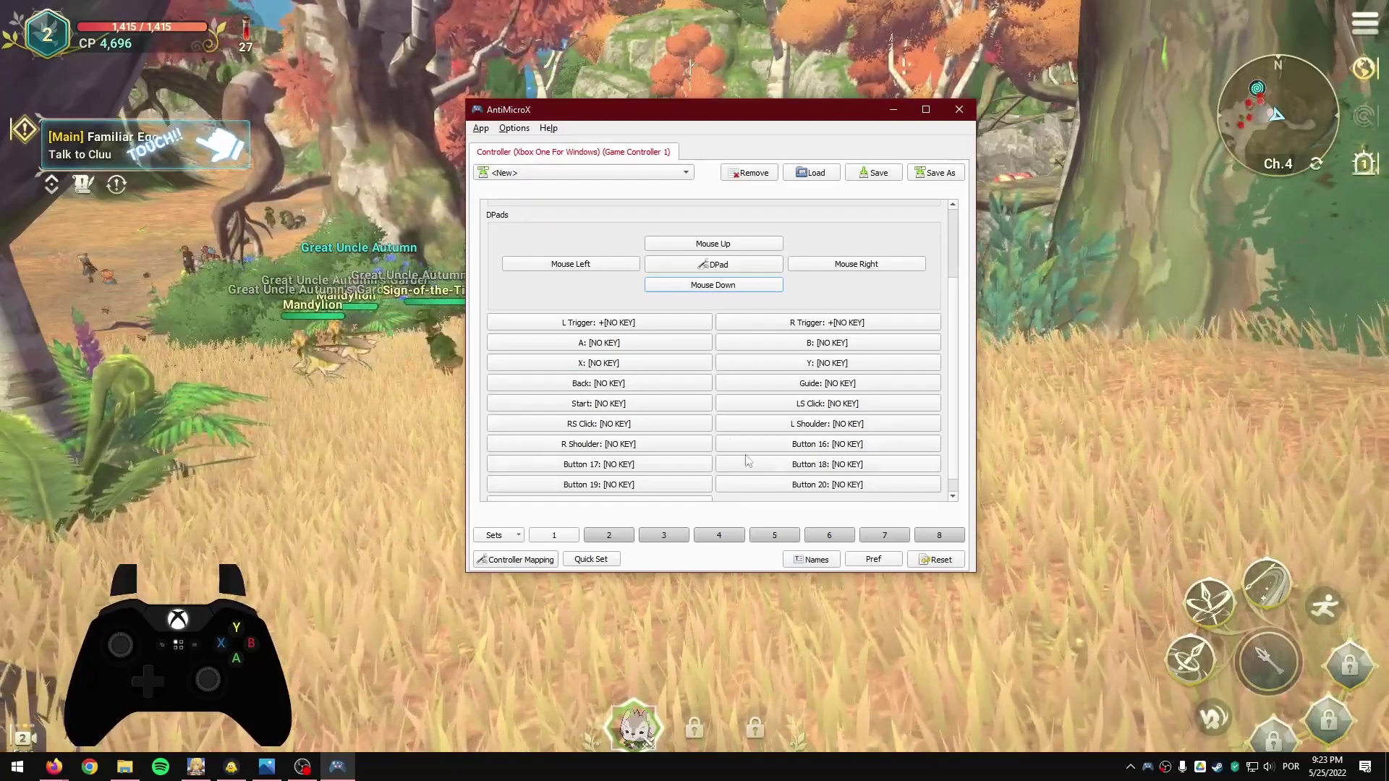
Map the controller's X button to the V key, consulting the screenshot of the game's key bindings
click(685, 364)
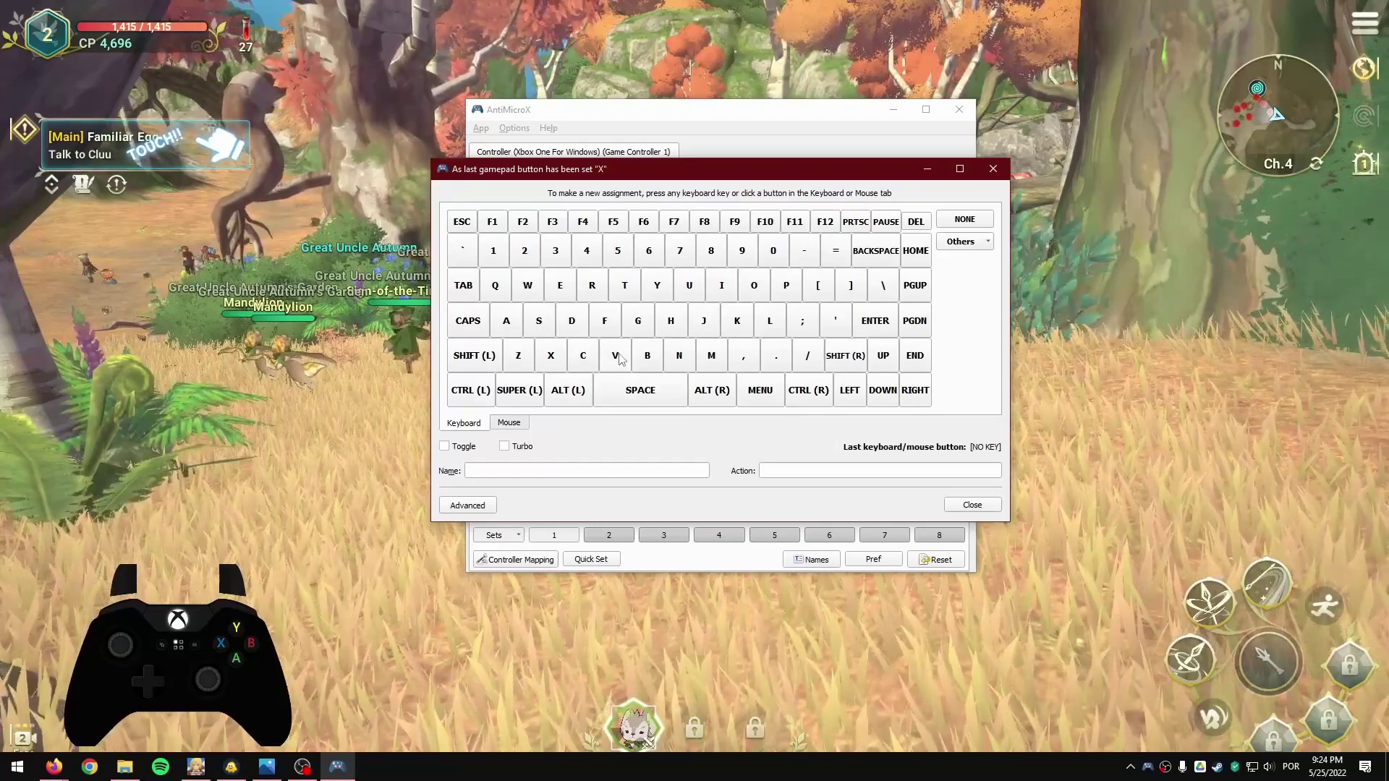
click(269, 765)
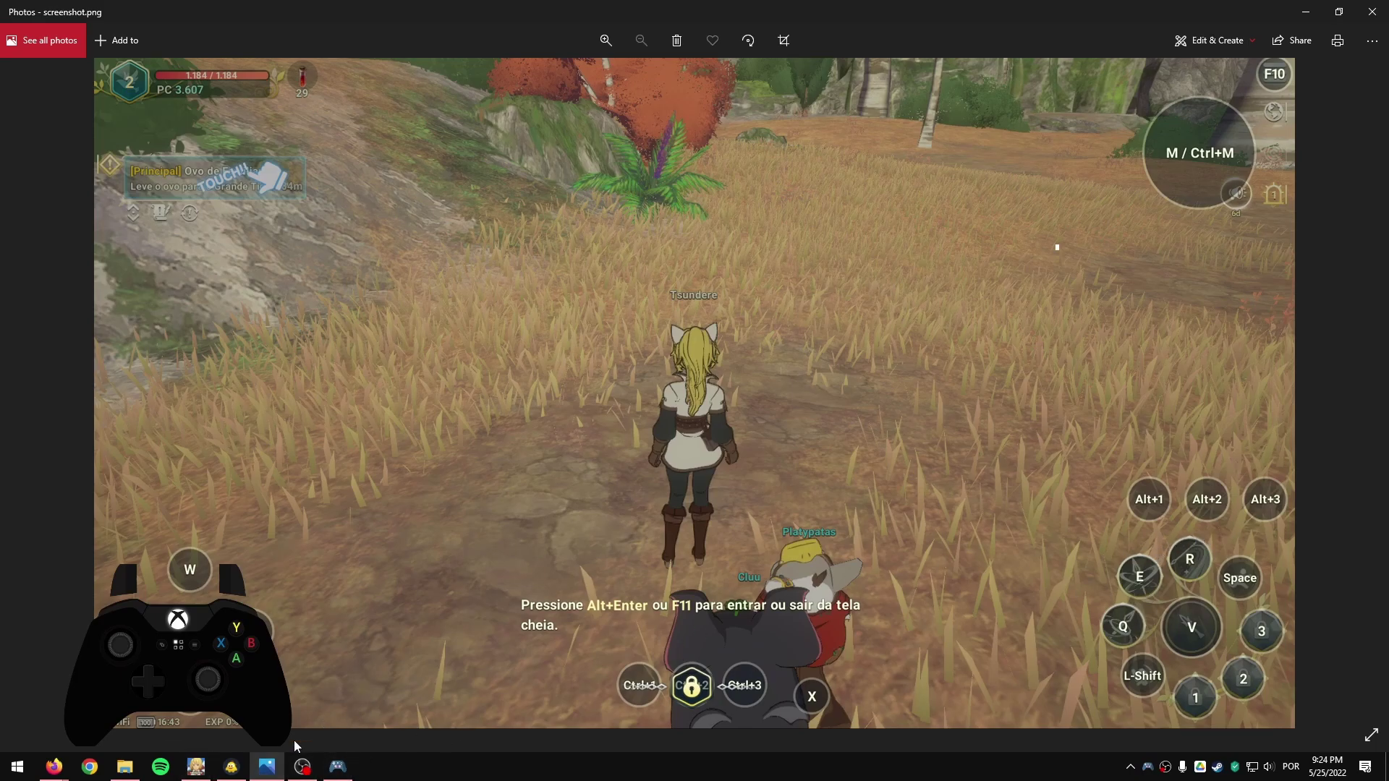
click(271, 765)
click(622, 358)
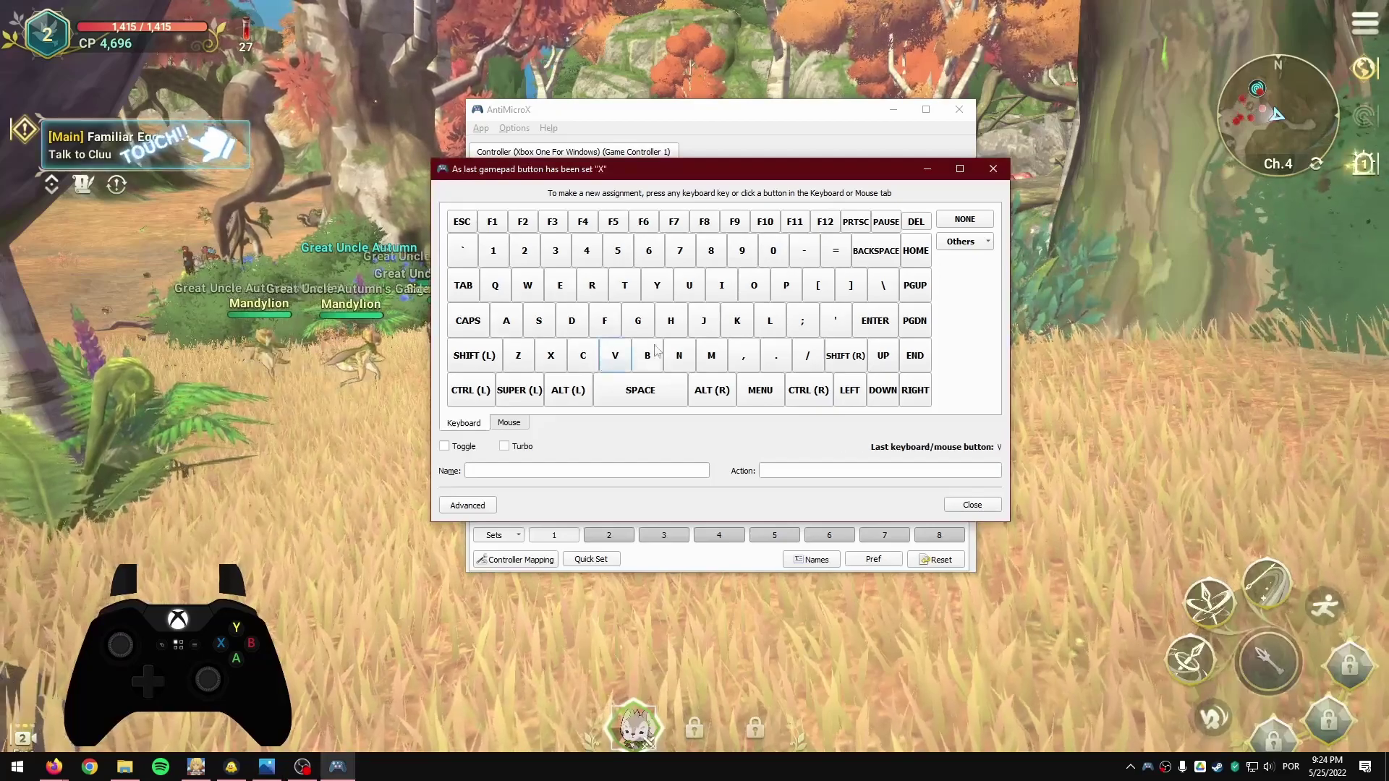
click(977, 506)
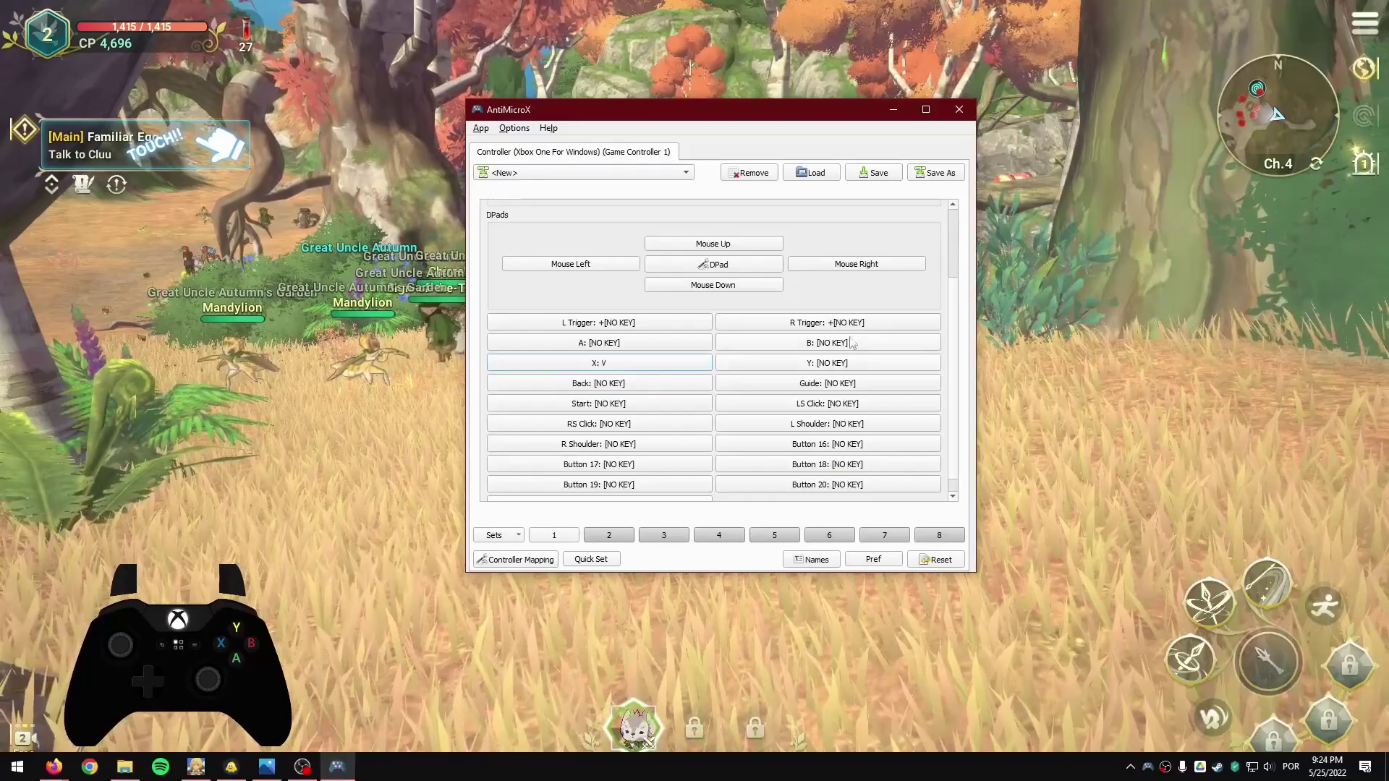
Map the controller's Y button to the Q key
click(832, 378)
click(973, 505)
click(790, 365)
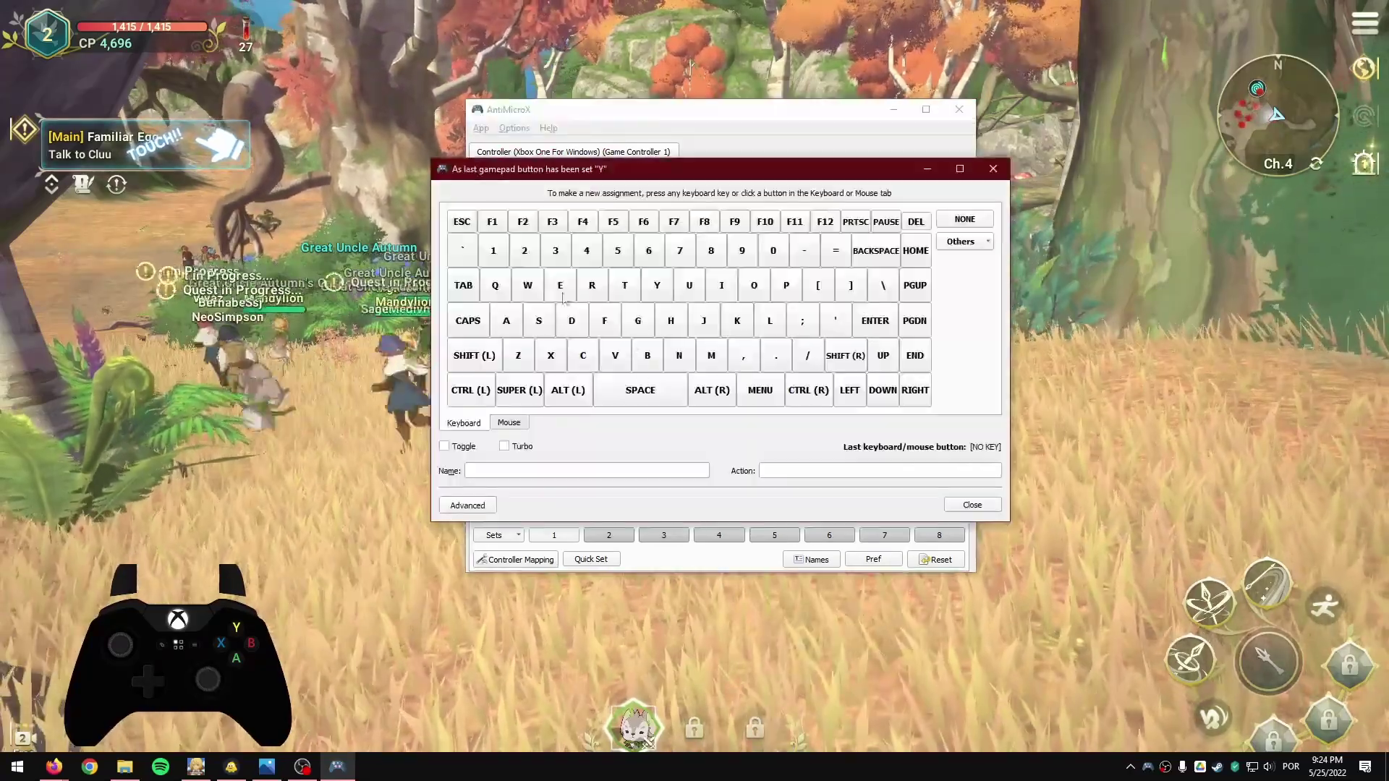
key(q)
Map the controller's B button to the E key and the right shoulder button to the R key
click(829, 343)
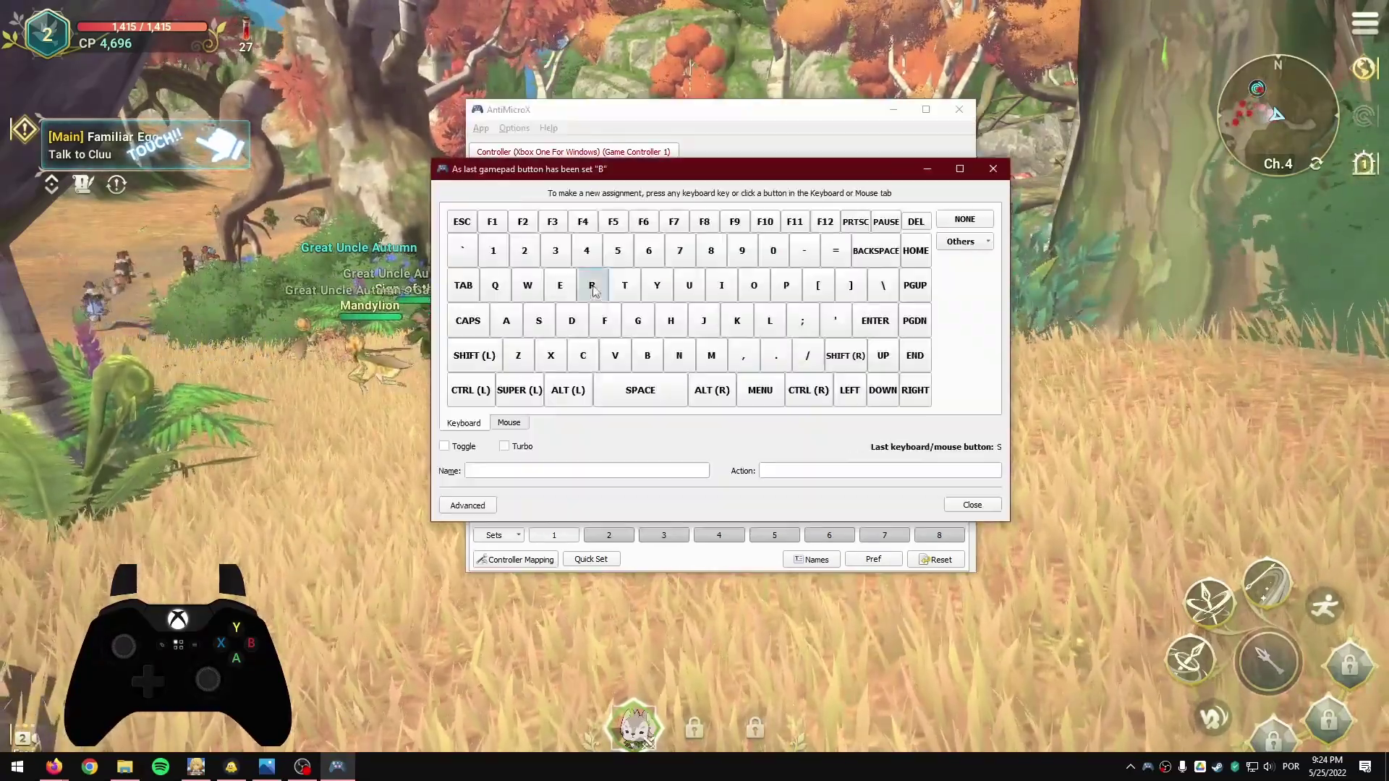
key(r)
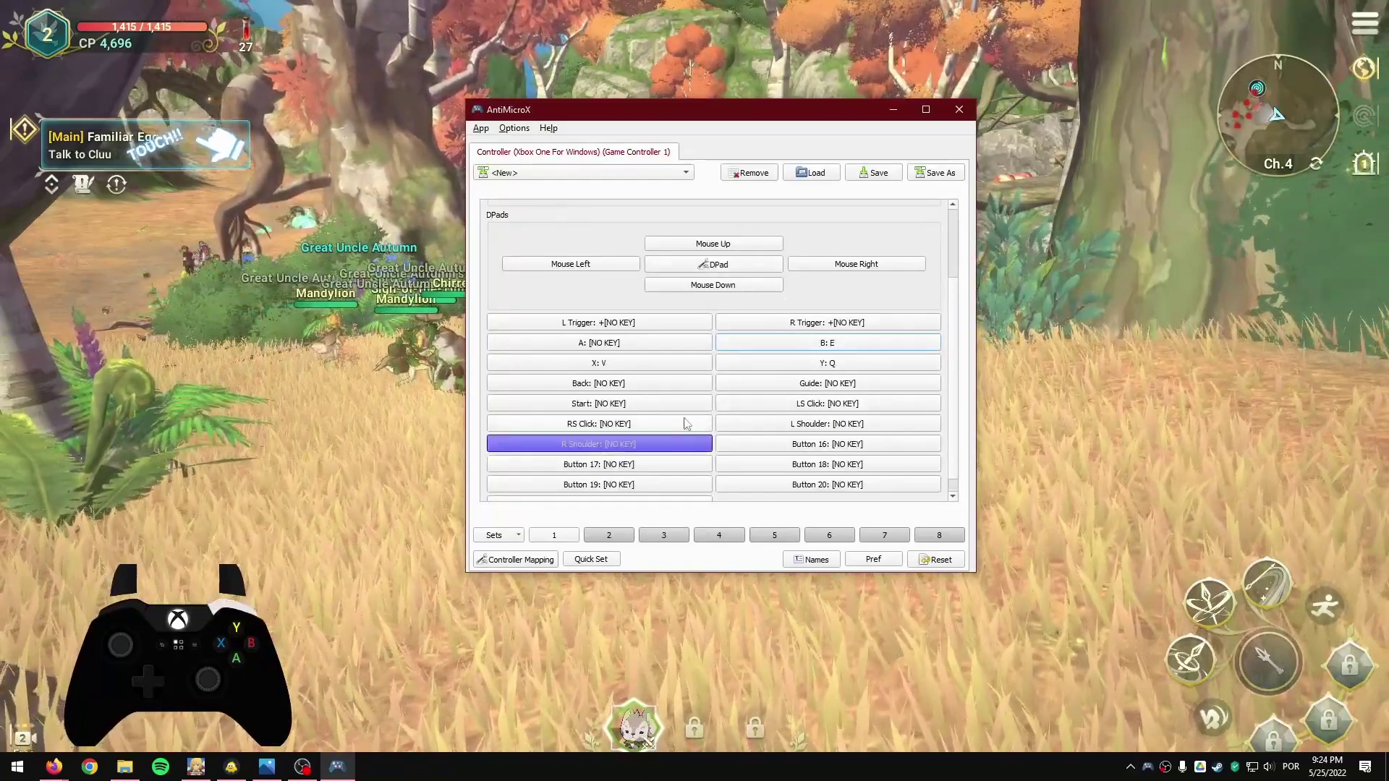
click(647, 443)
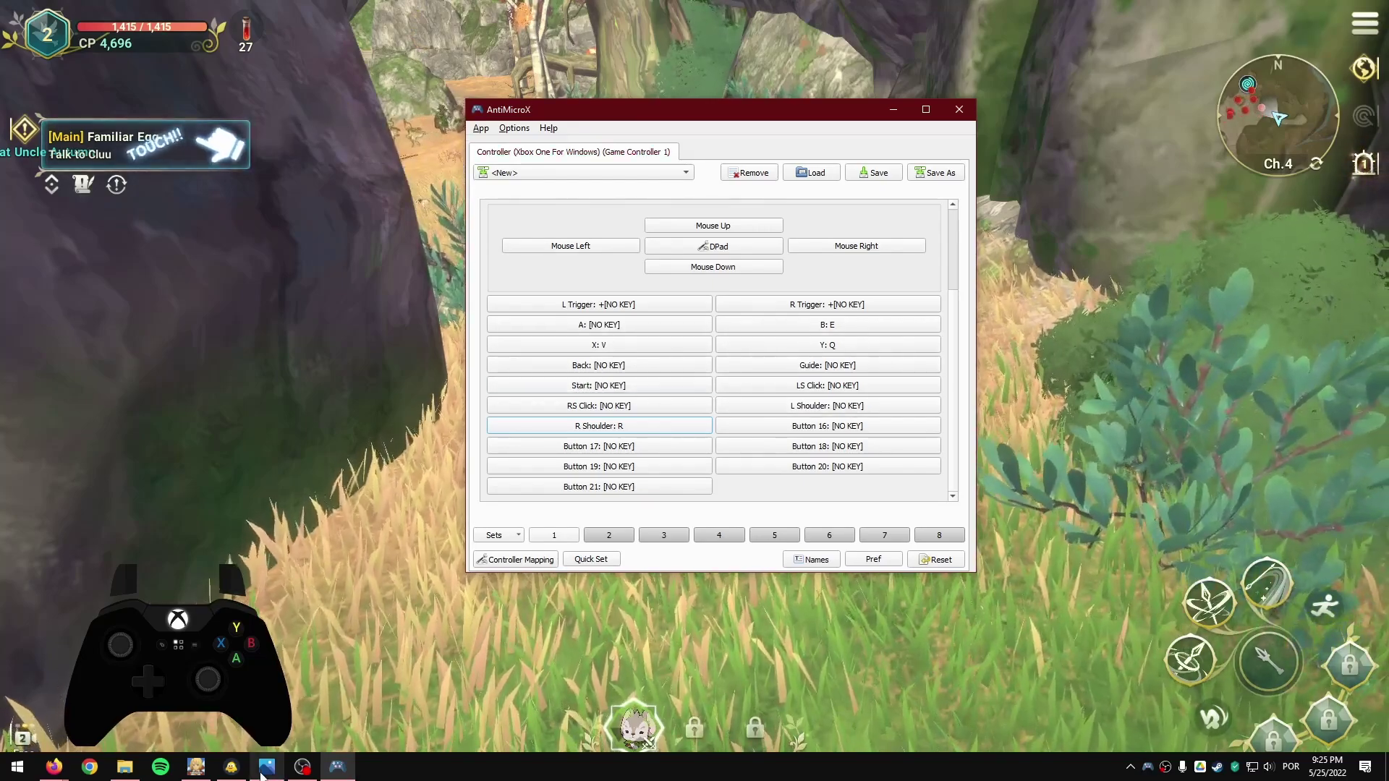
Check the game's key binding reference and map the controller's Start button to F10
key(alt+Tab)
key(alt+Tab)
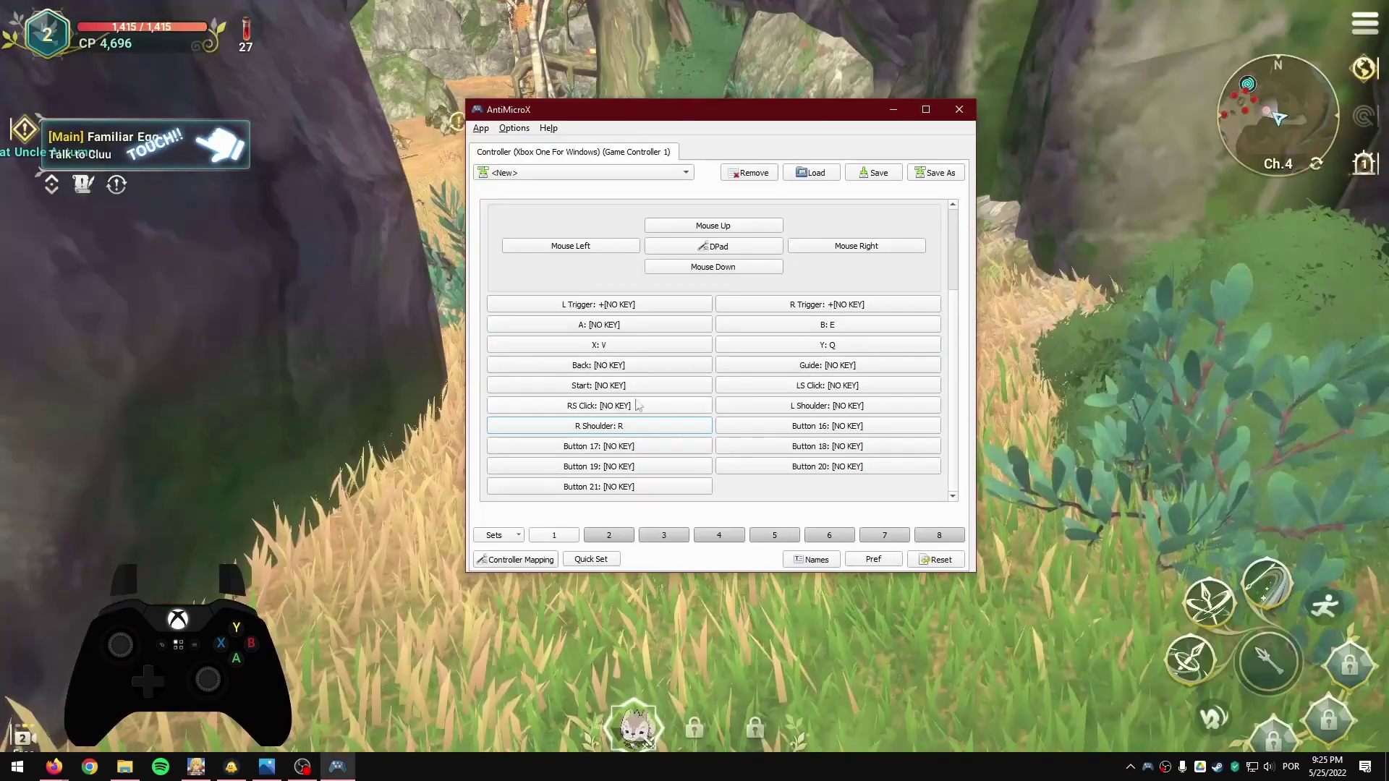
click(625, 386)
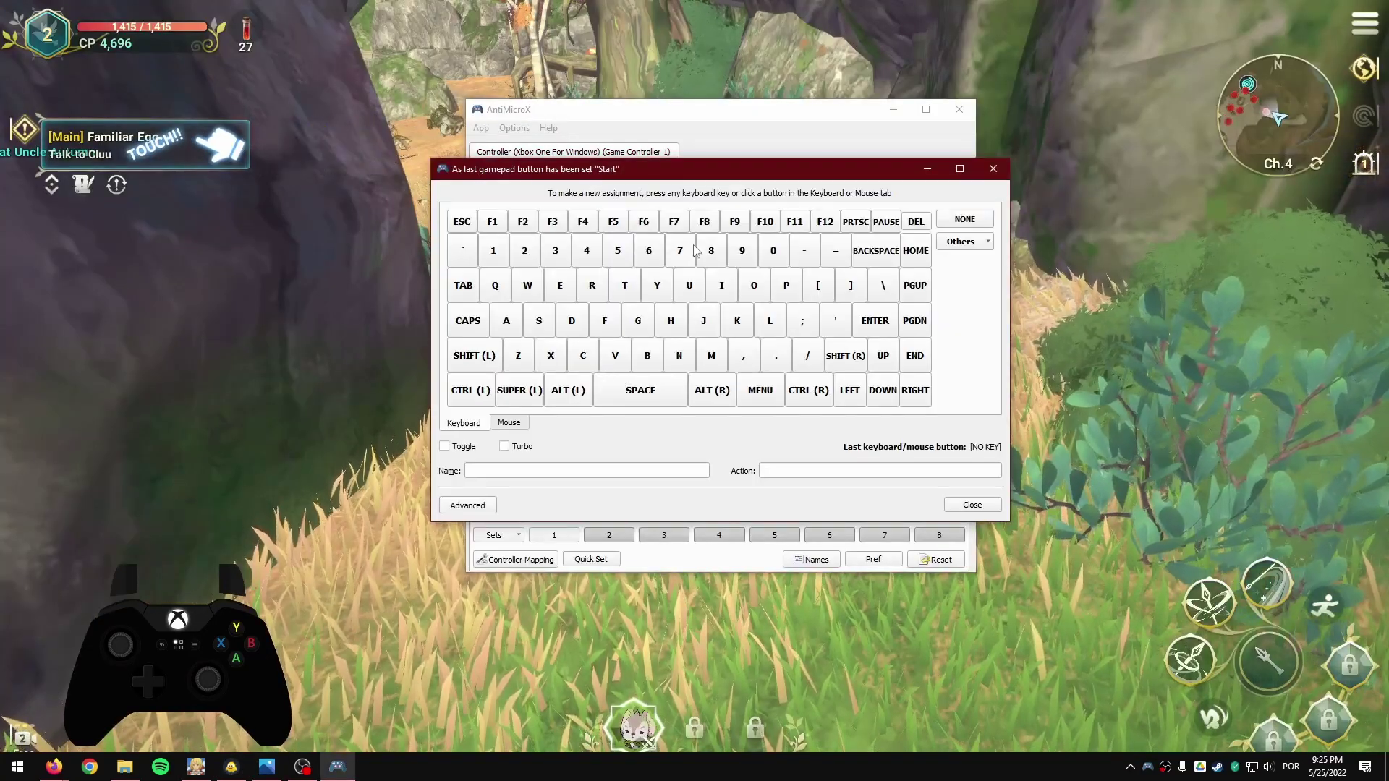
key(F10)
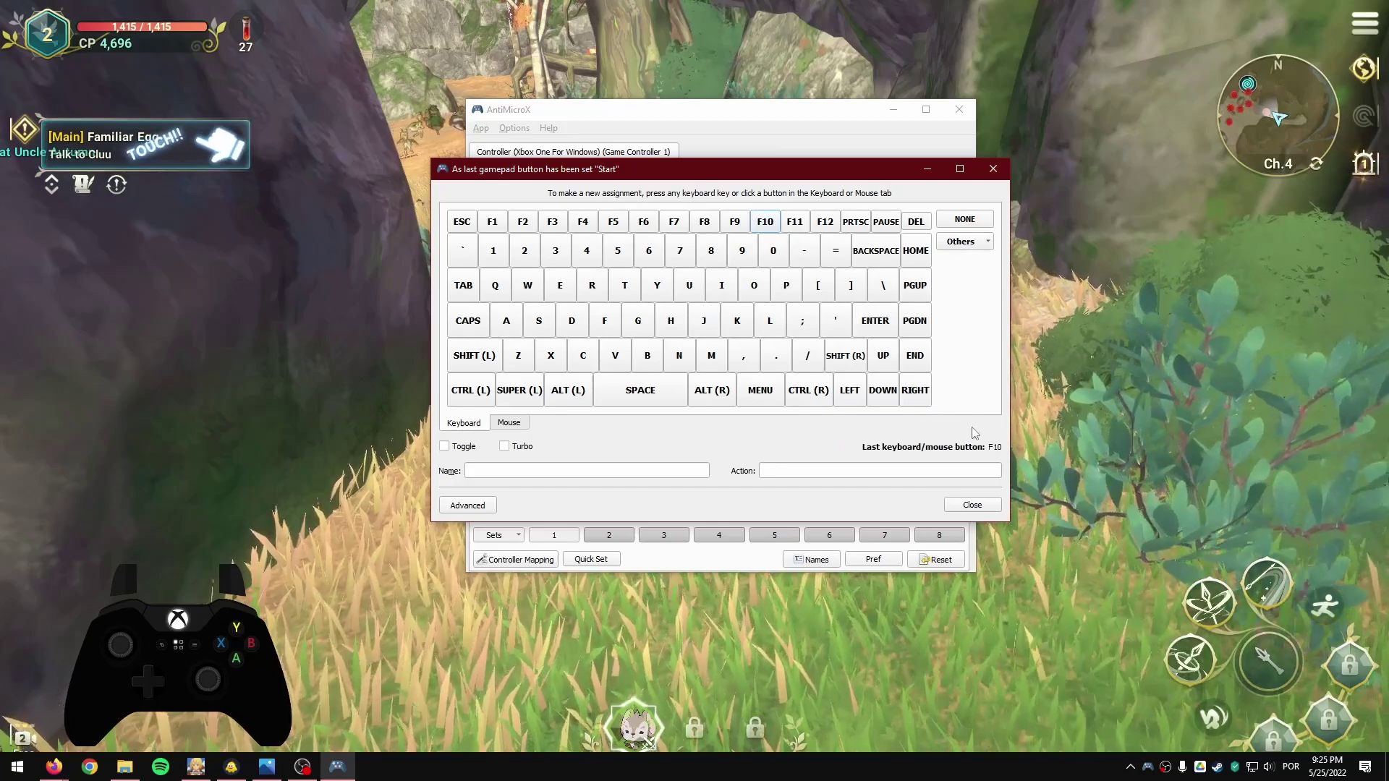
Test the Start button's F10 mapping in the game by opening and closing the main menu
click(1118, 267)
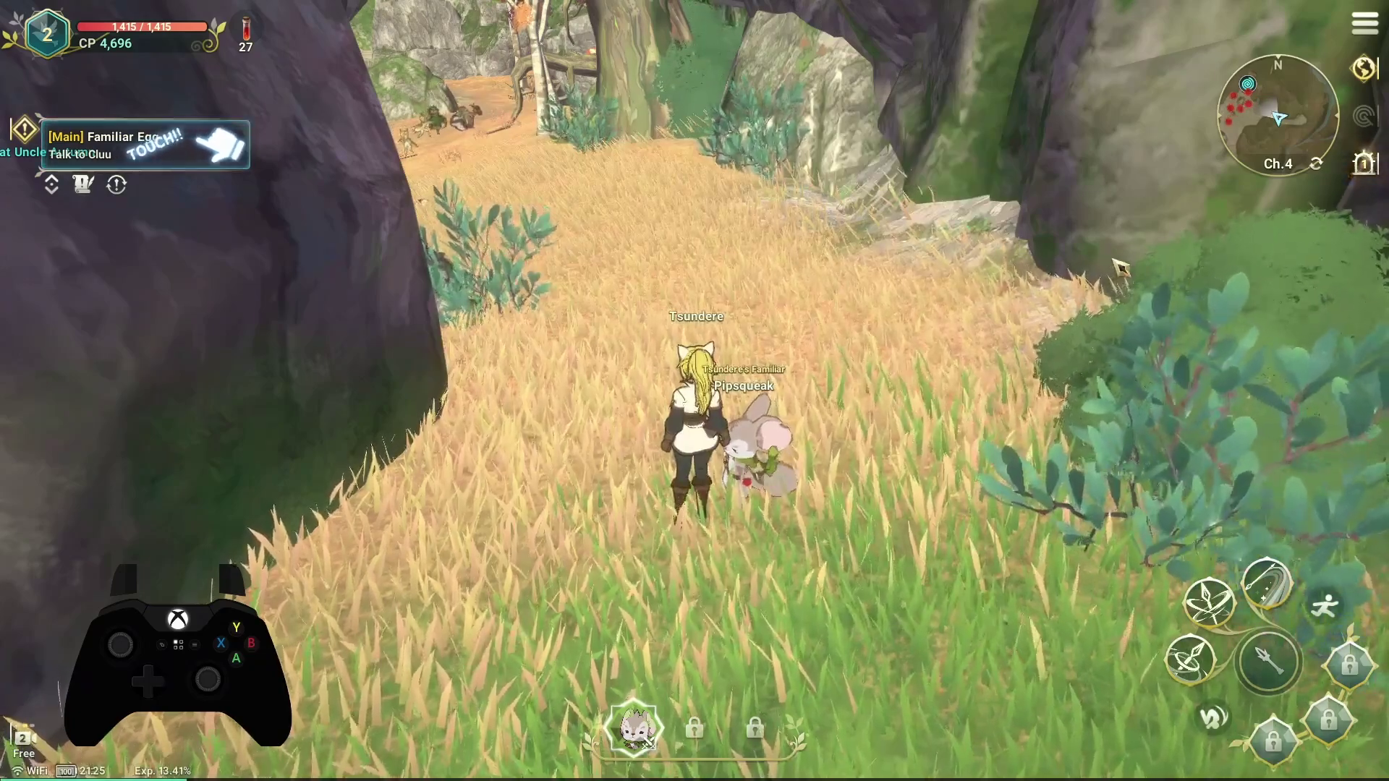
key(F10)
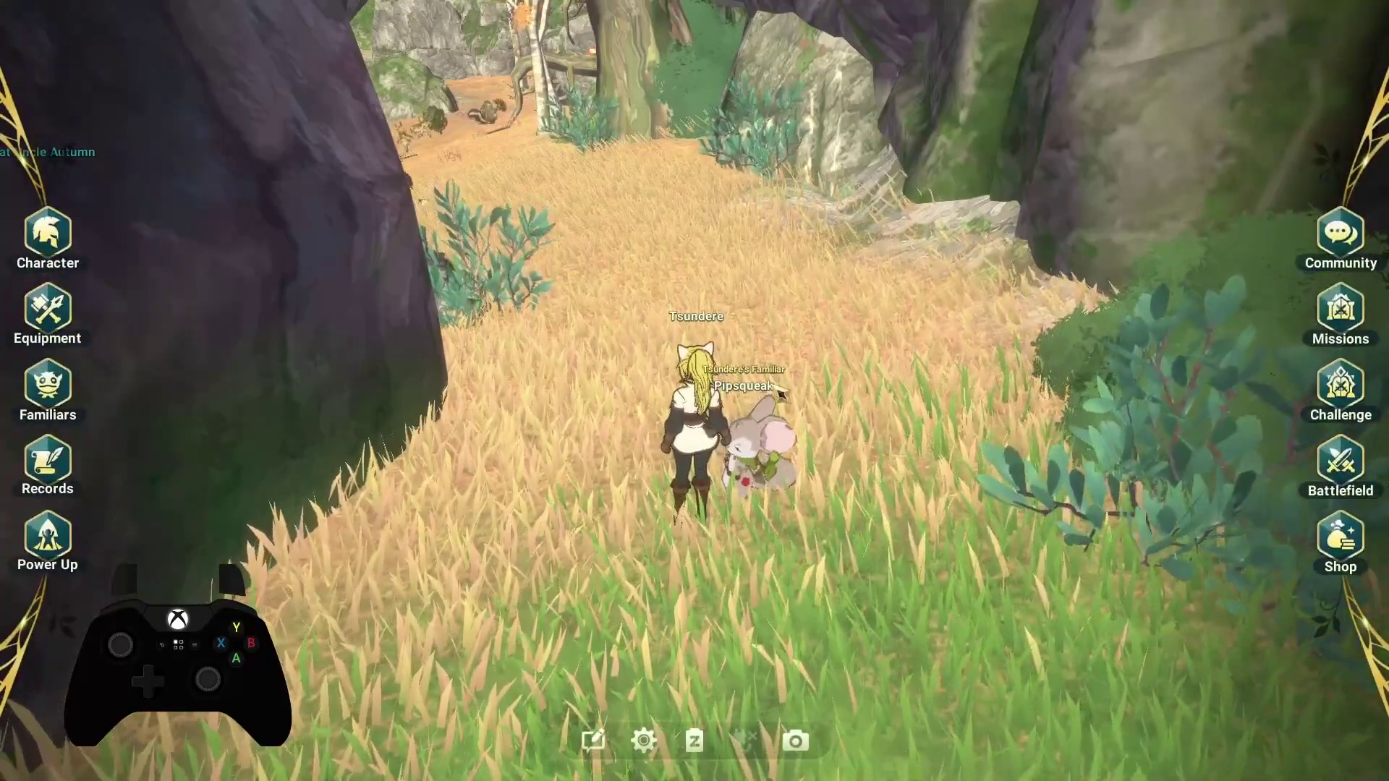
key(Escape)
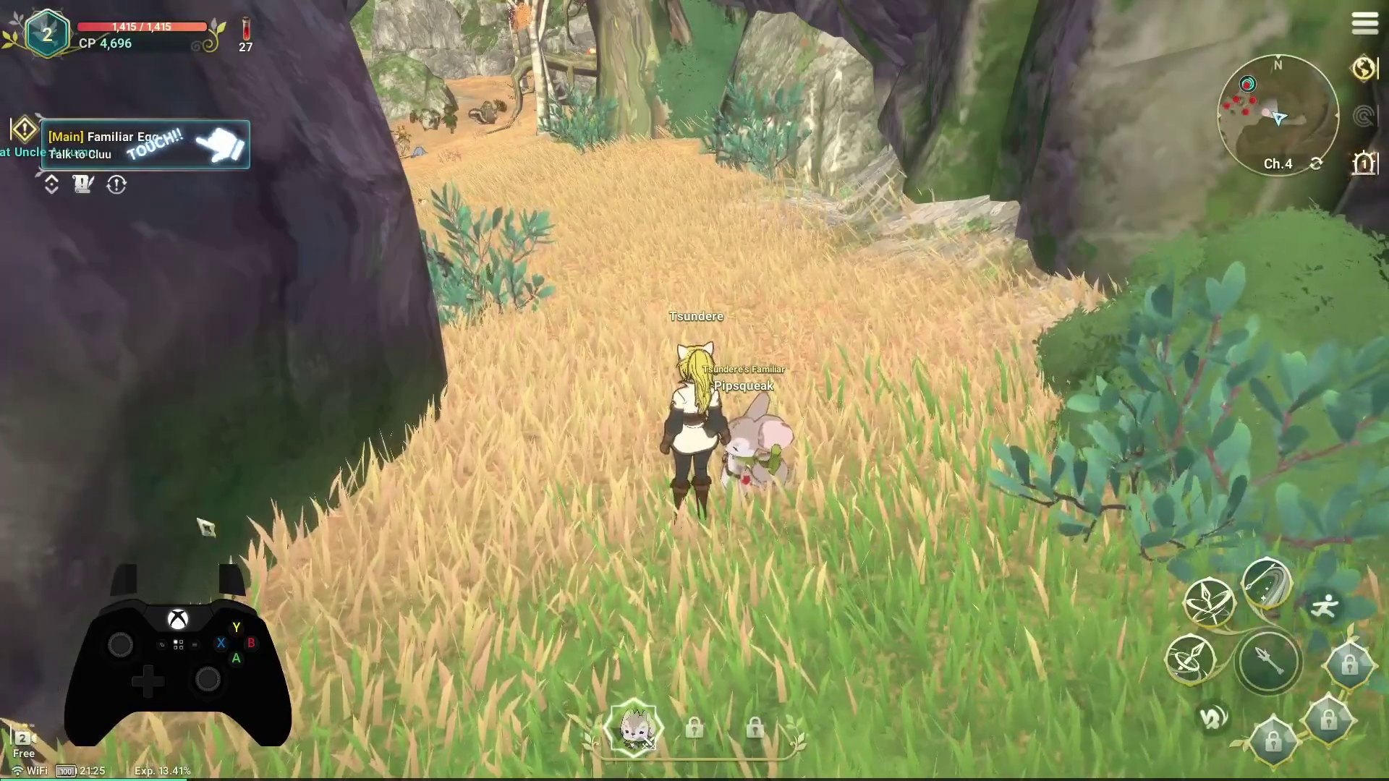
Set the Start button's advanced assignment sequence to the left mouse button followed by F10
key(alt+Tab)
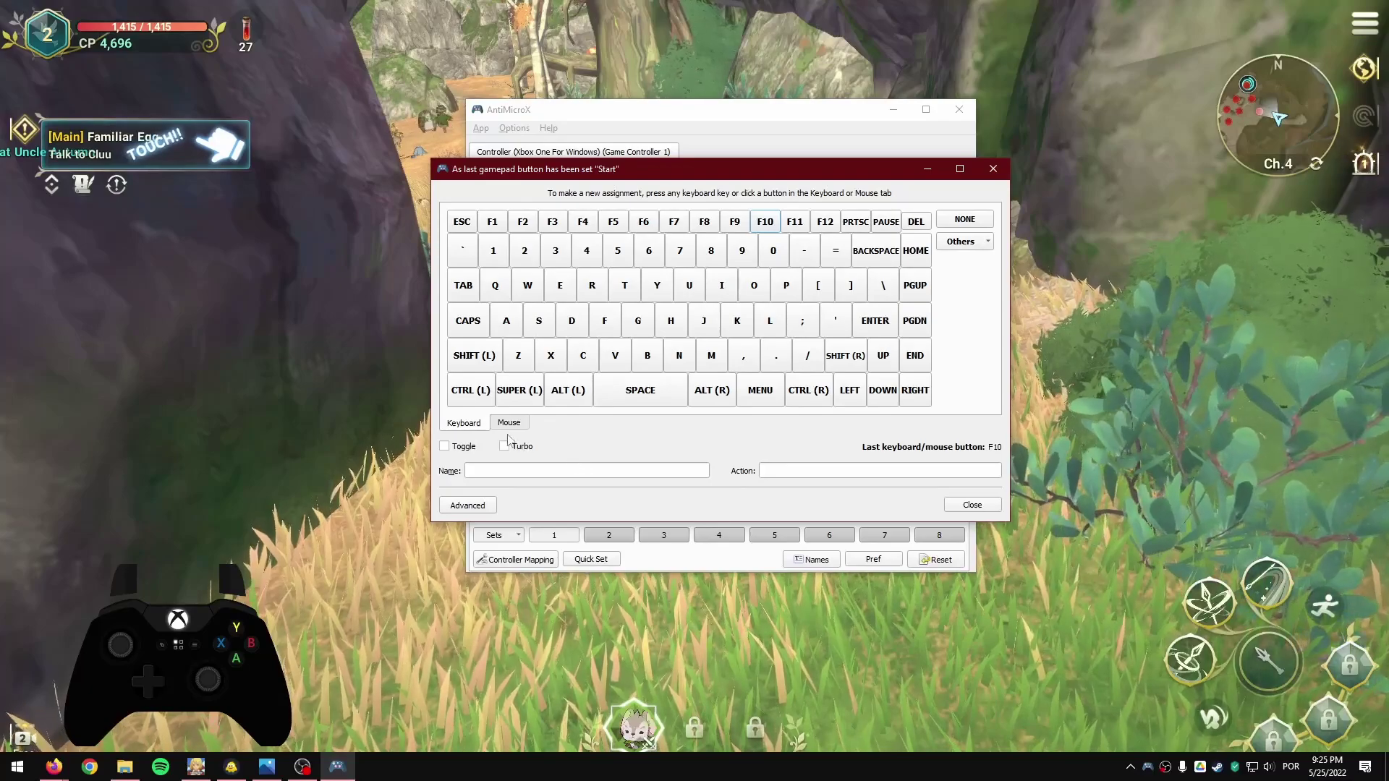
click(467, 505)
click(649, 231)
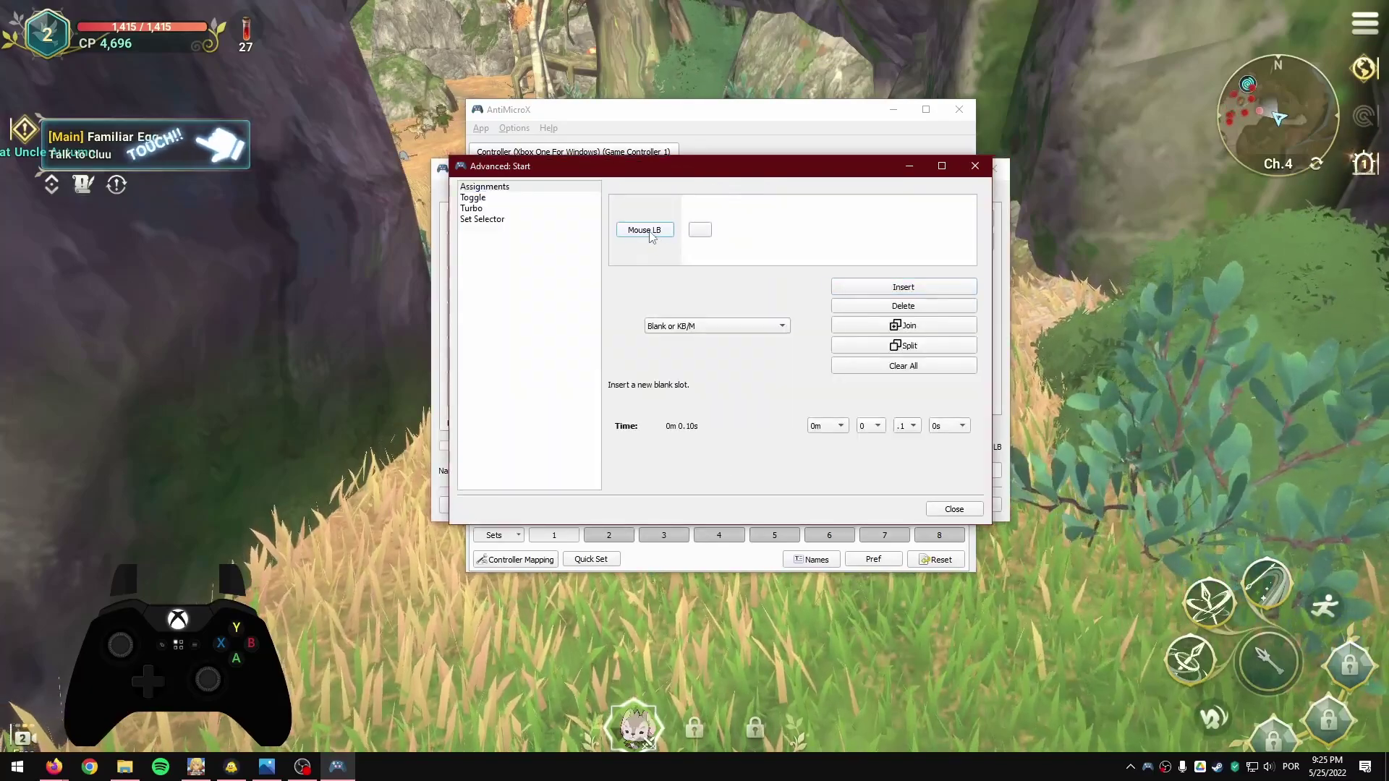
click(697, 230)
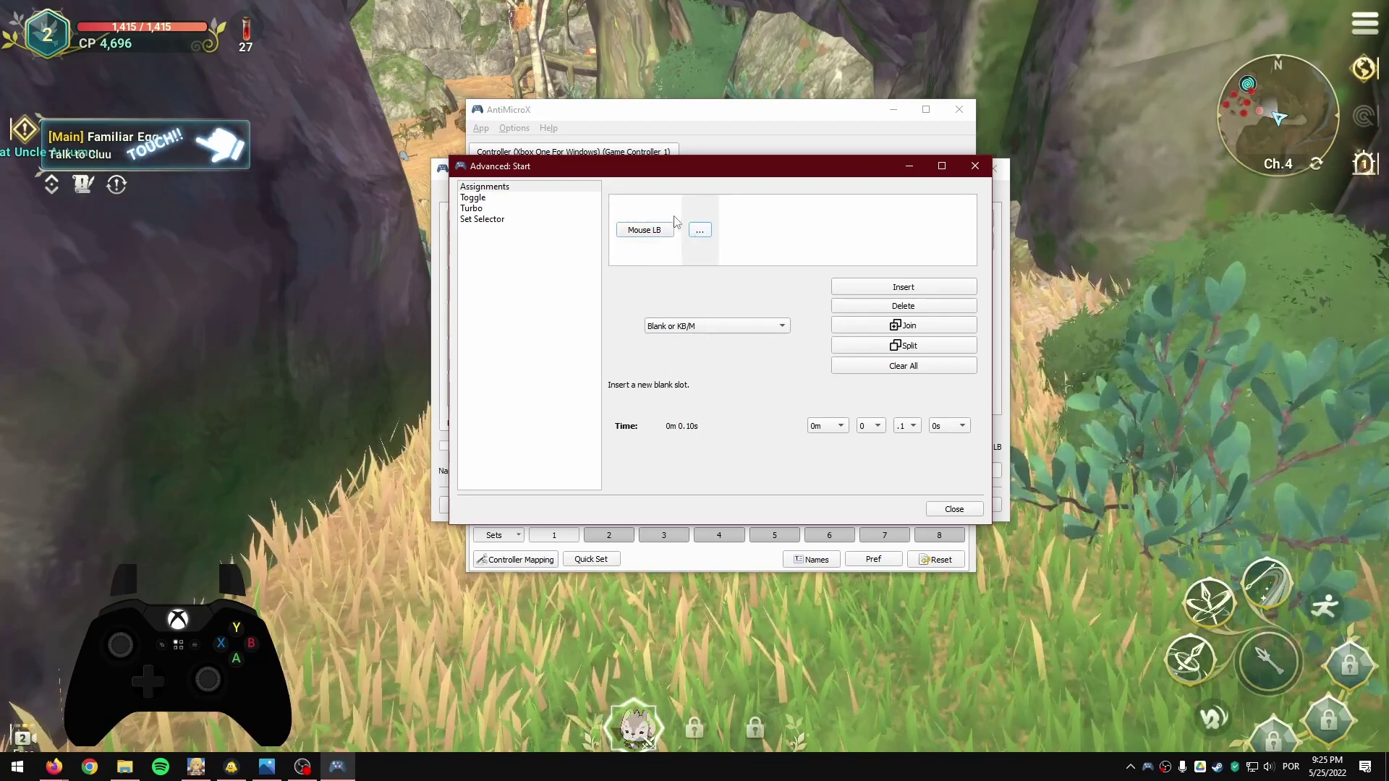
click(700, 230)
key(F10)
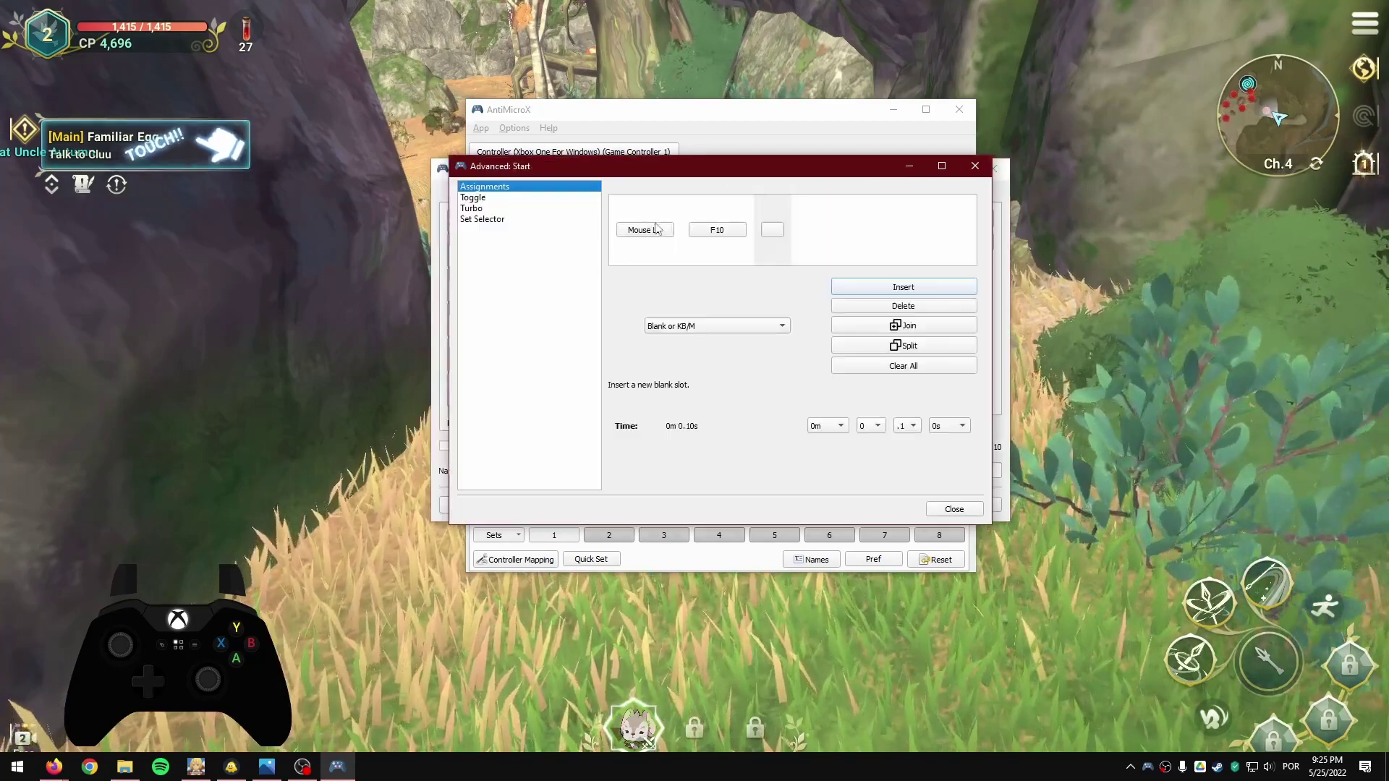
click(954, 509)
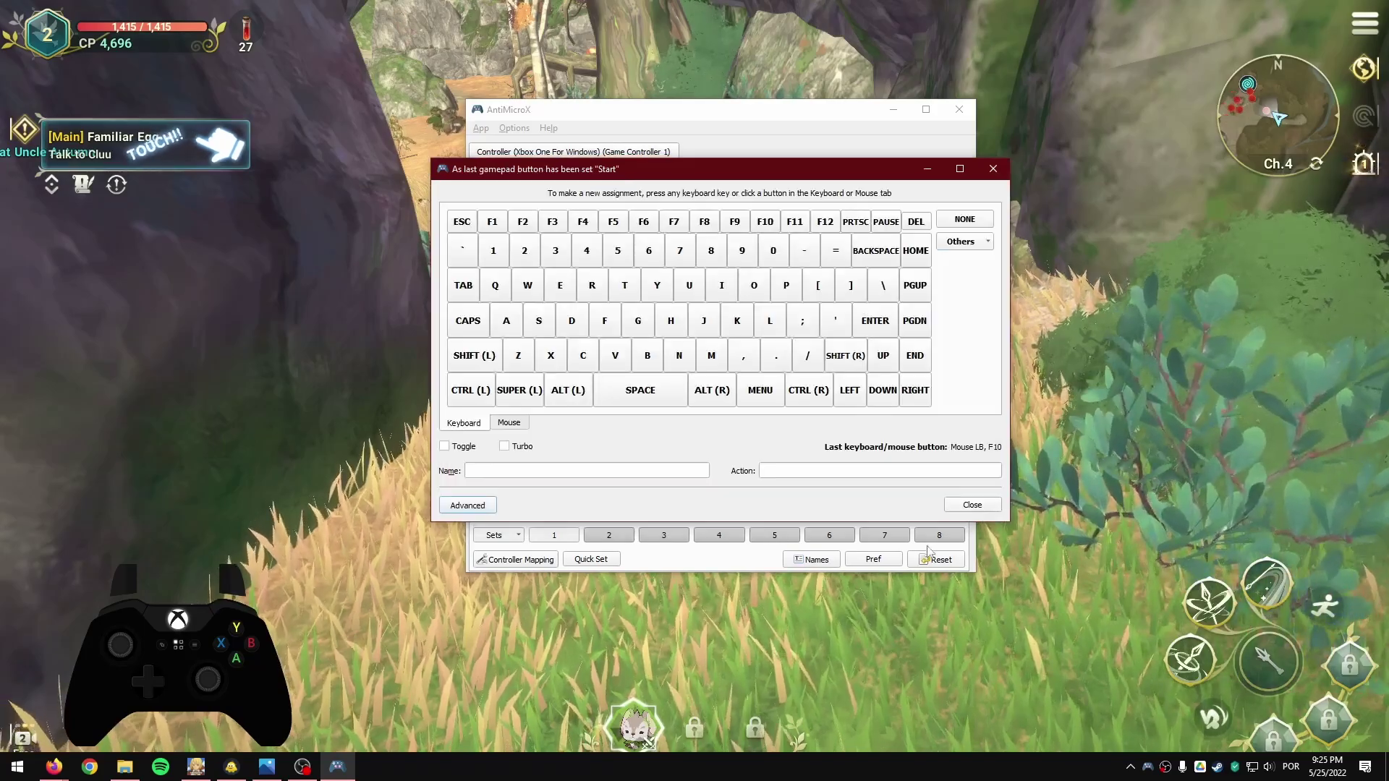
click(978, 506)
Test the revised Start mapping in the game by toggling the main menu while moving the character around
click(1113, 455)
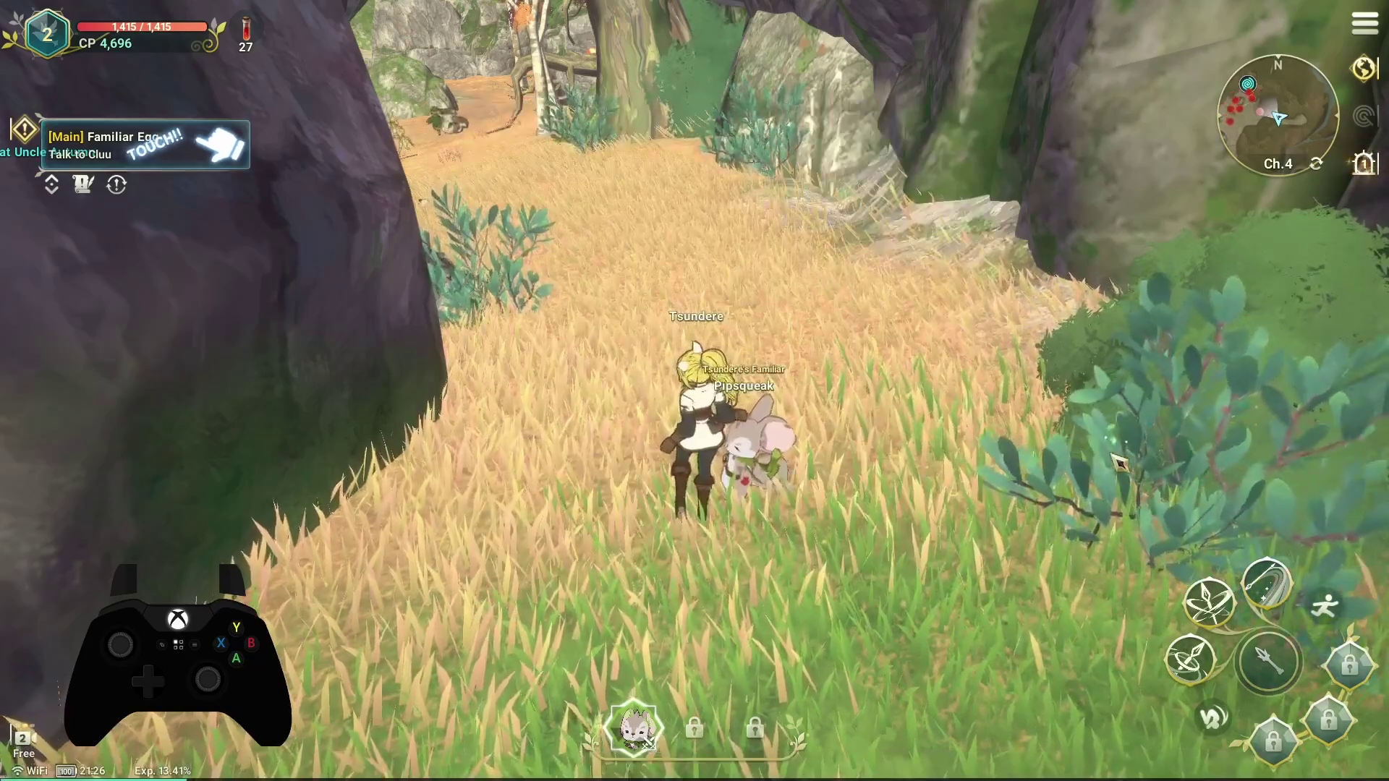
key(w)
key(F10)
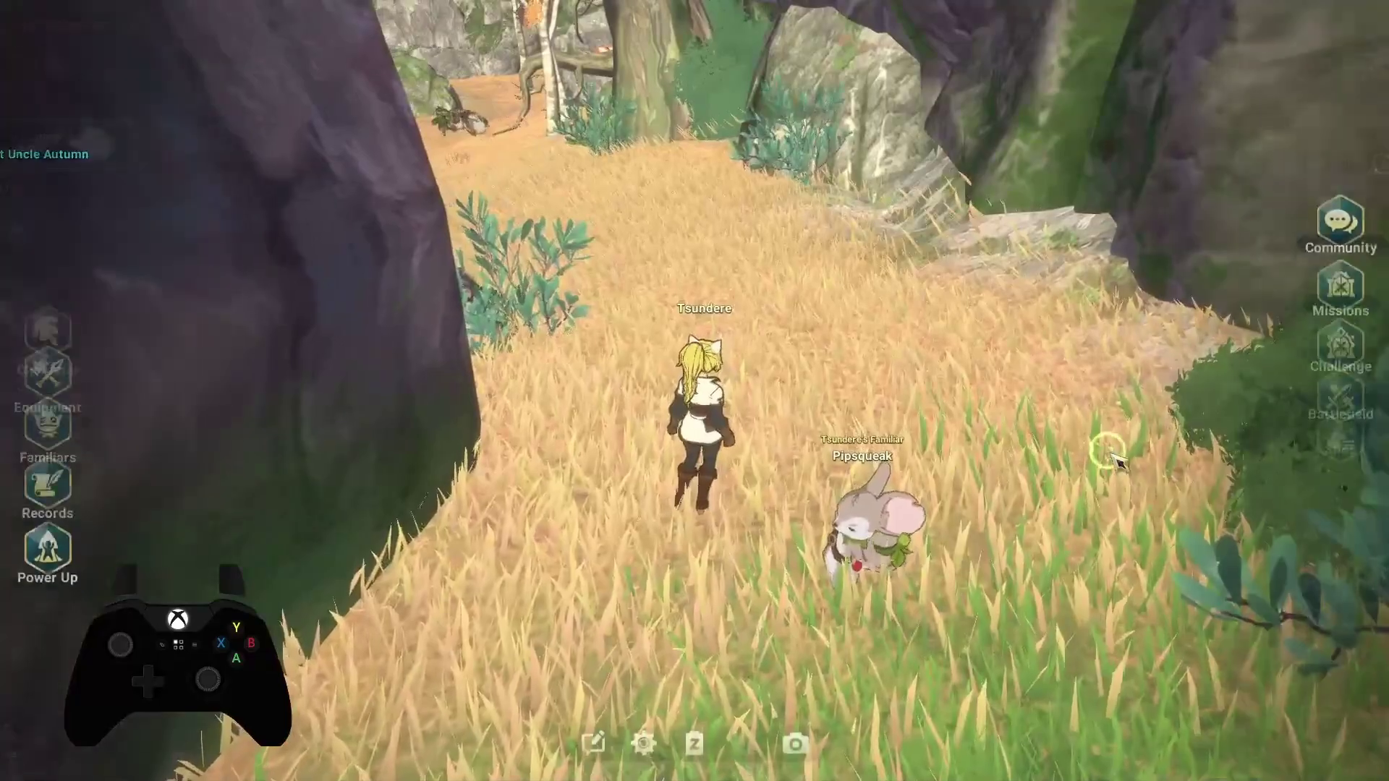
key(w)
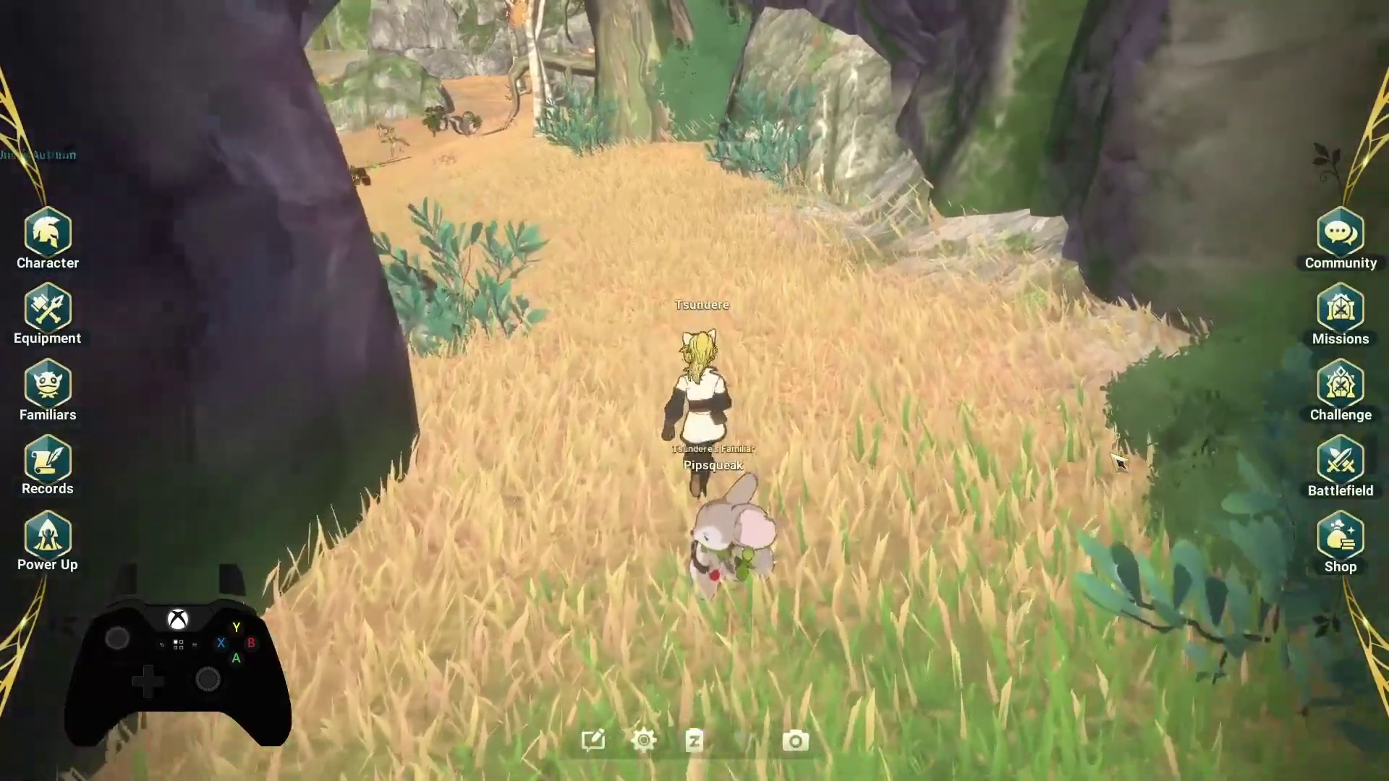
key(a)
key(d)
click(1112, 455)
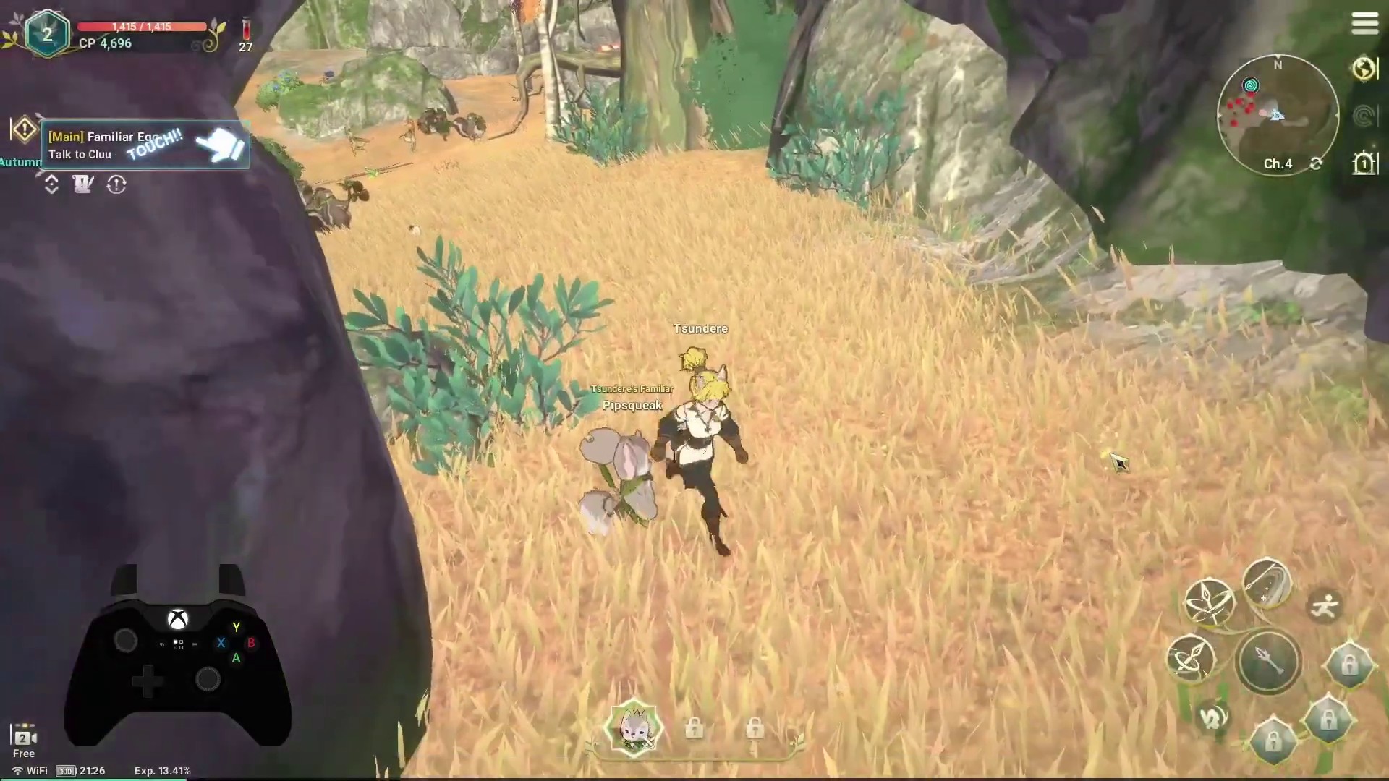
key(s)
key(w)
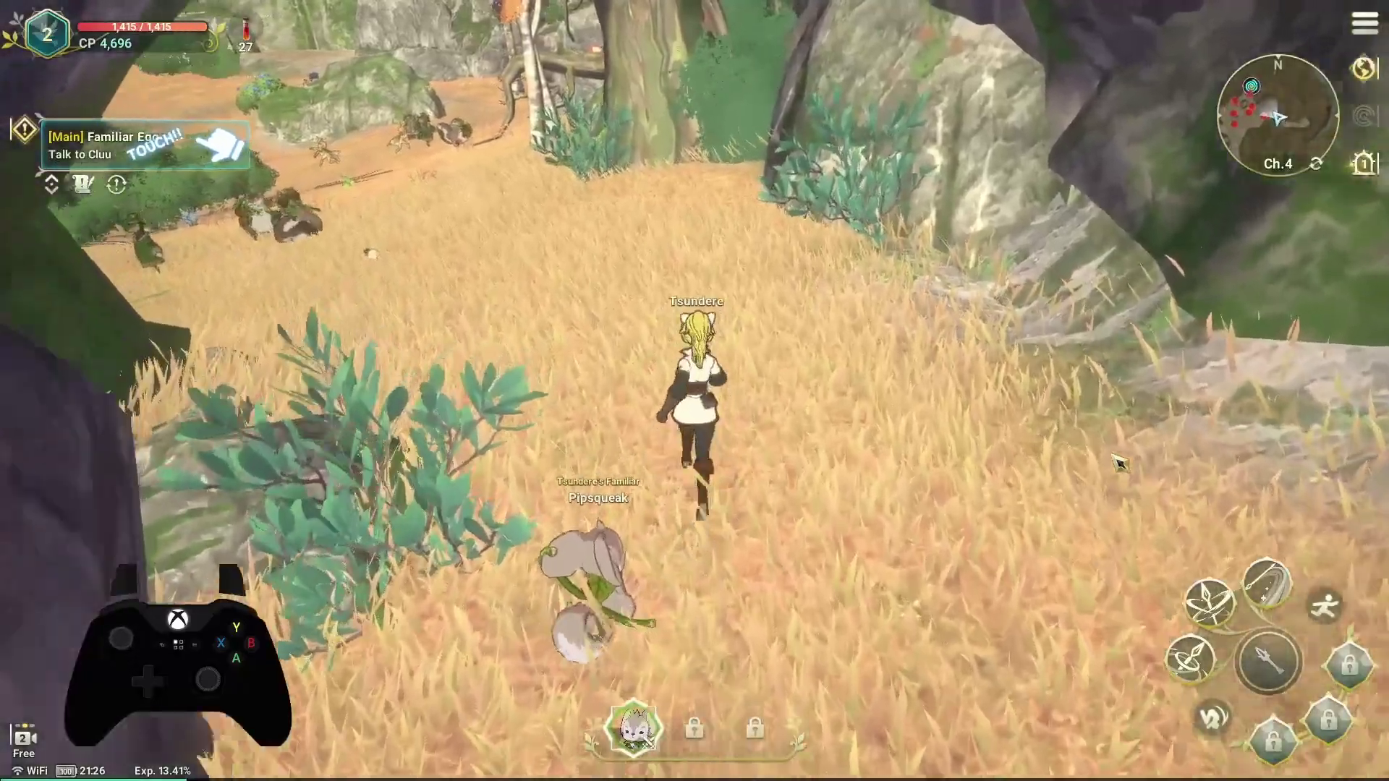
click(1113, 455)
key(w)
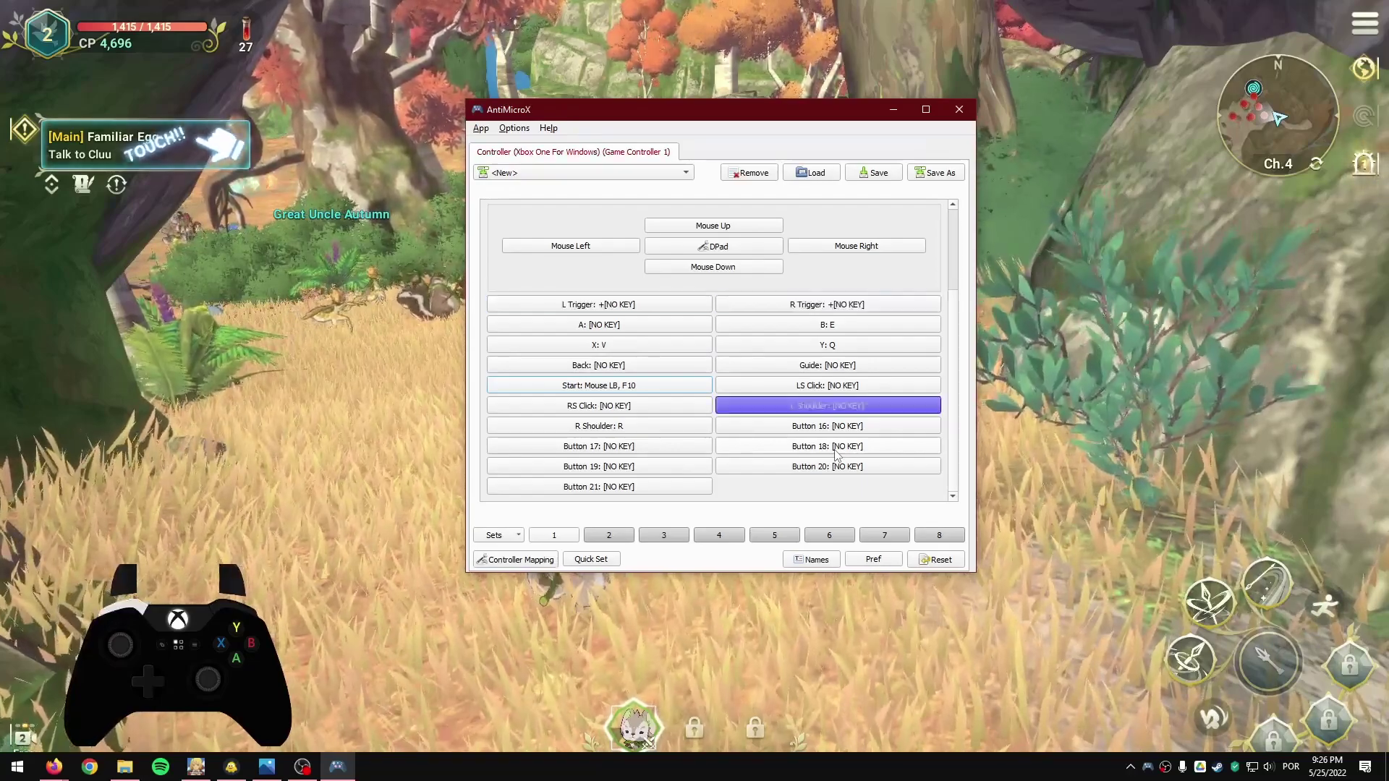
Map the controller's left shoulder button to left Shift, consulting the key binding screenshot, and try it in the game
click(813, 409)
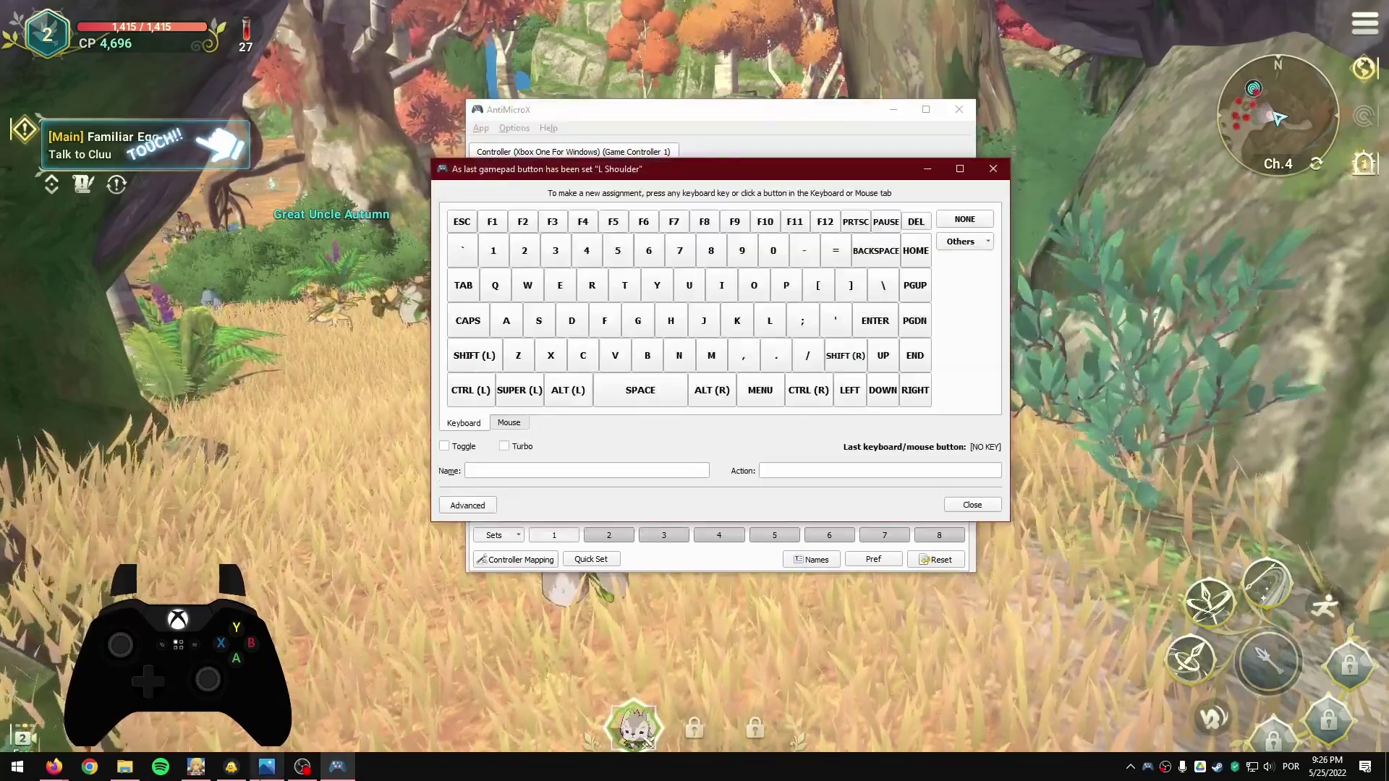
click(267, 768)
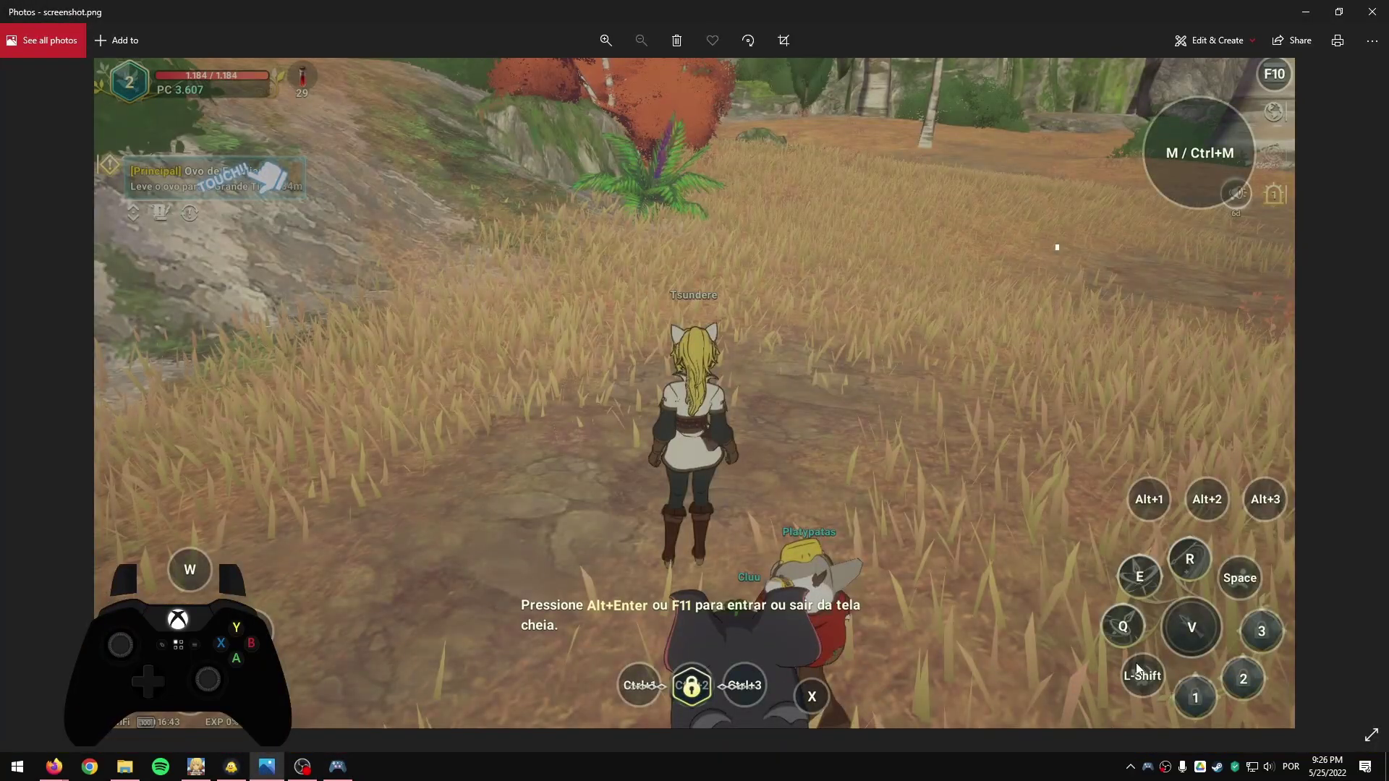
click(1295, 8)
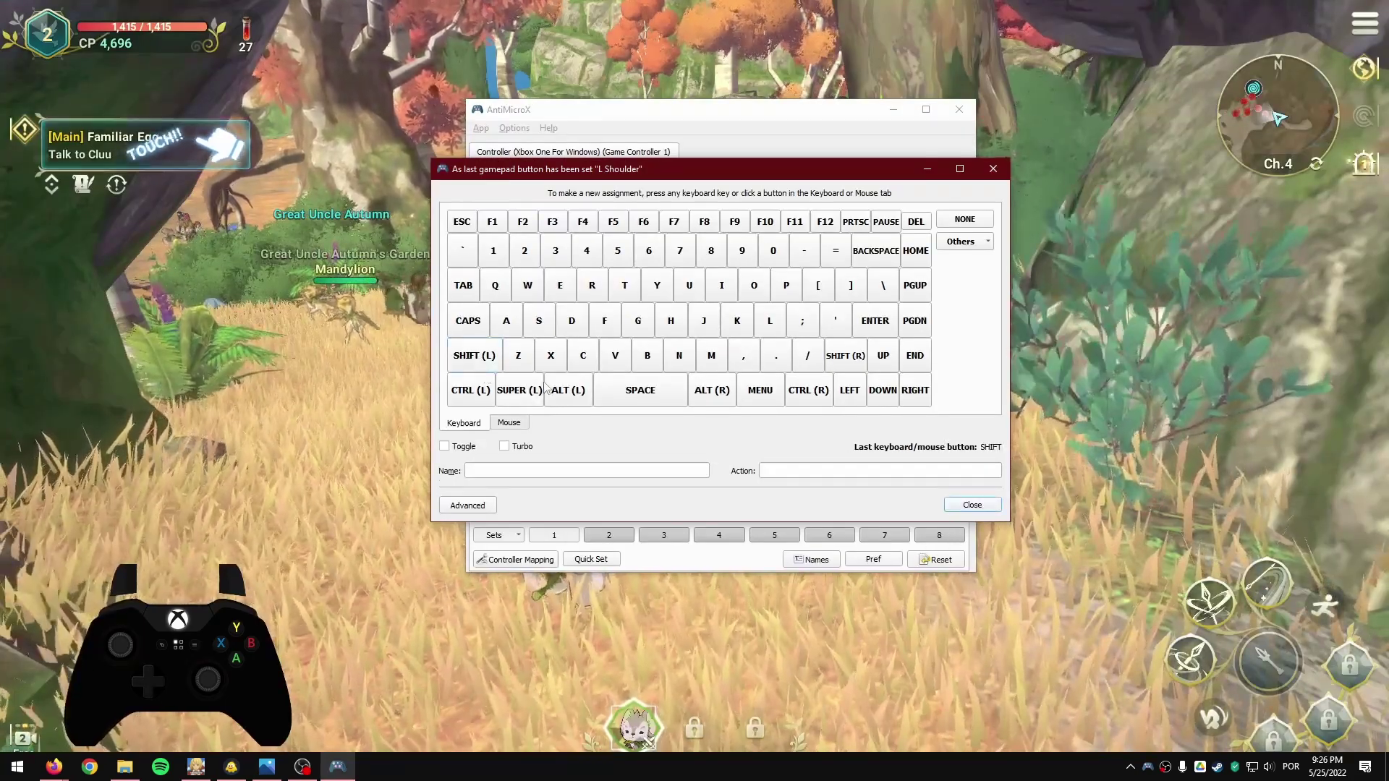
click(956, 510)
click(1024, 455)
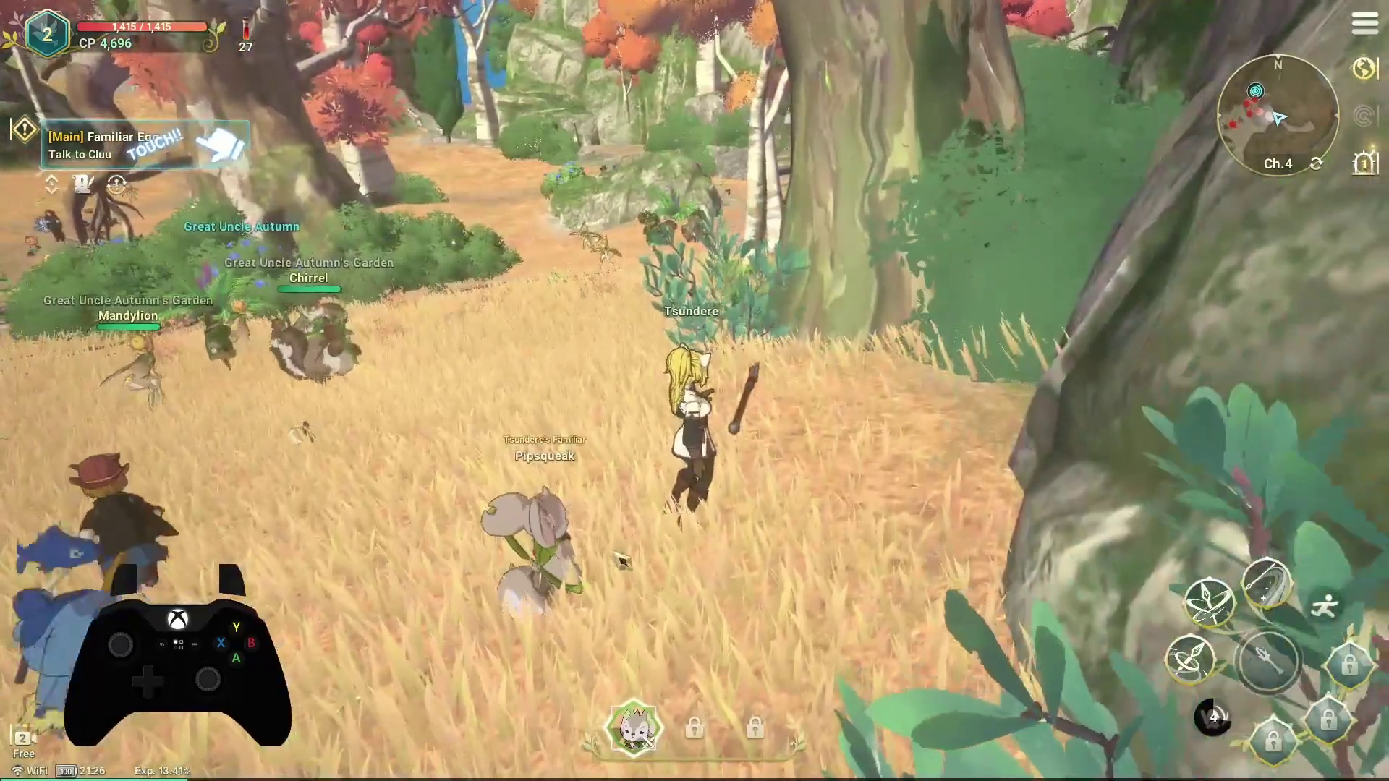
key(alt+Tab)
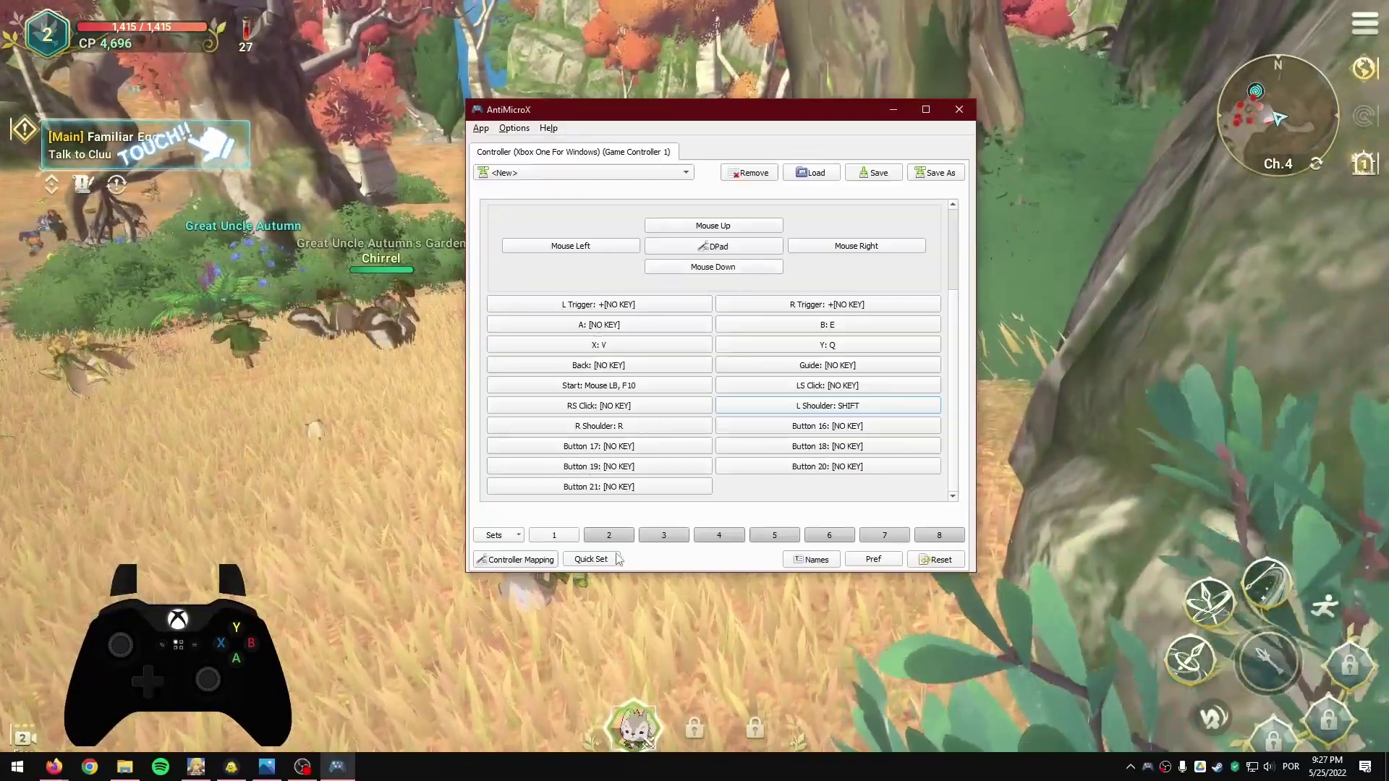
Examine assignment sets 1, 2 and 3 and the list of saved controller profiles, ending on set 1
click(605, 536)
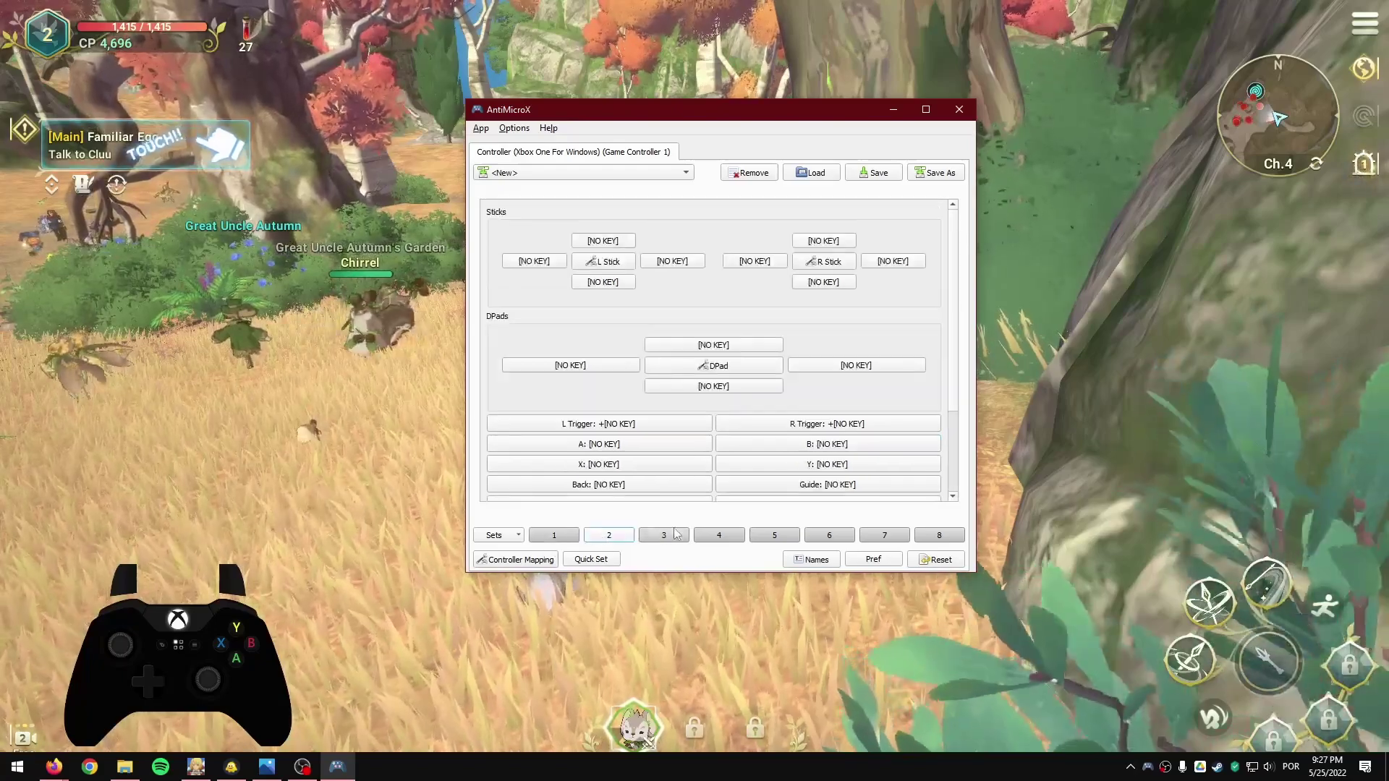
click(556, 536)
click(665, 536)
click(549, 536)
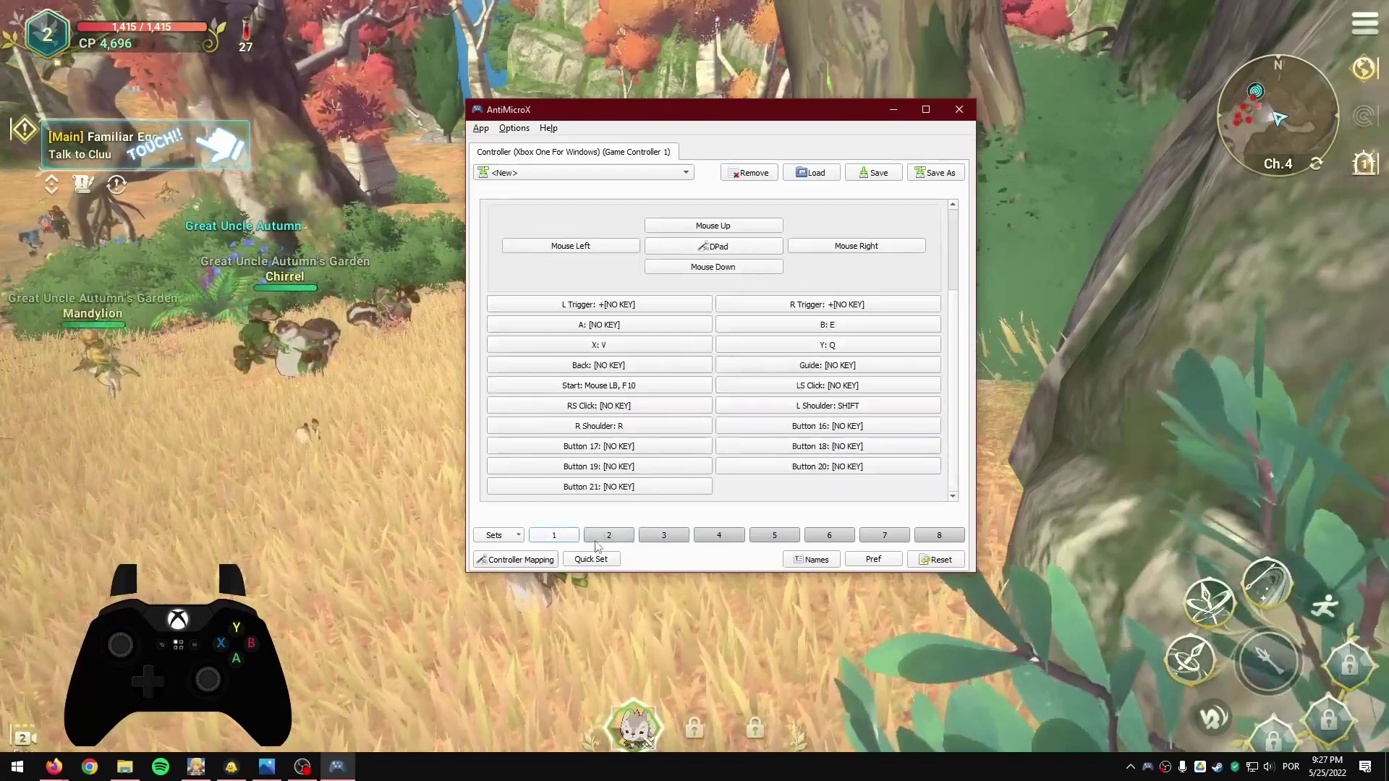
click(602, 537)
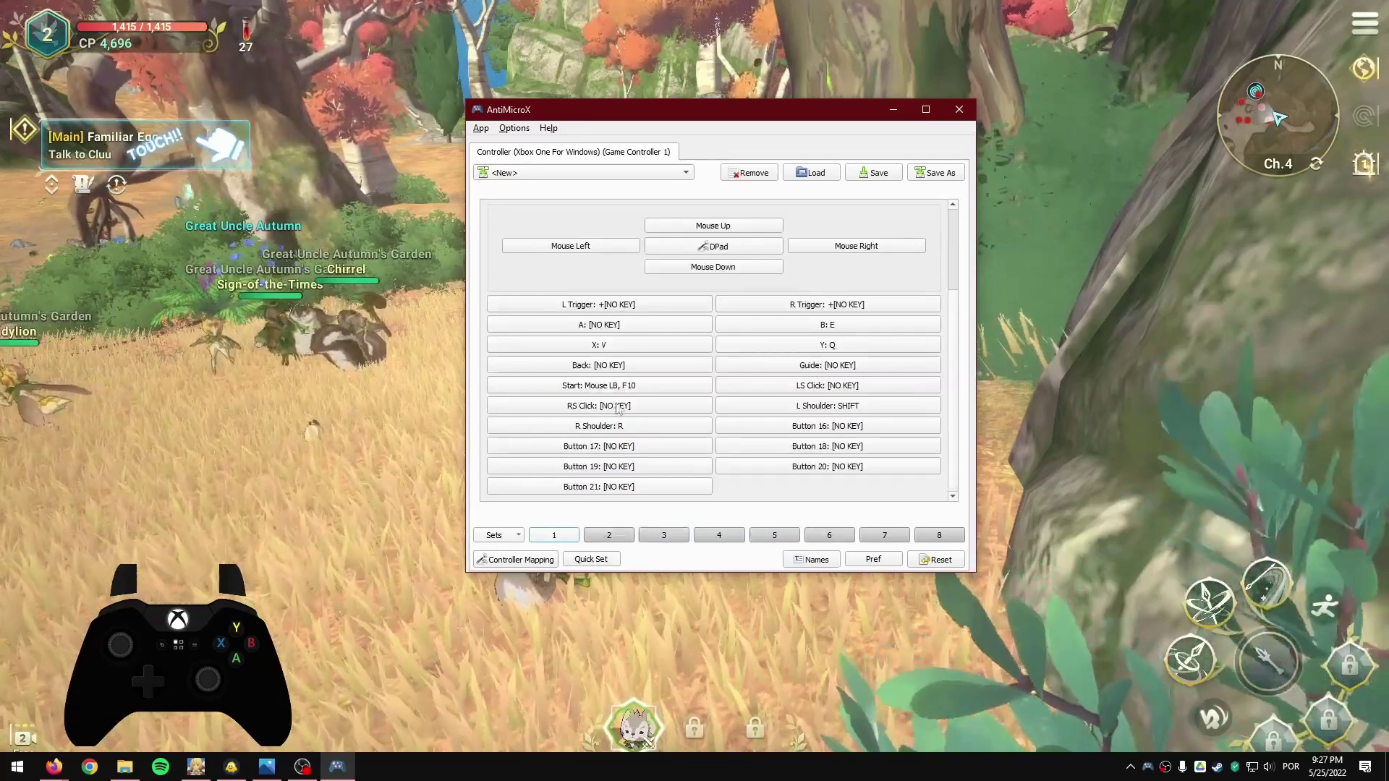
click(642, 174)
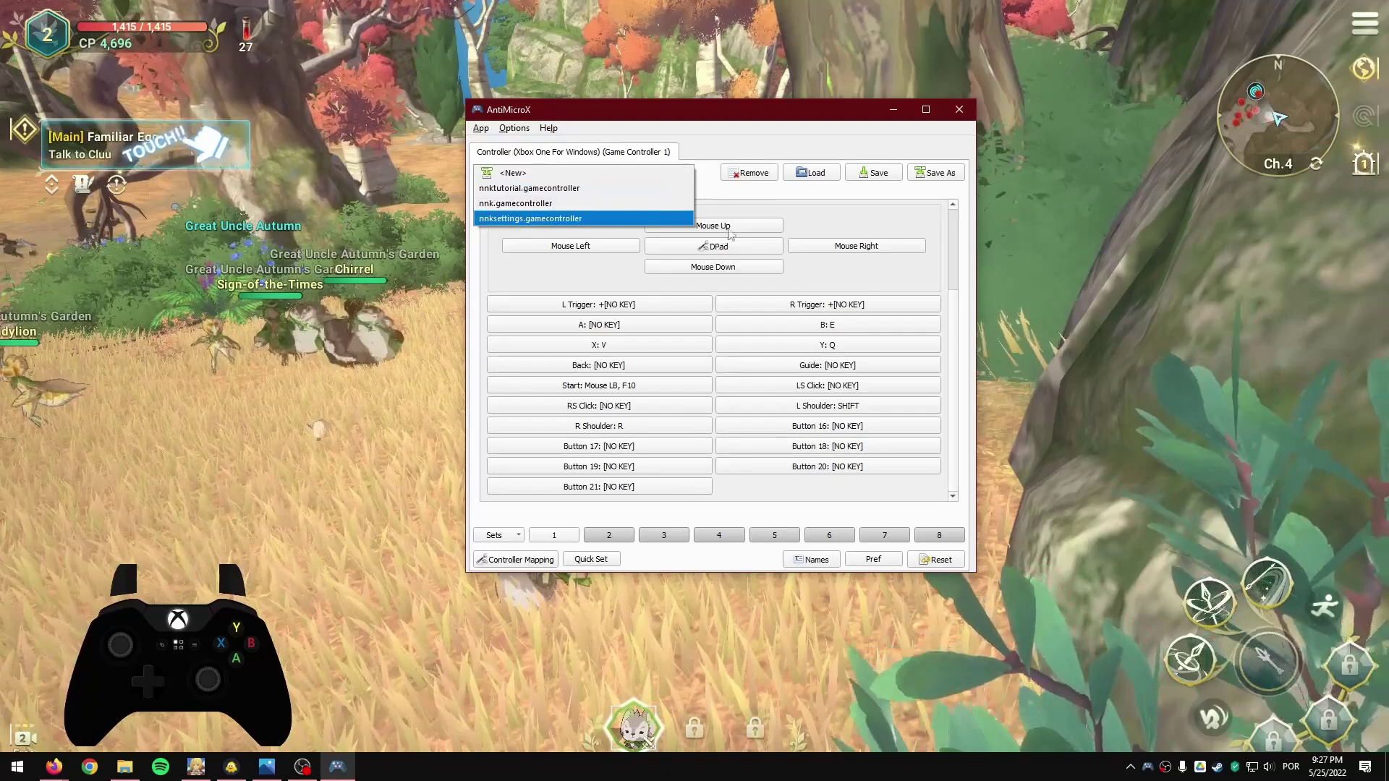
click(532, 174)
click(532, 174)
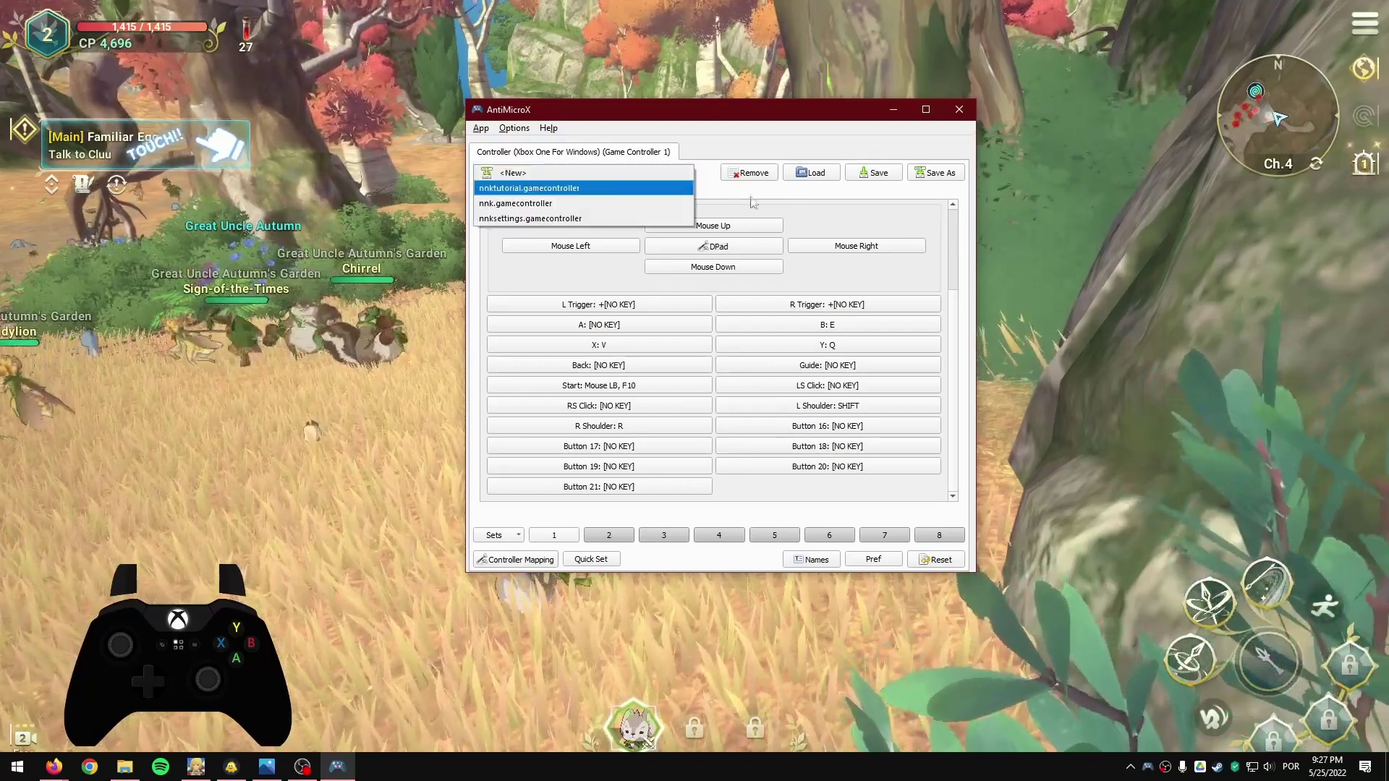
click(563, 178)
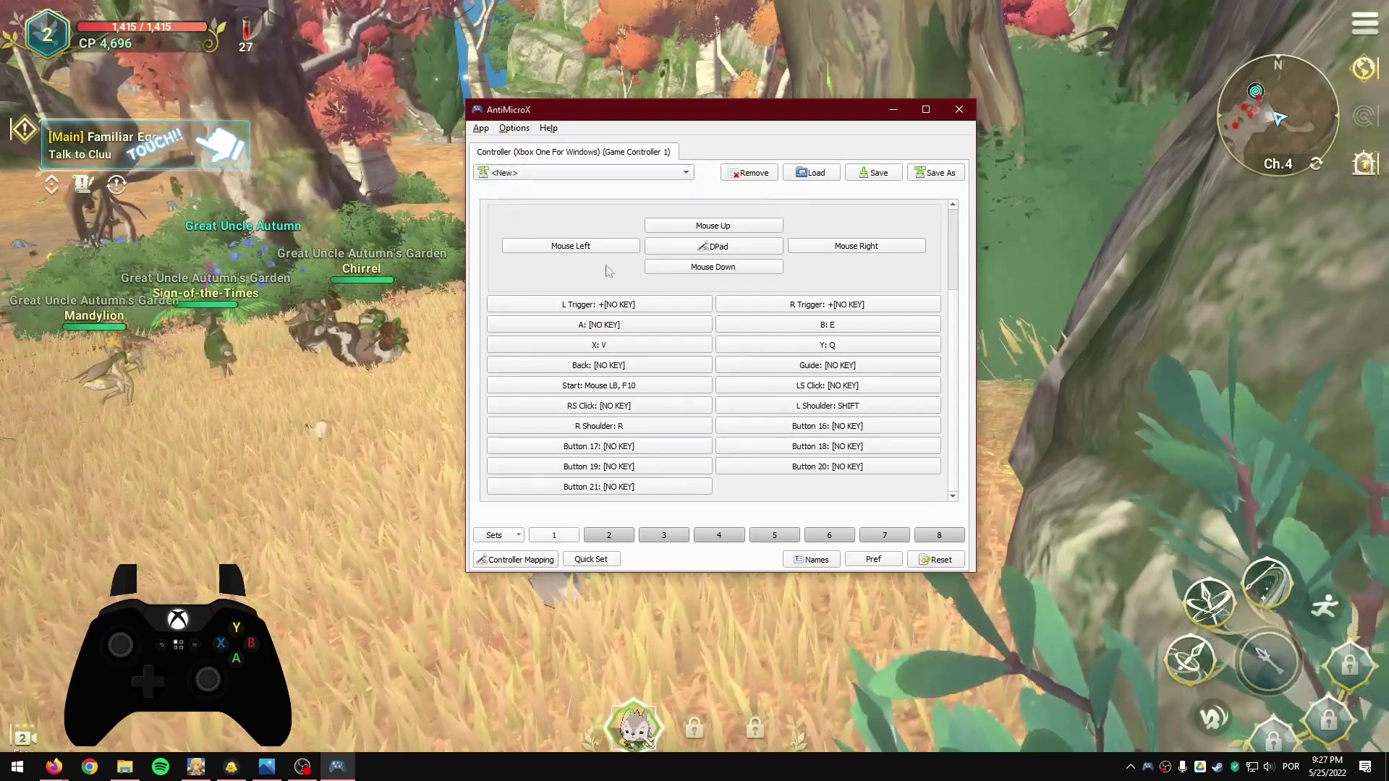
click(574, 172)
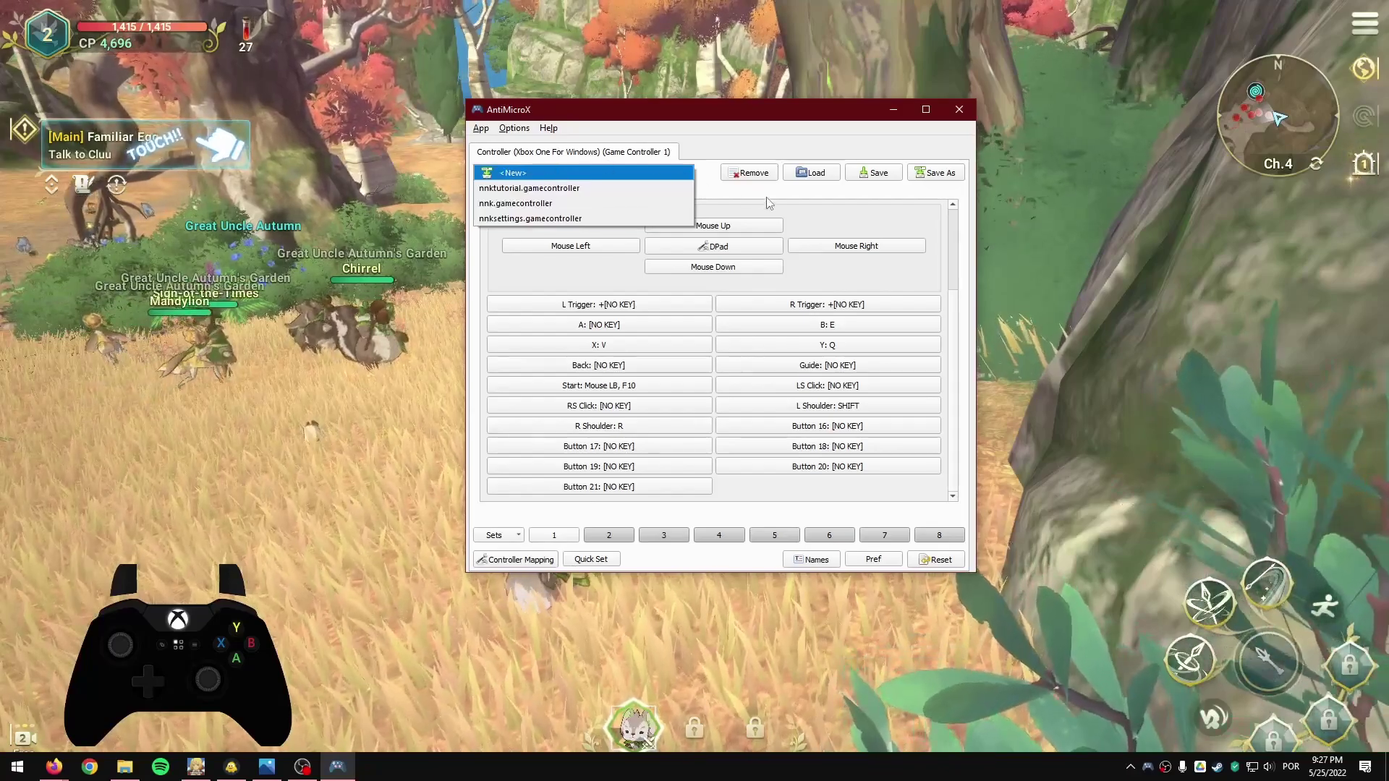
click(768, 202)
click(608, 535)
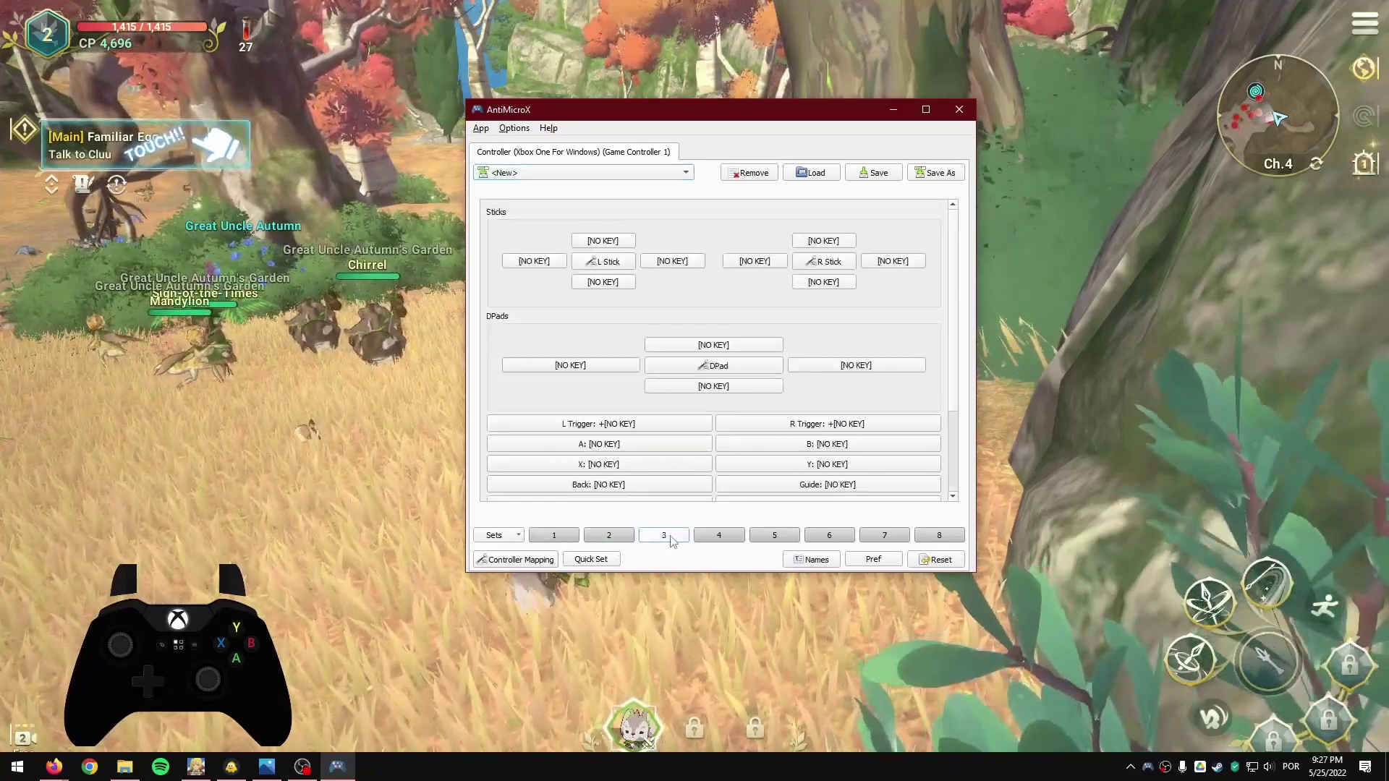
click(554, 536)
scroll(598, 492, down, 3)
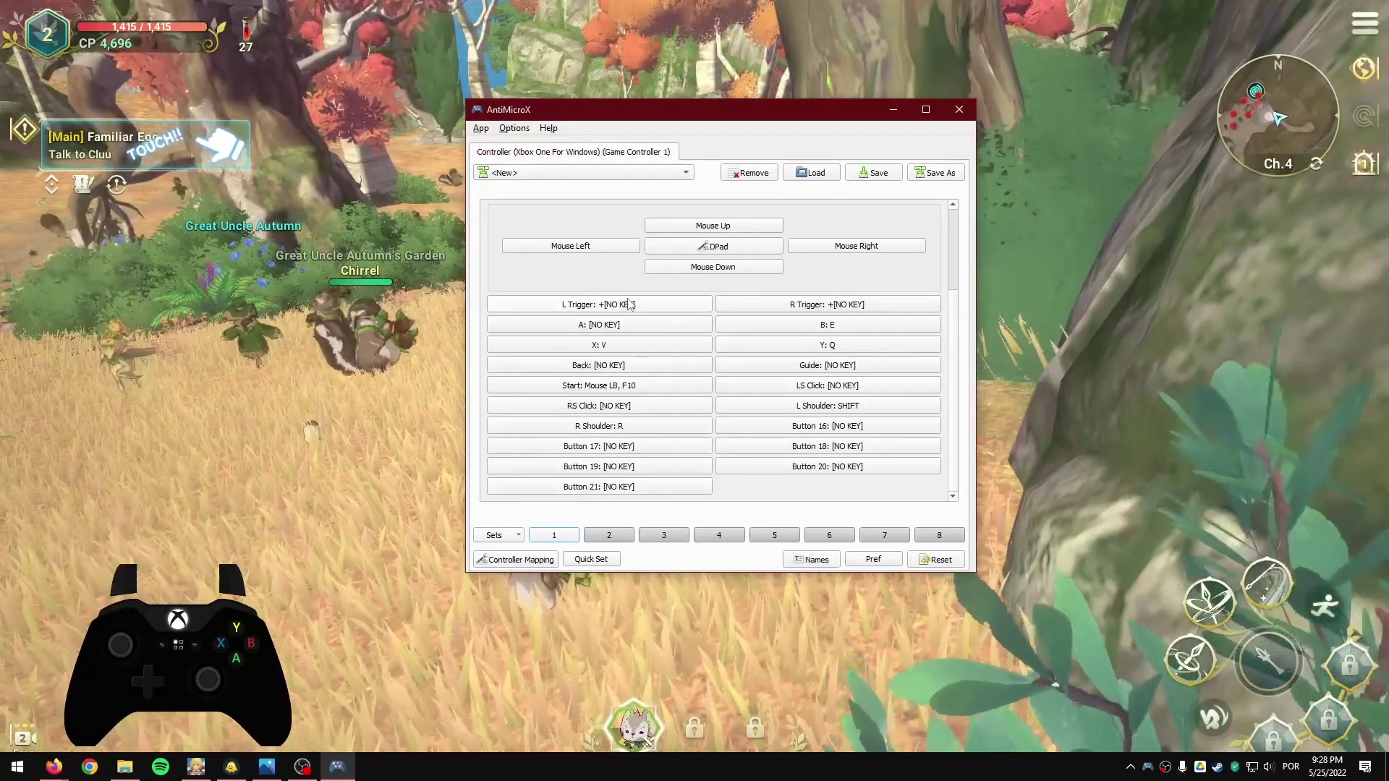
click(606, 537)
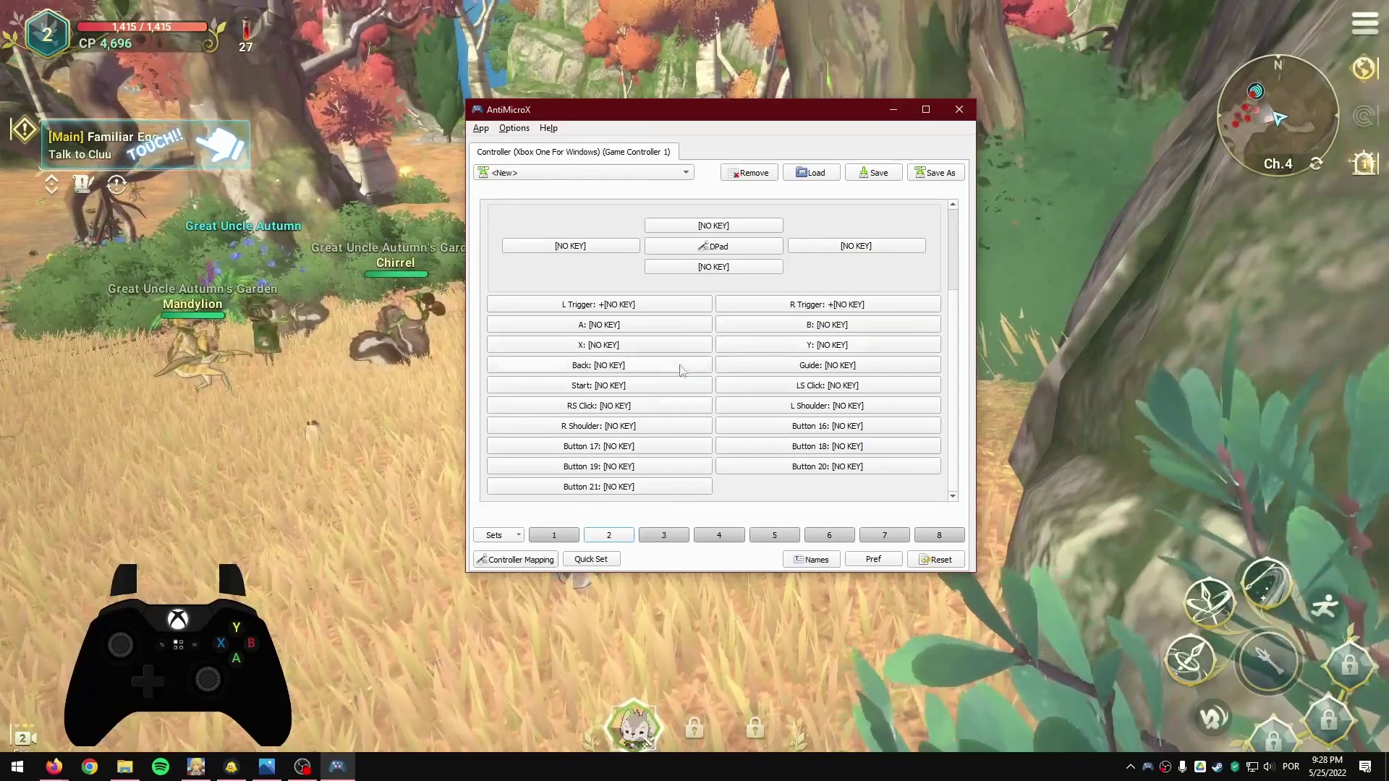
click(574, 539)
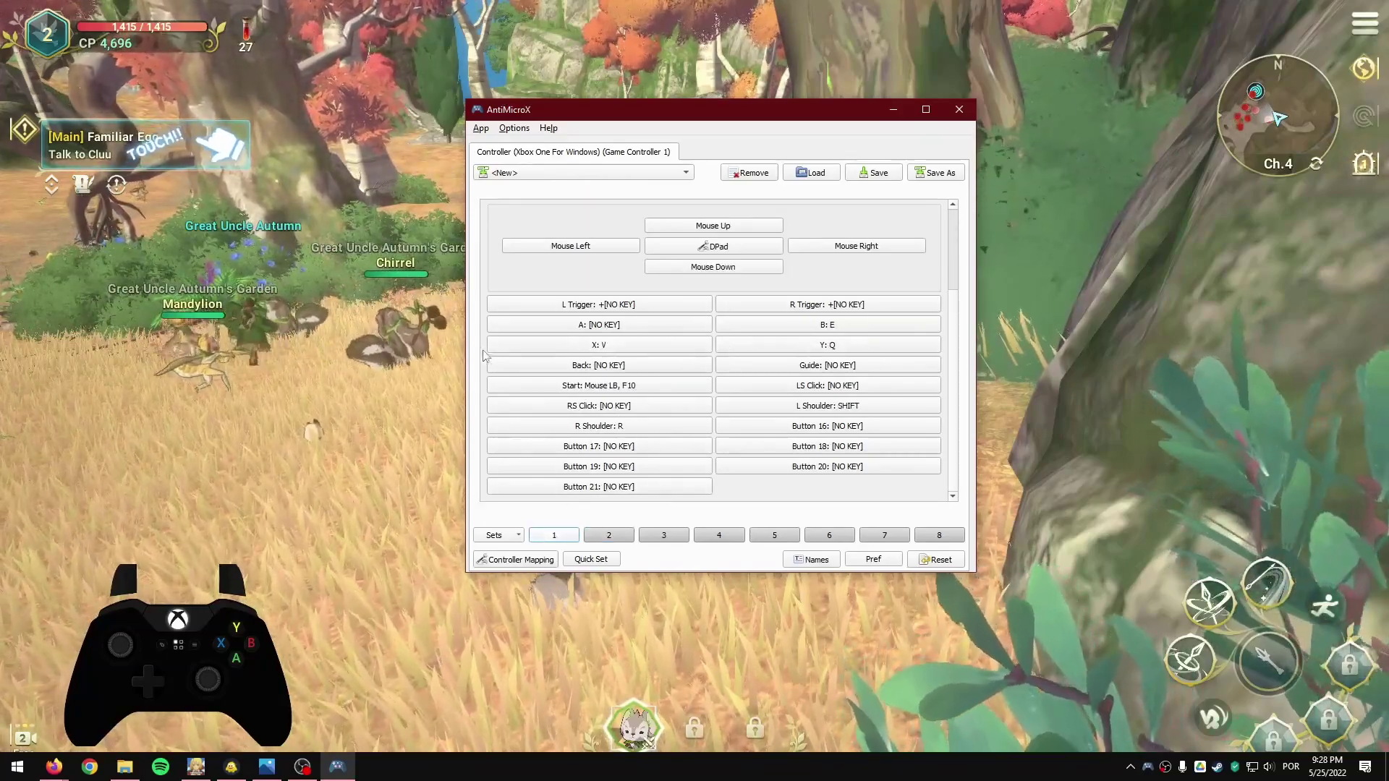
Assign the left Ctrl key to the left trigger's positive half throttle in set 1
click(603, 307)
click(888, 202)
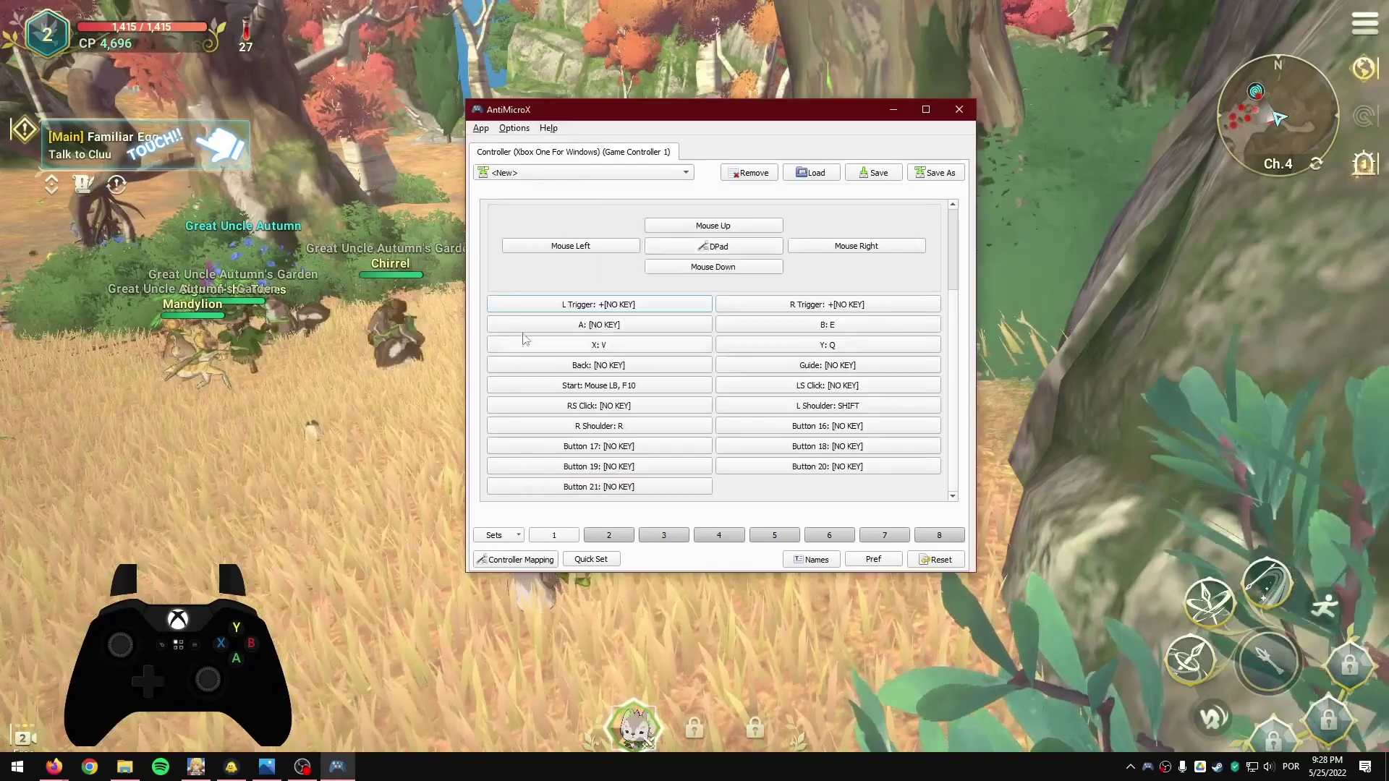
click(637, 304)
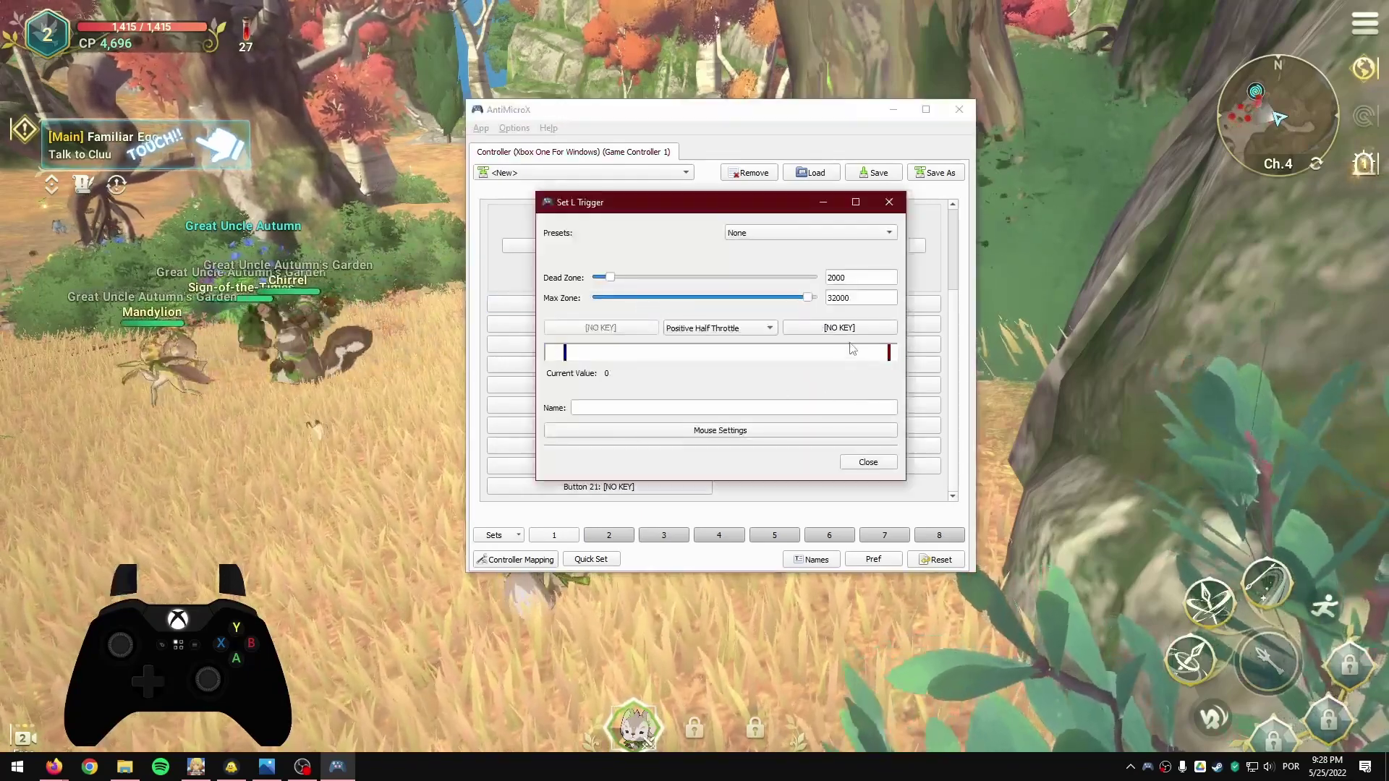
click(832, 324)
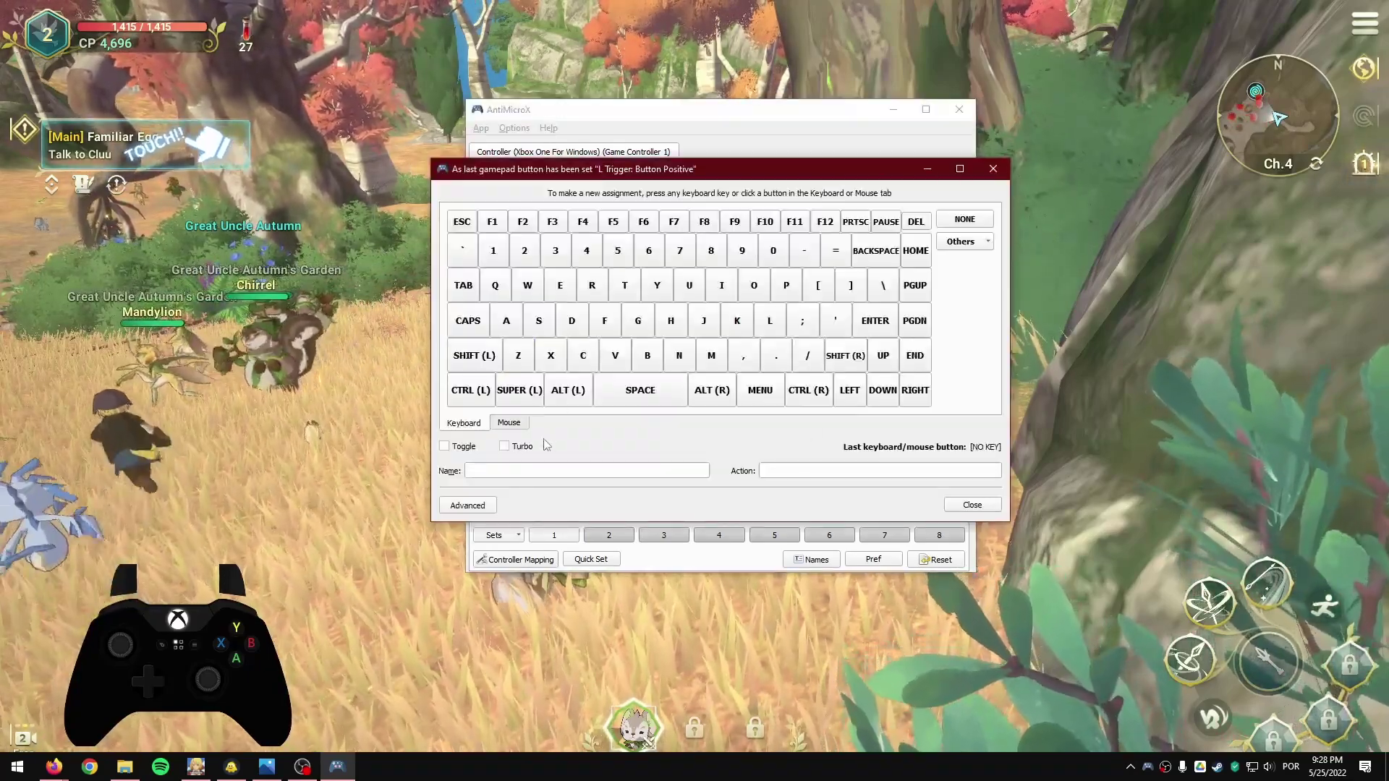
click(992, 171)
click(839, 328)
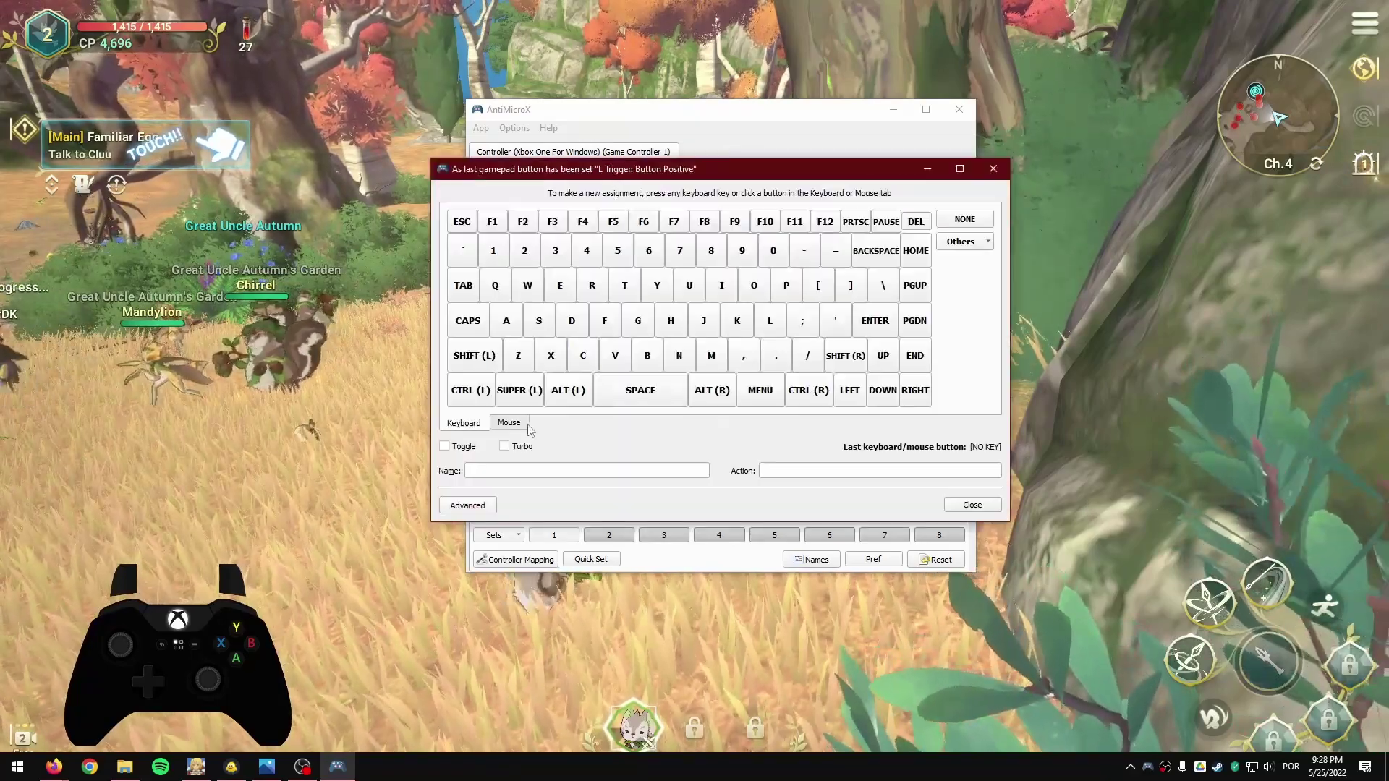
click(471, 394)
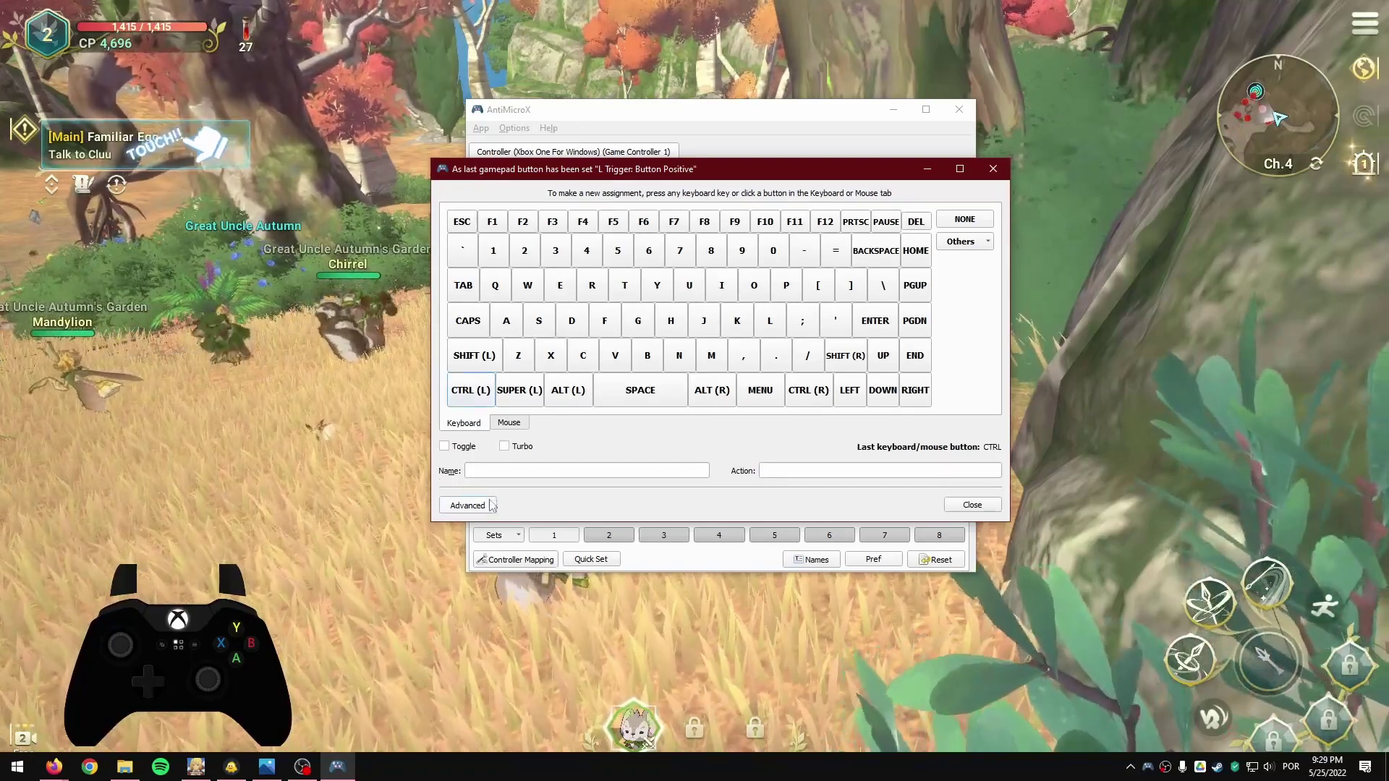
Set the left trigger's positive half throttle in set 1 to Select Set 2 While Held
click(467, 505)
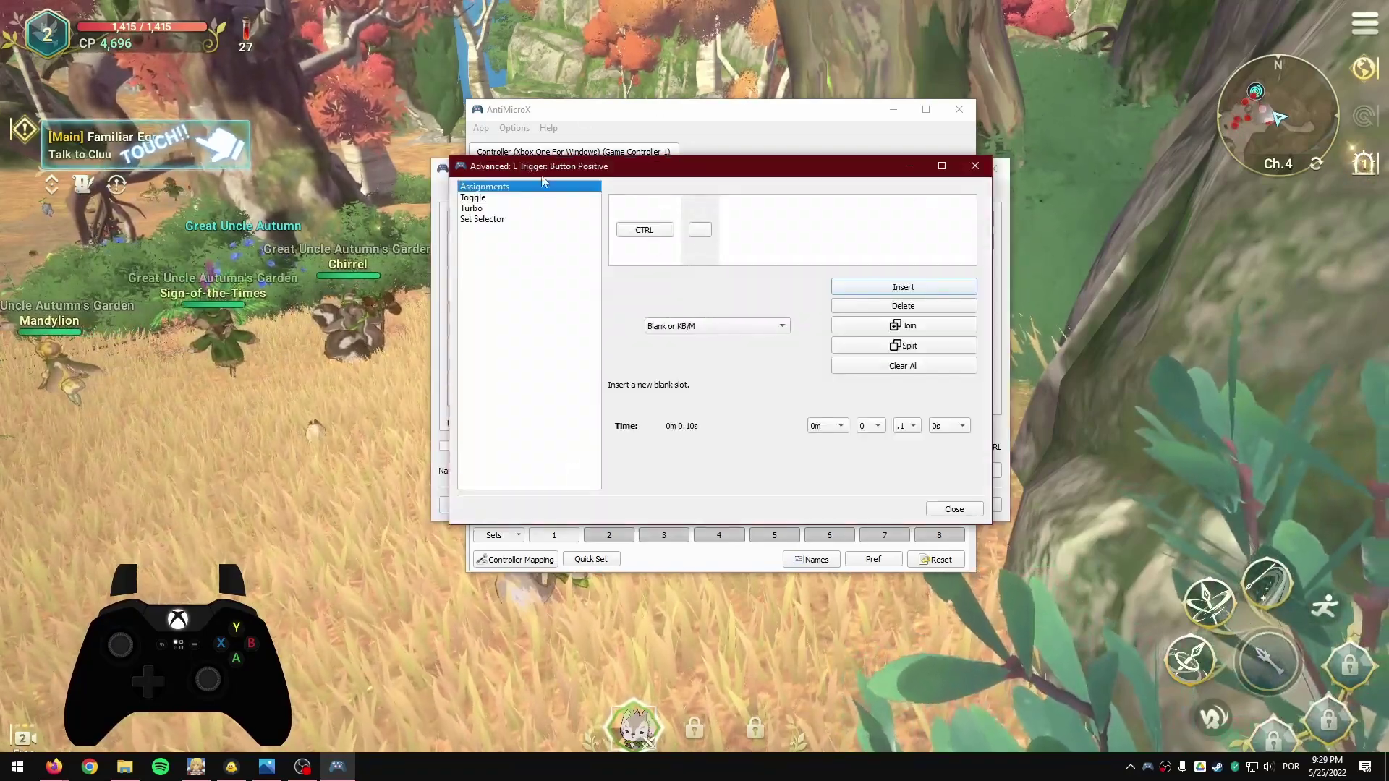
click(496, 220)
click(638, 236)
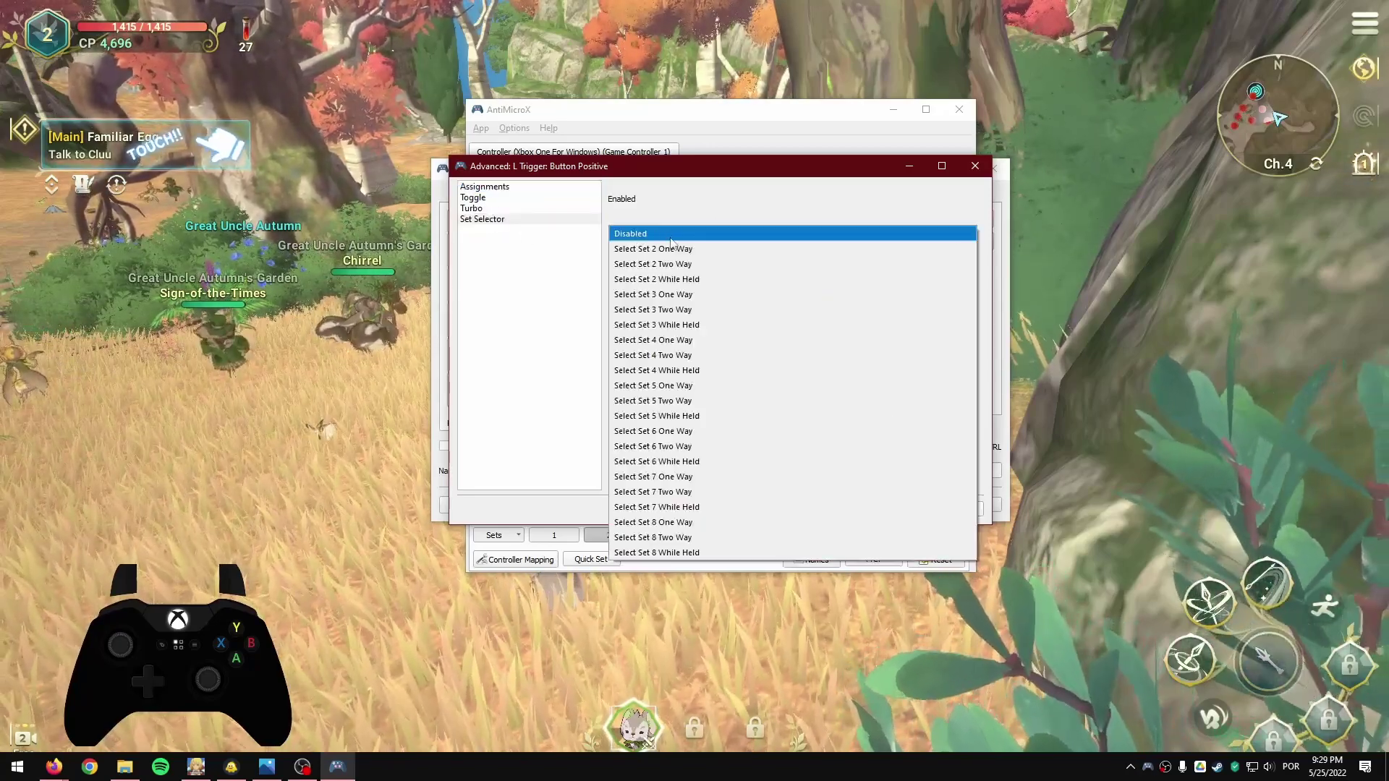
click(649, 281)
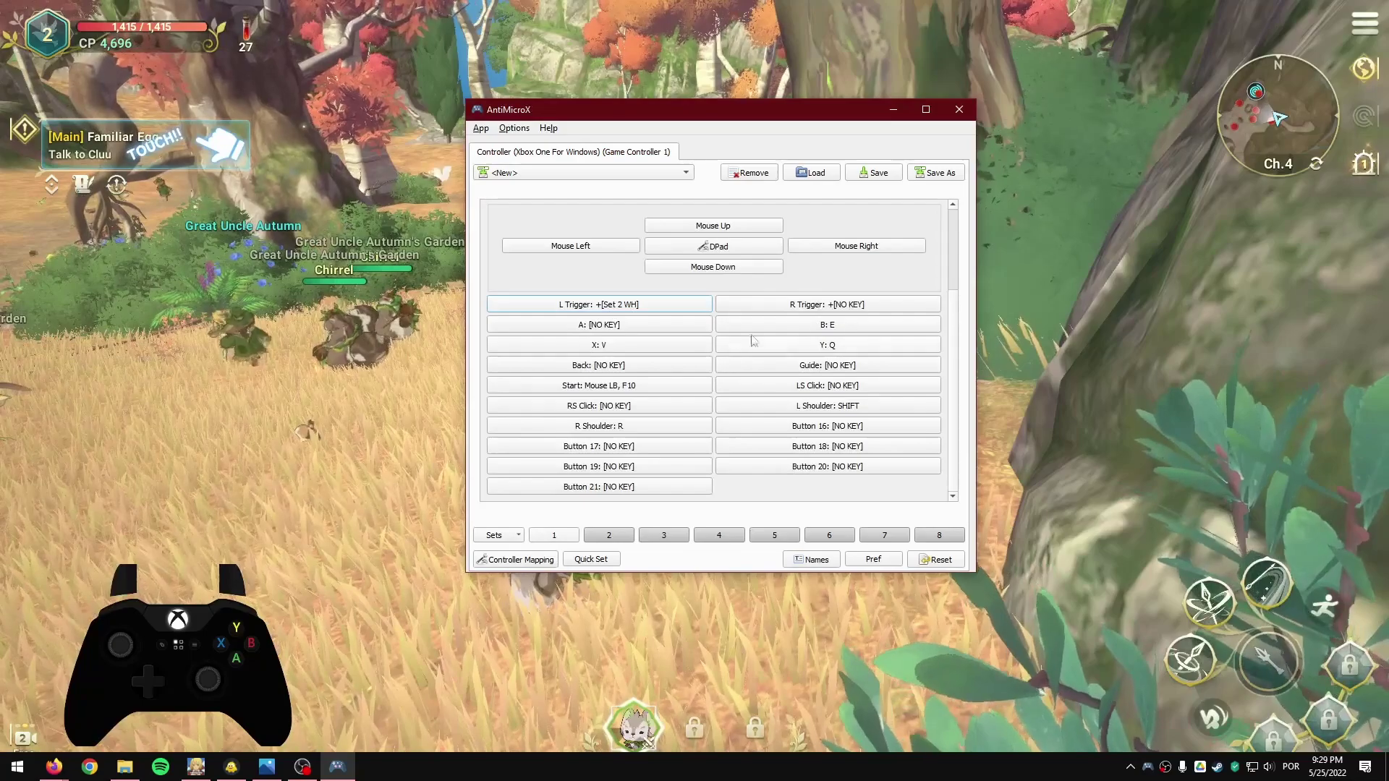
Assign the left Alt key to the right trigger's positive half throttle in set 1 and make it Select Set 2 While Held
click(772, 310)
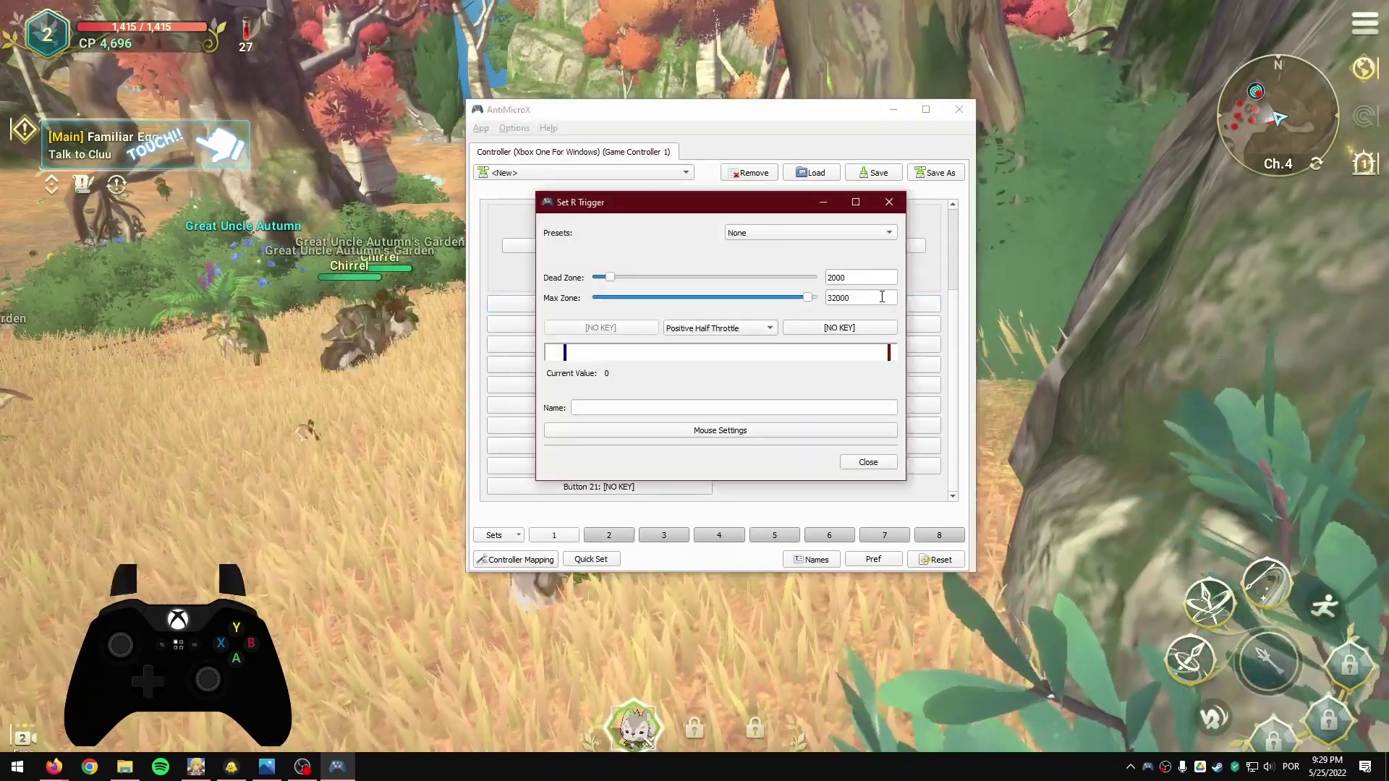
click(864, 328)
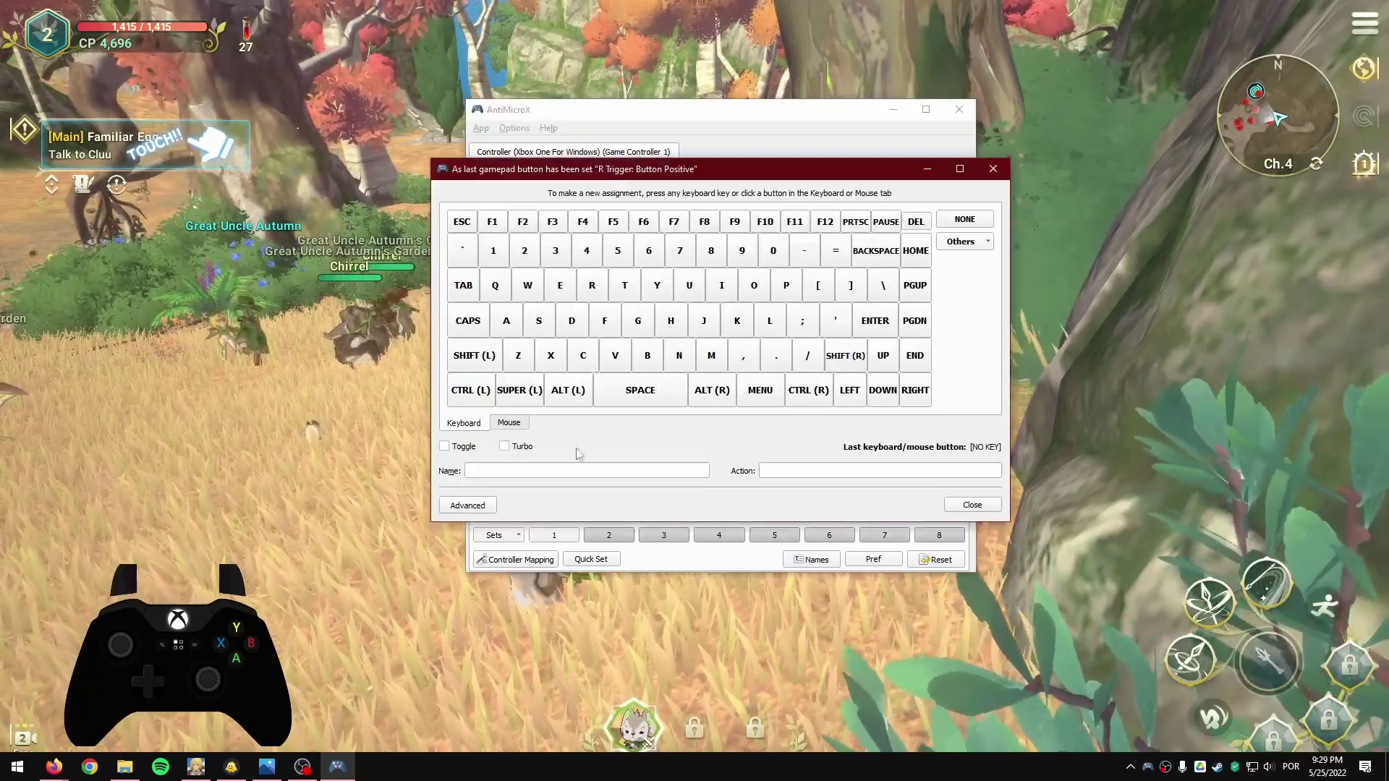
click(549, 391)
click(487, 508)
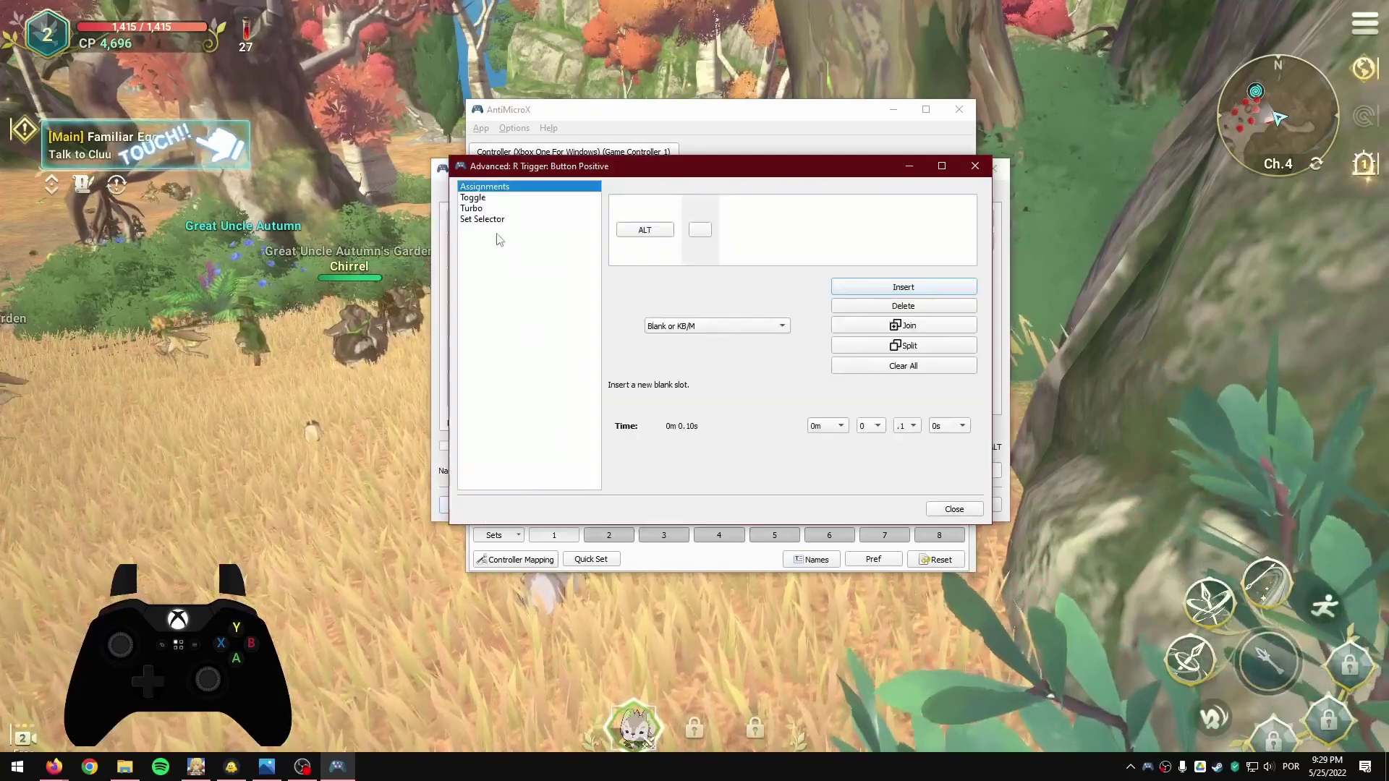
click(482, 218)
click(660, 233)
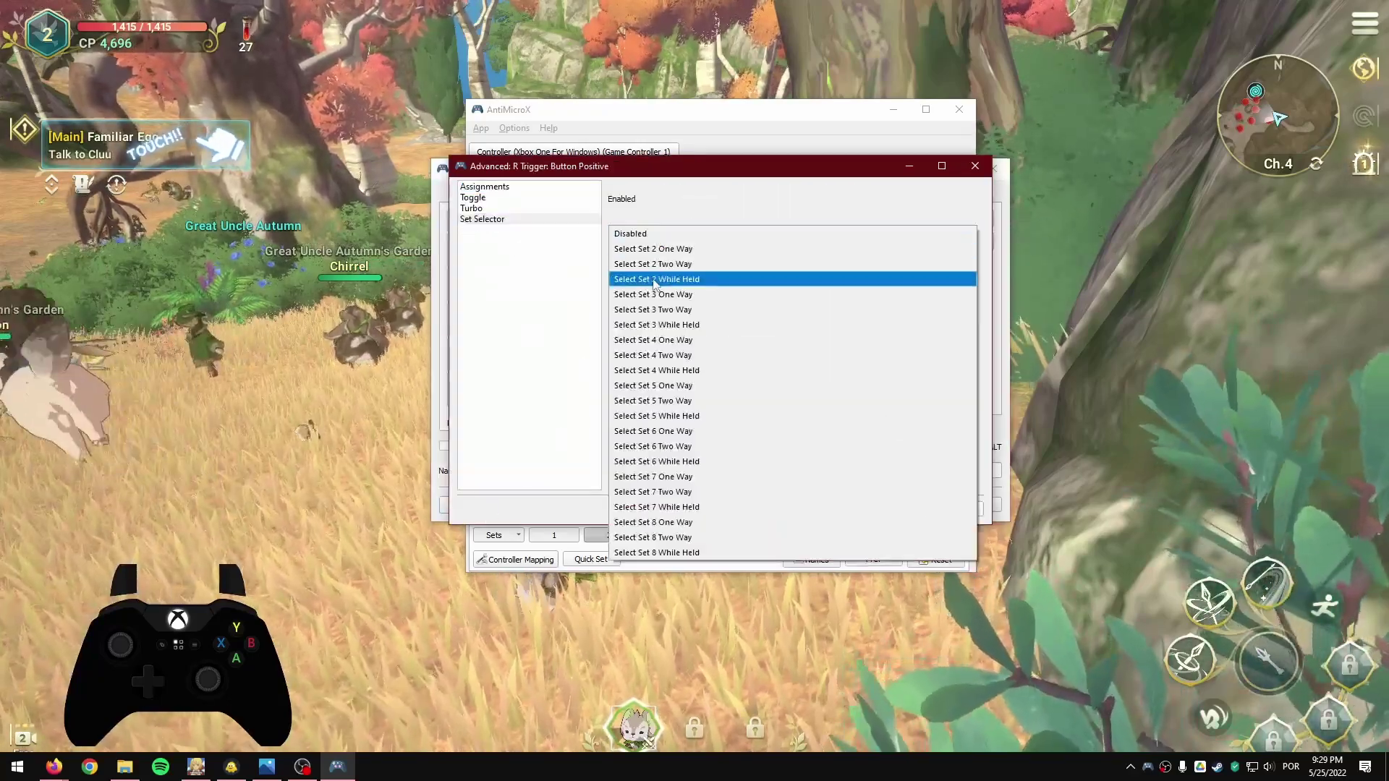
click(657, 281)
click(950, 509)
click(971, 505)
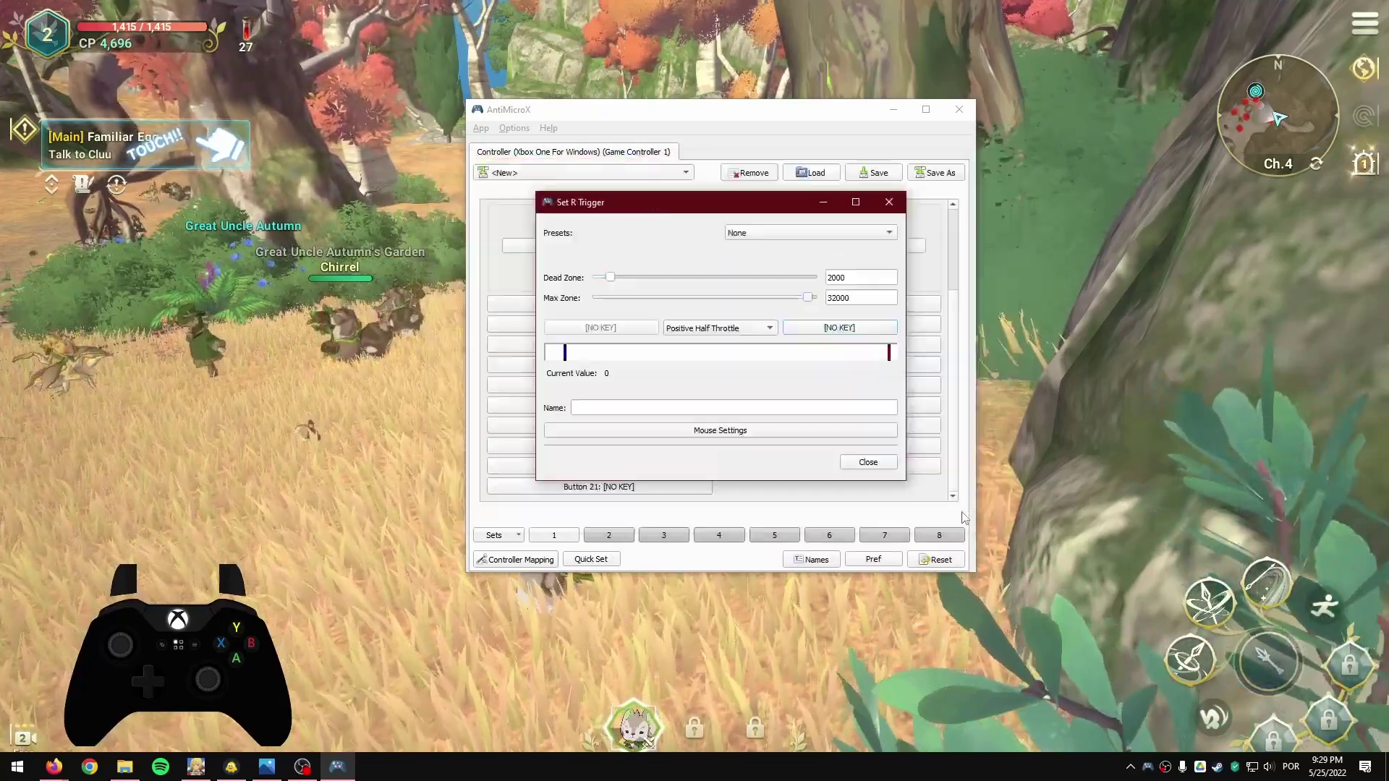
click(865, 462)
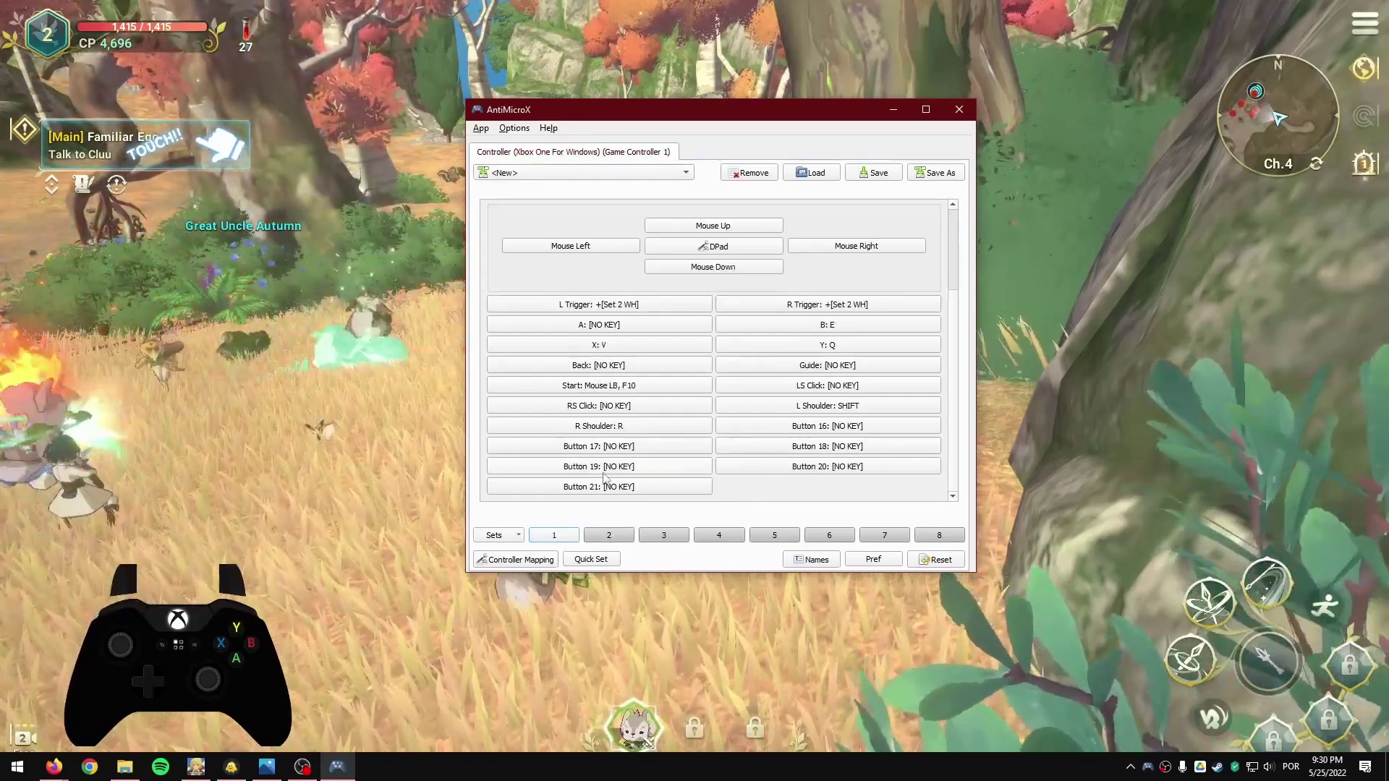
Examine the stick, D-pad, trigger and button assignments of set 2, checking the switch between sets 1 and 2 with the left trigger
click(600, 536)
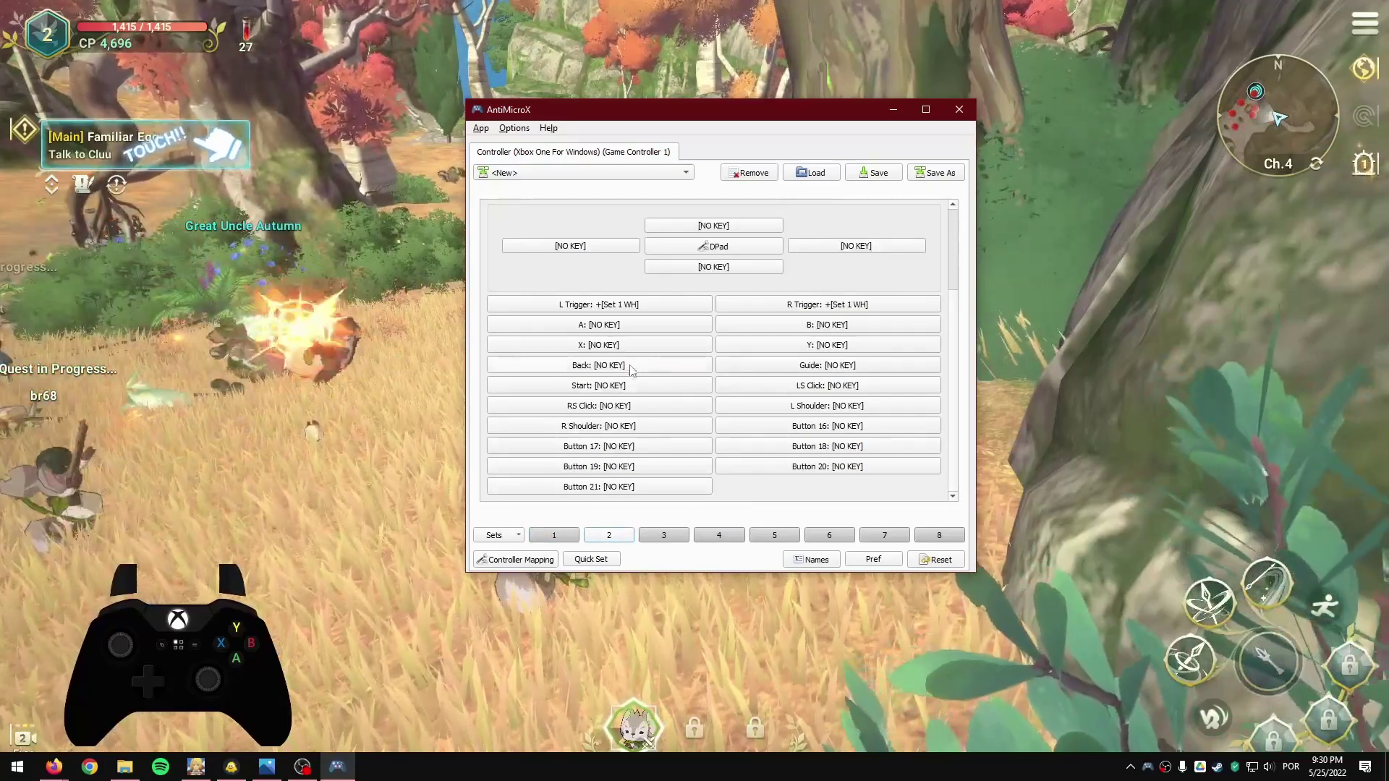
scroll(562, 418, up, 3)
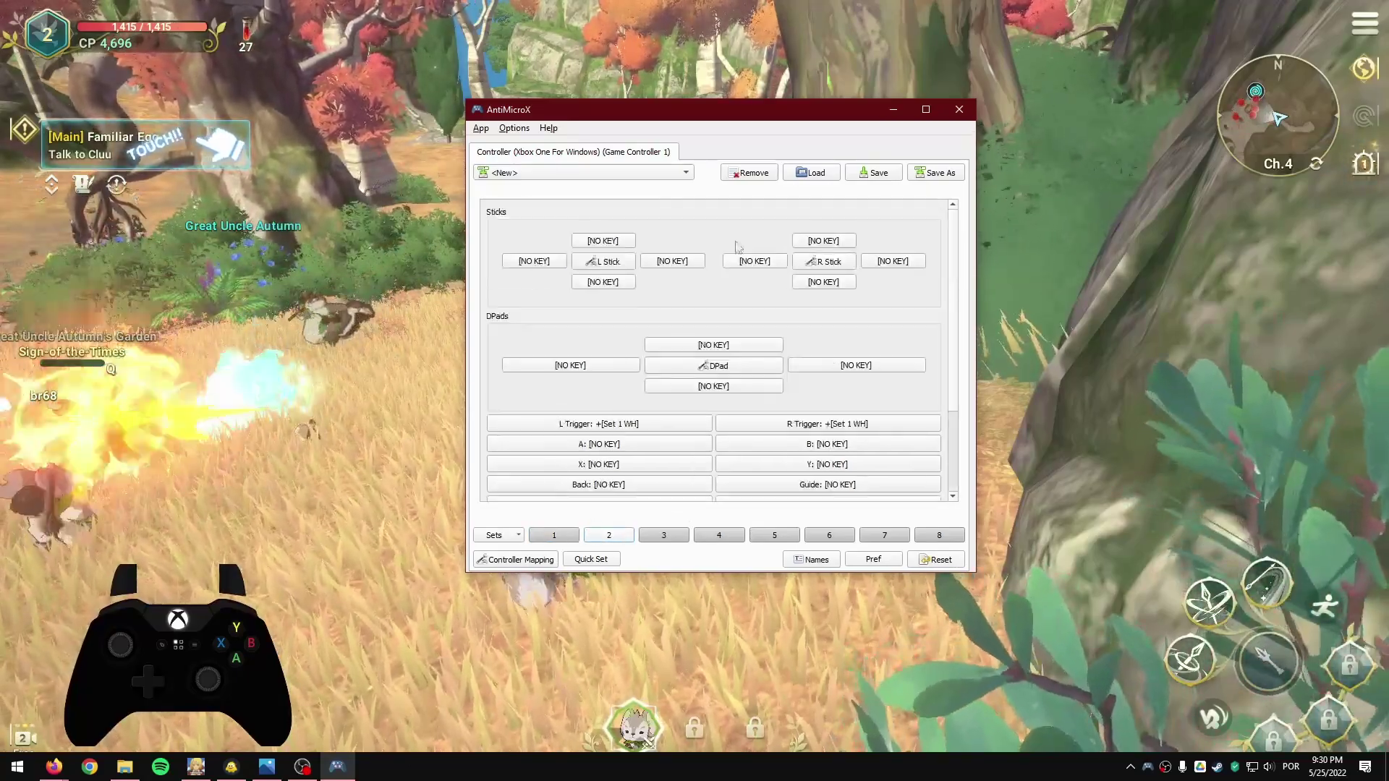
scroll(679, 212, down, 3)
scroll(558, 364, up, 3)
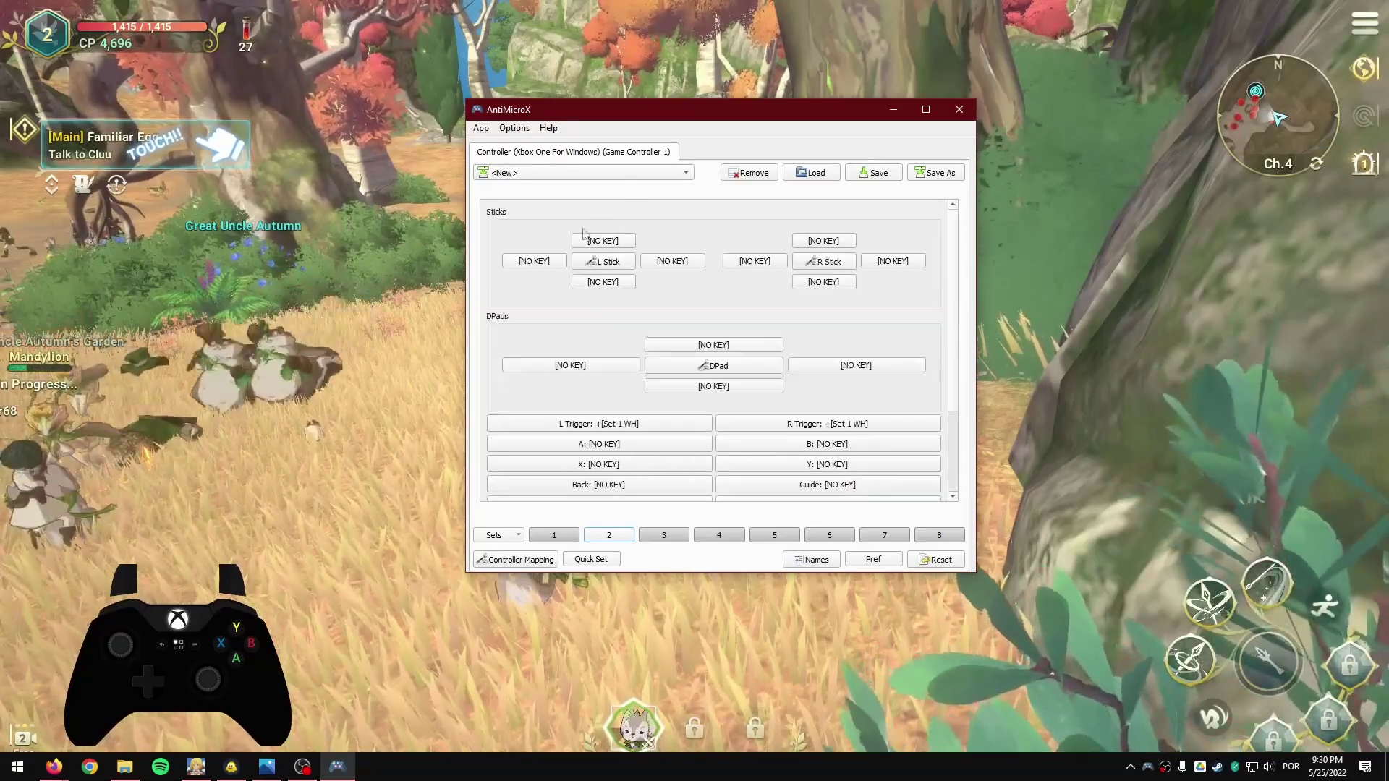
scroll(890, 360, down, 3)
scroll(543, 347, up, 3)
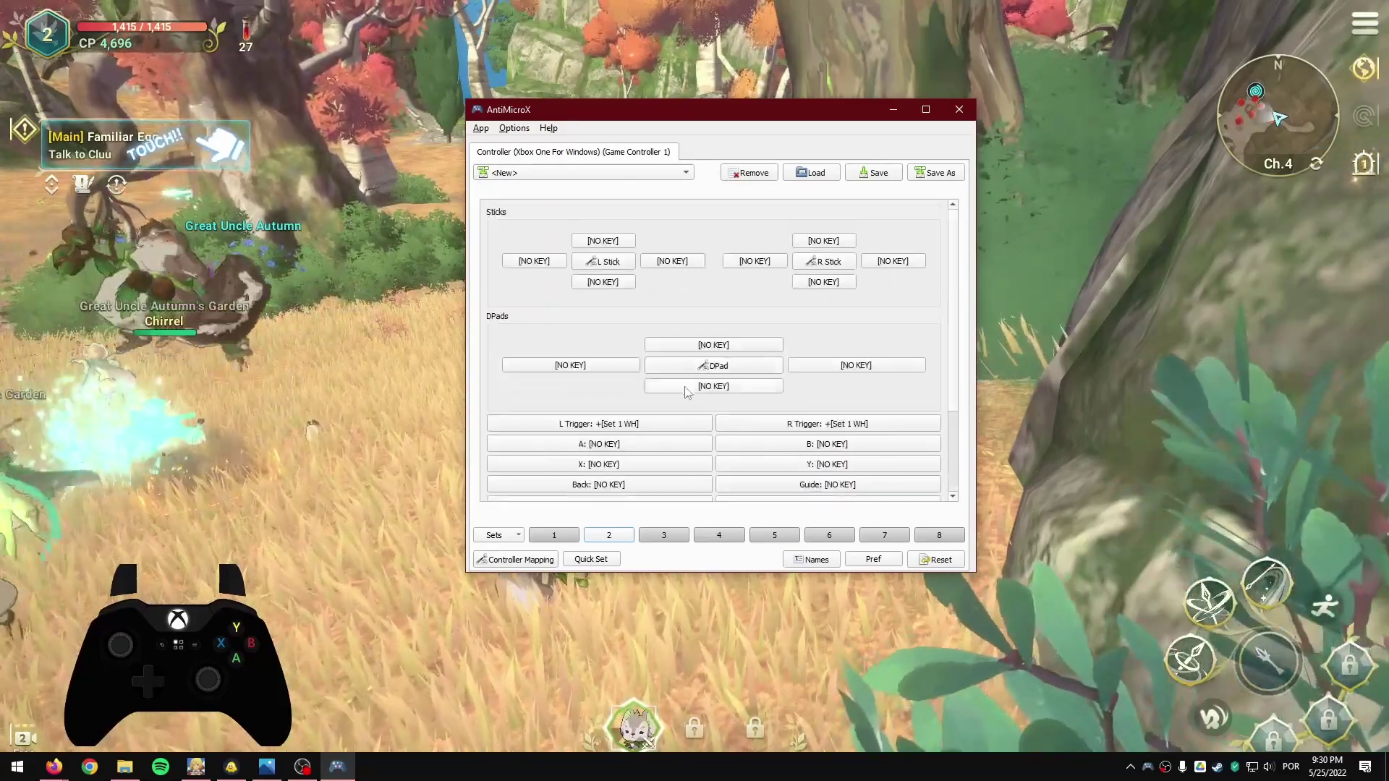
click(564, 535)
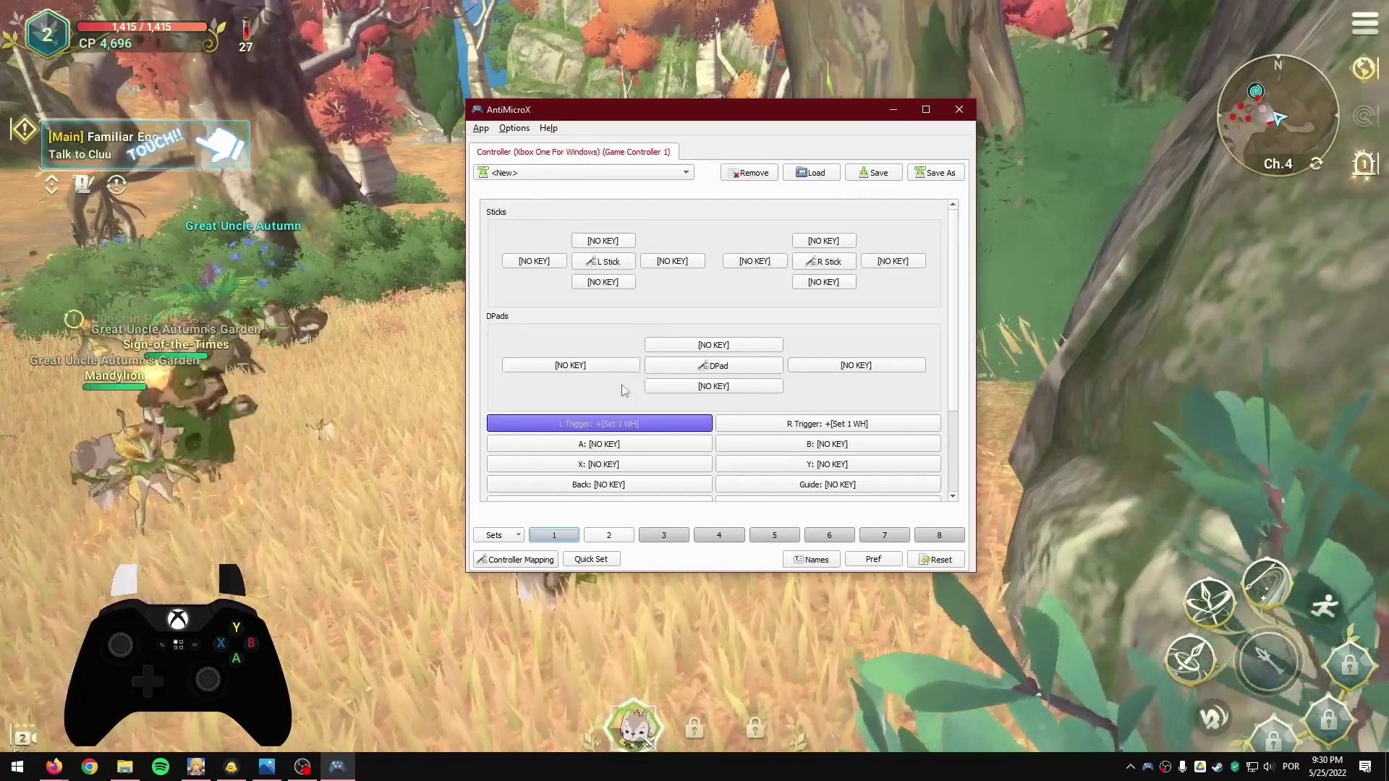
scroll(628, 383, down, 2)
scroll(735, 331, up, 2)
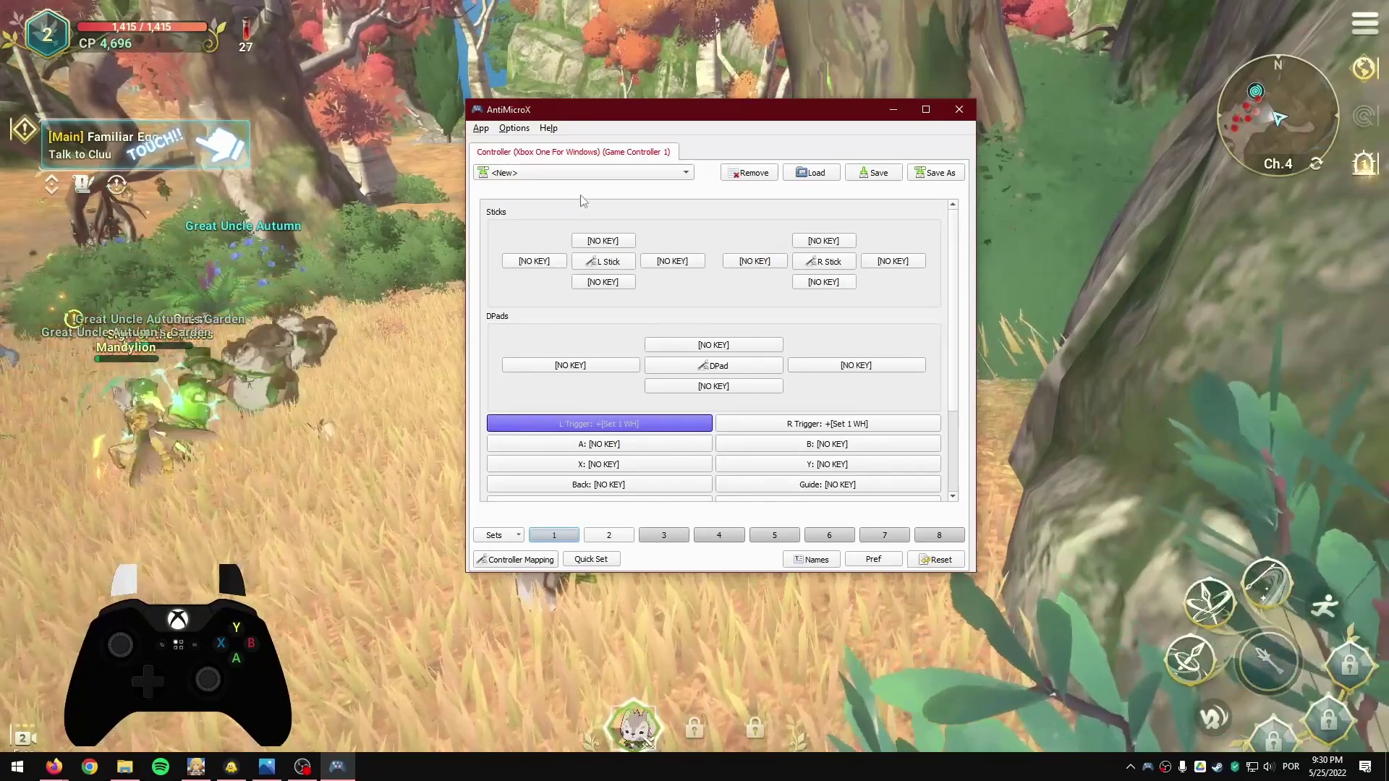
scroll(620, 371, down, 2)
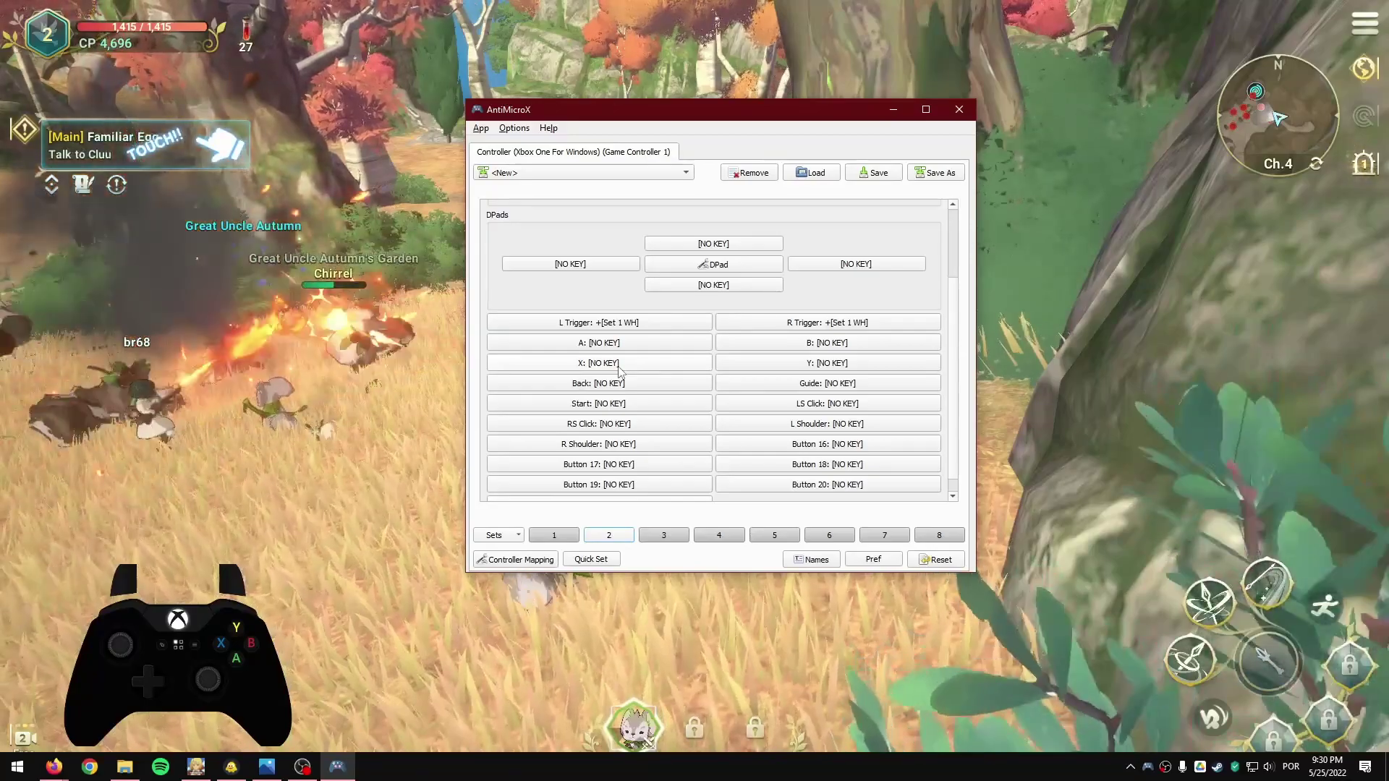
In set 2, map the X button to 1, Y to 2 and B to 3
click(619, 368)
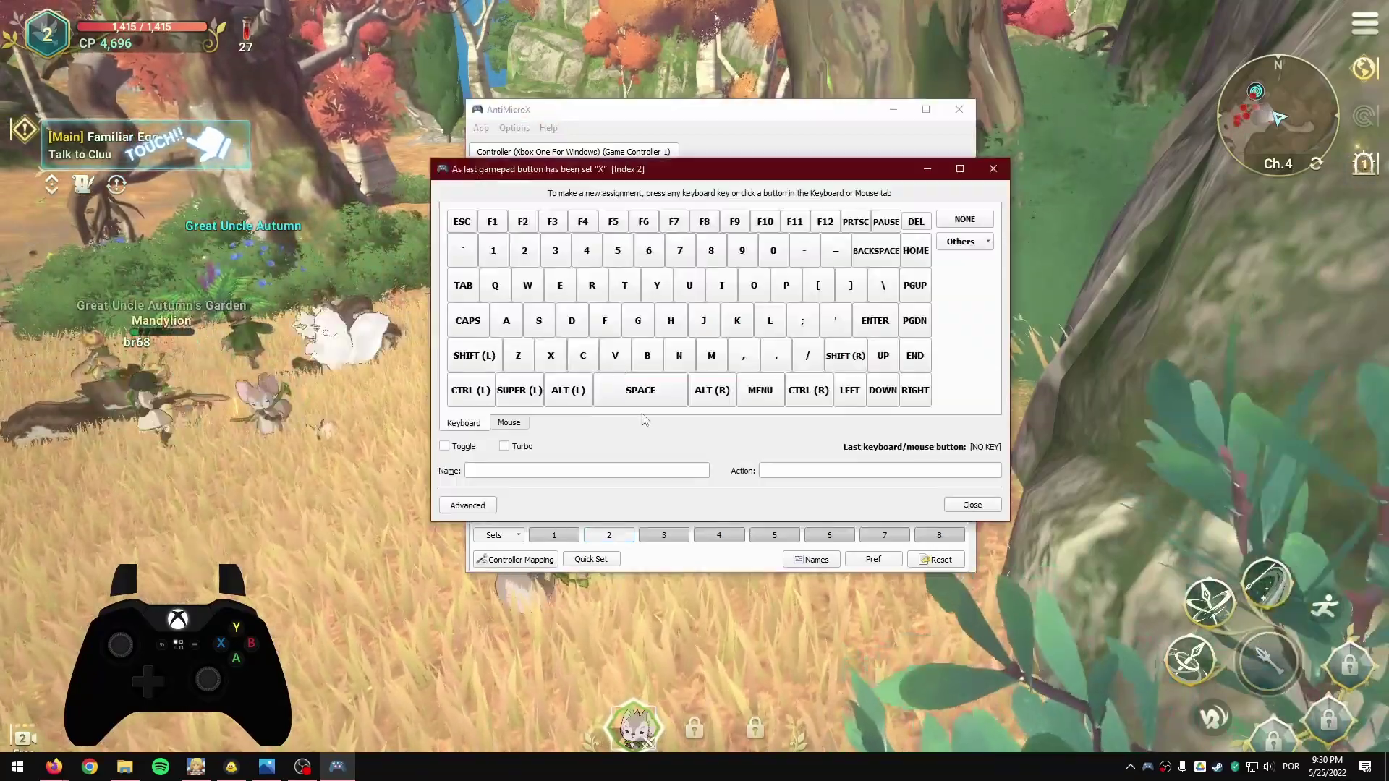
click(498, 261)
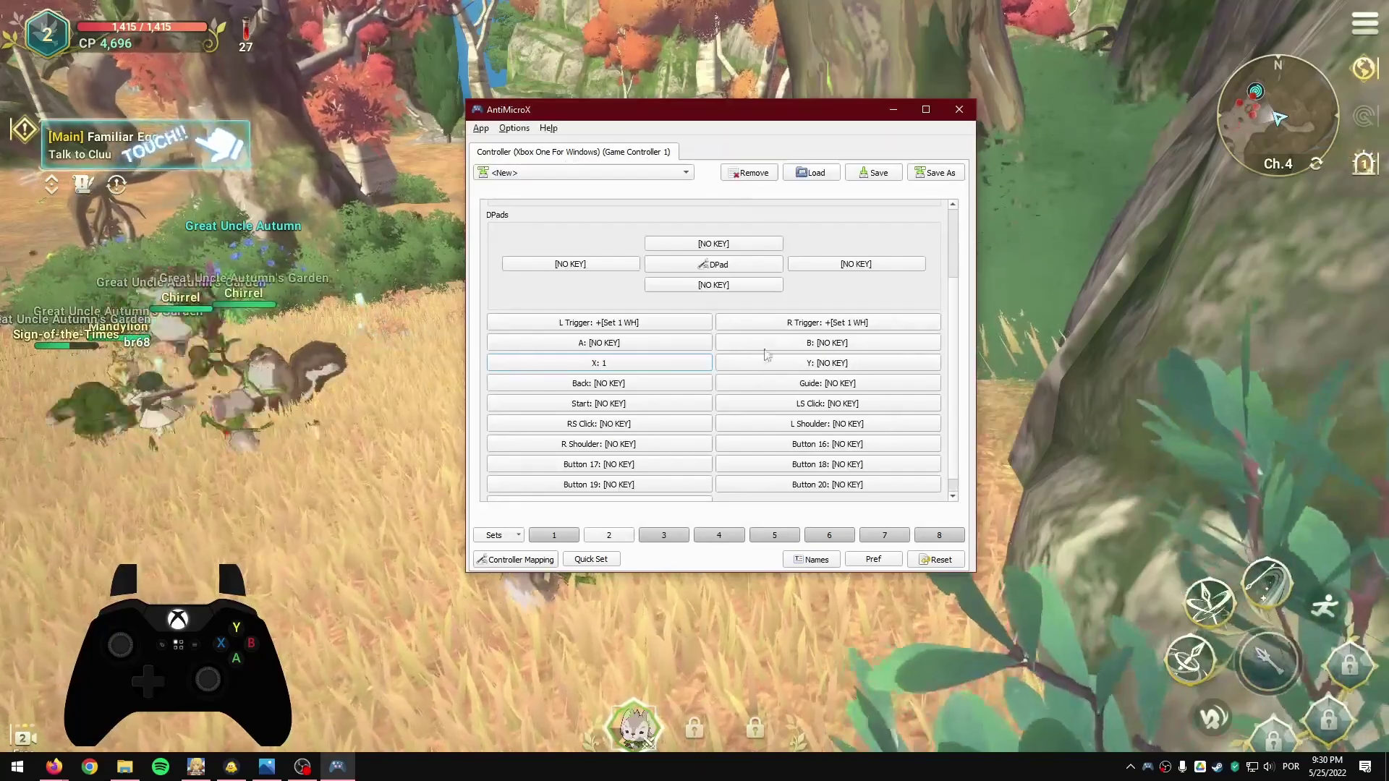
click(761, 363)
click(524, 257)
click(837, 346)
click(551, 259)
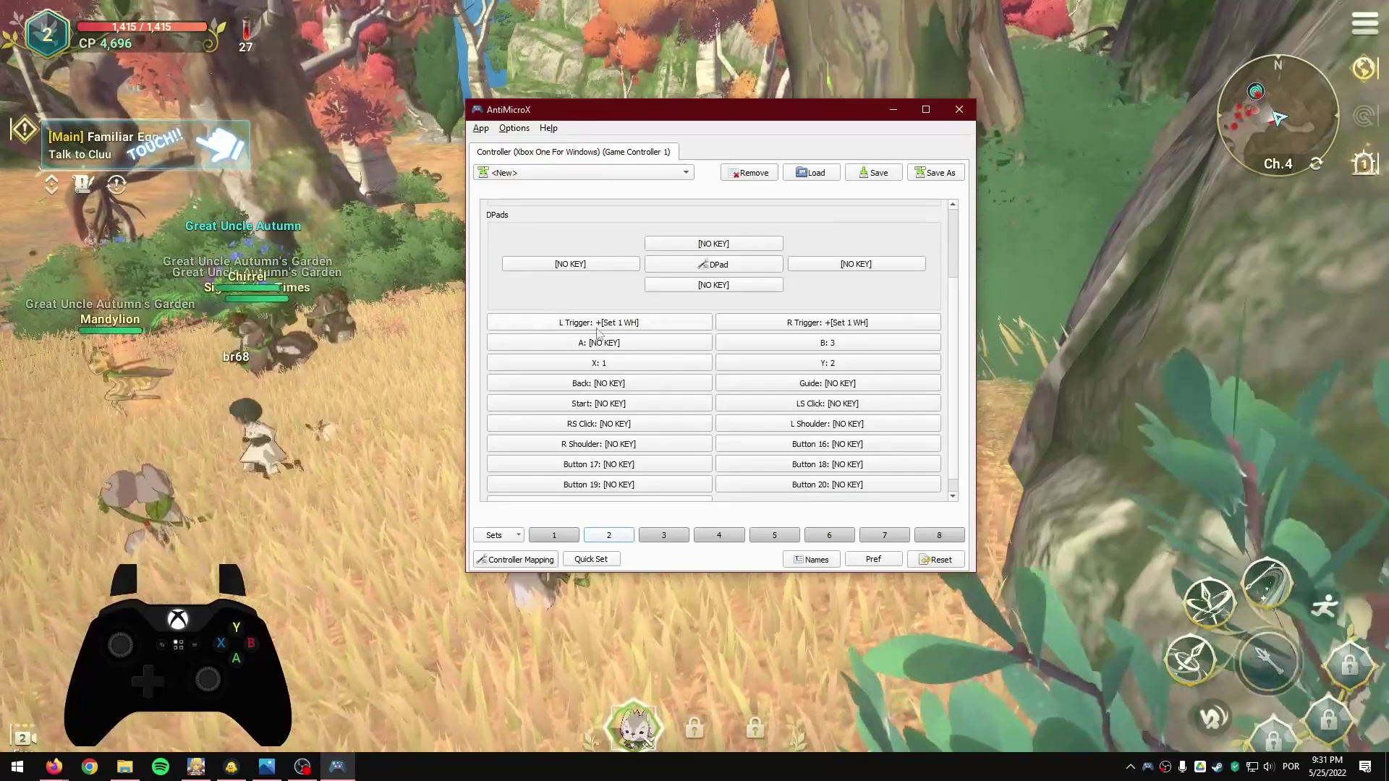
Assign the left Ctrl key to the left trigger's positive half throttle in set 2
click(572, 326)
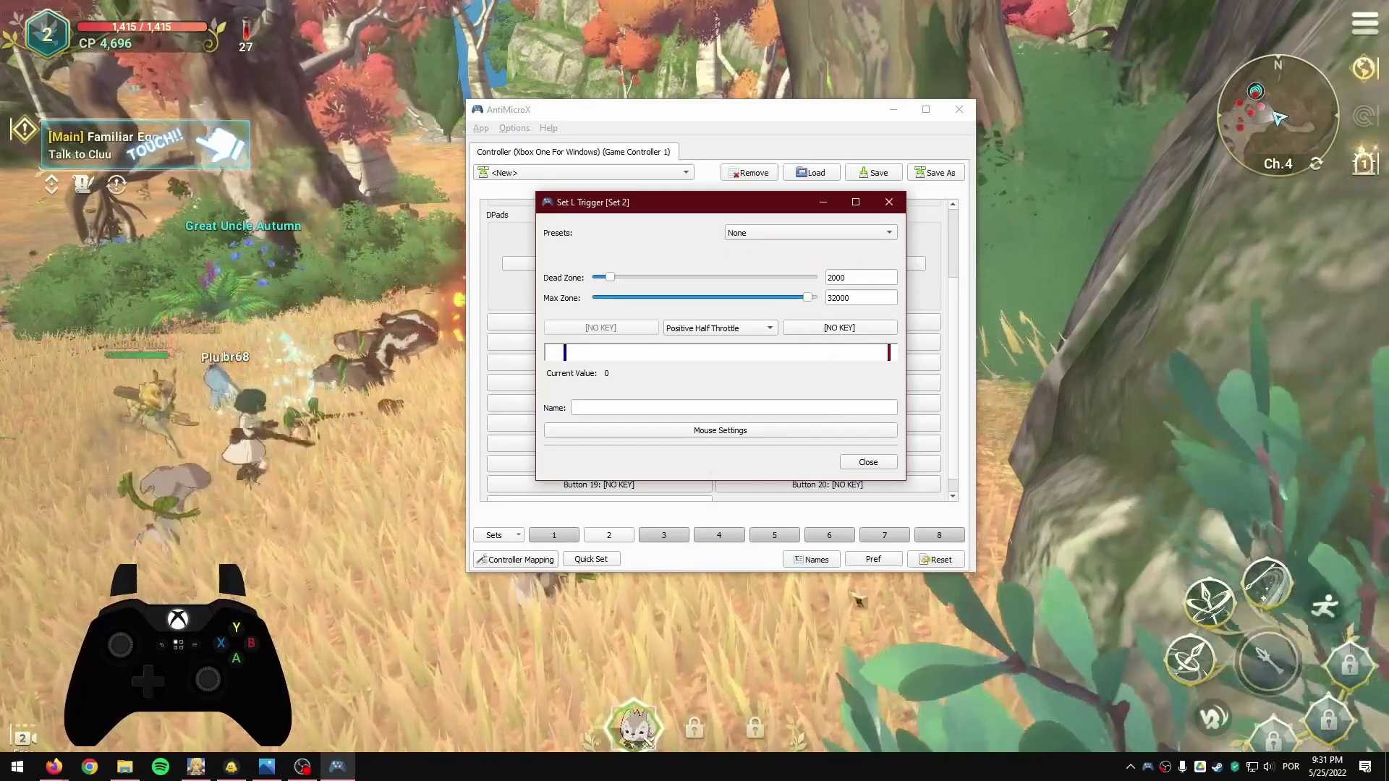
click(833, 331)
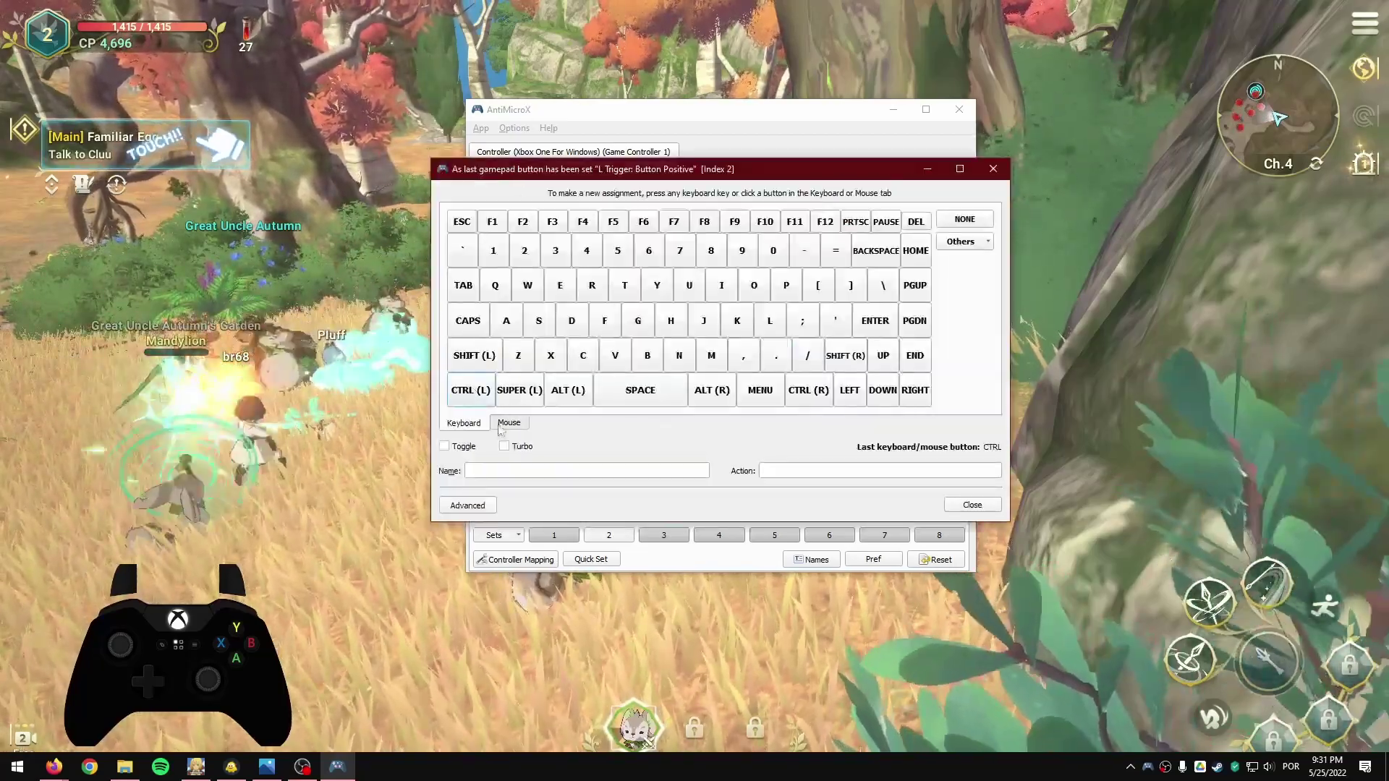
click(989, 510)
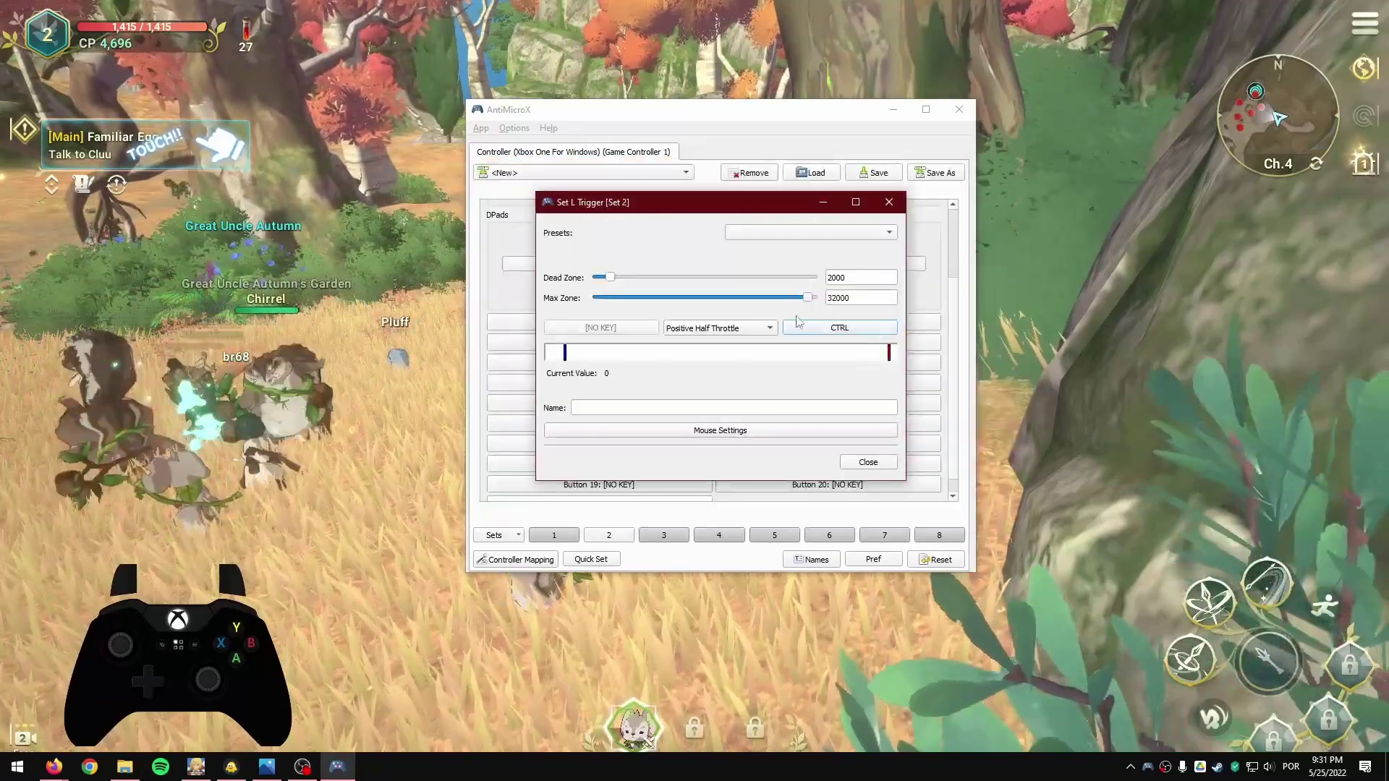
click(870, 463)
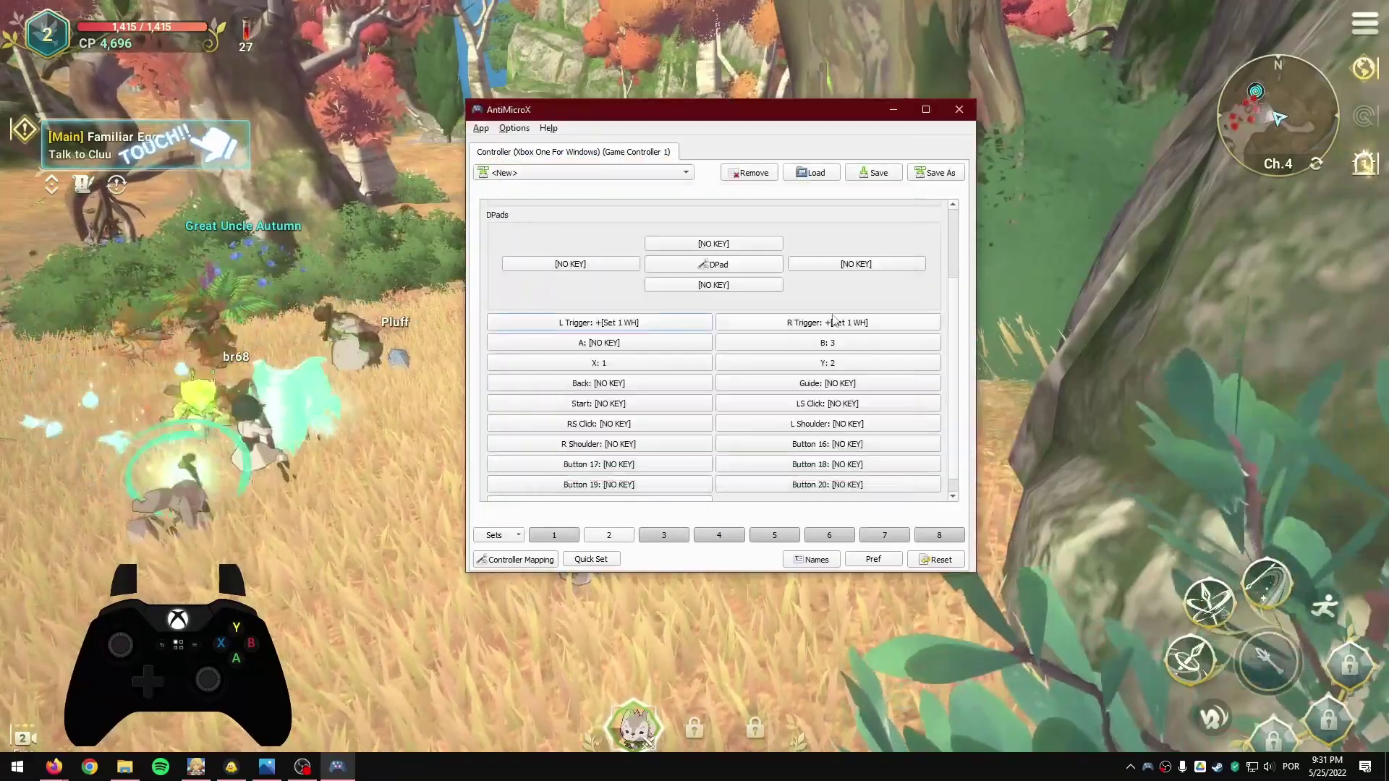
Assign the left Alt key to the right trigger's positive half throttle in set 2
click(864, 323)
click(866, 327)
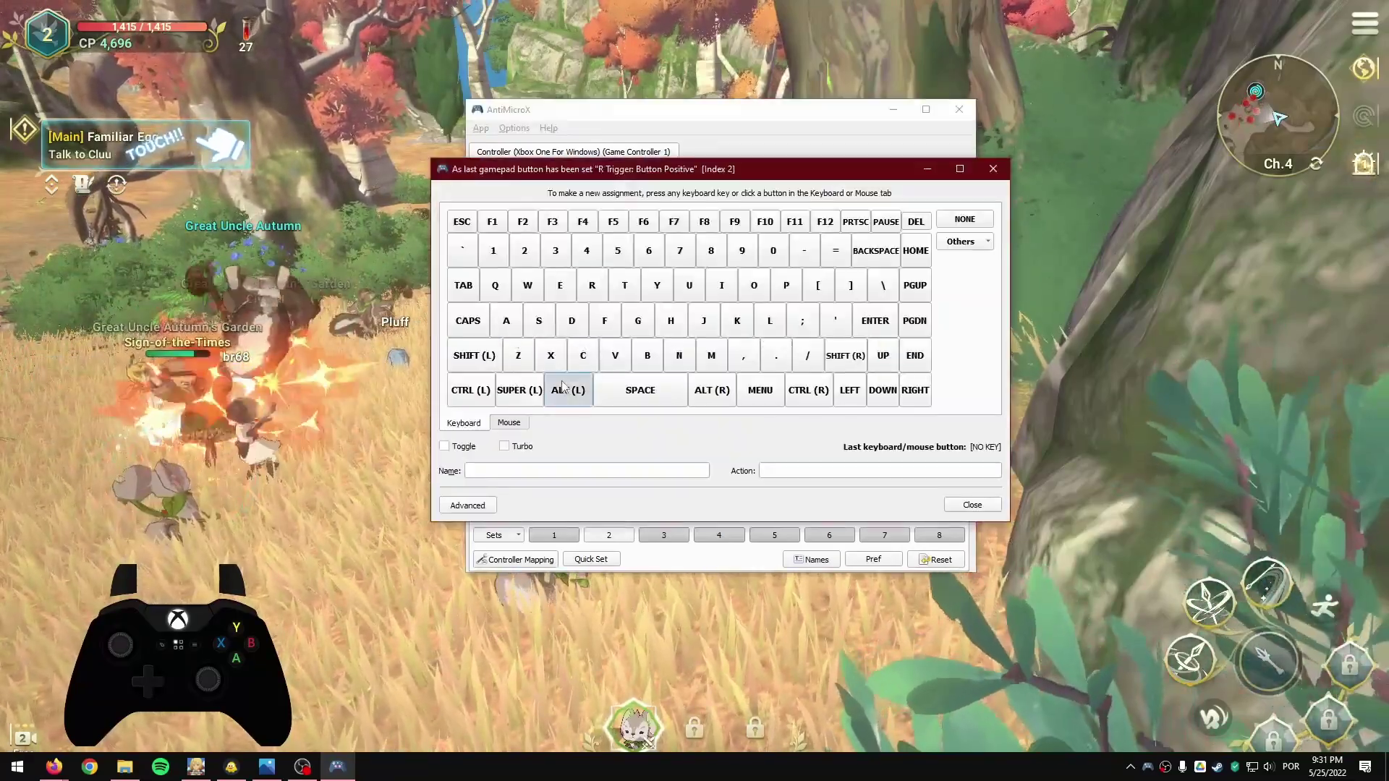
click(572, 394)
click(882, 463)
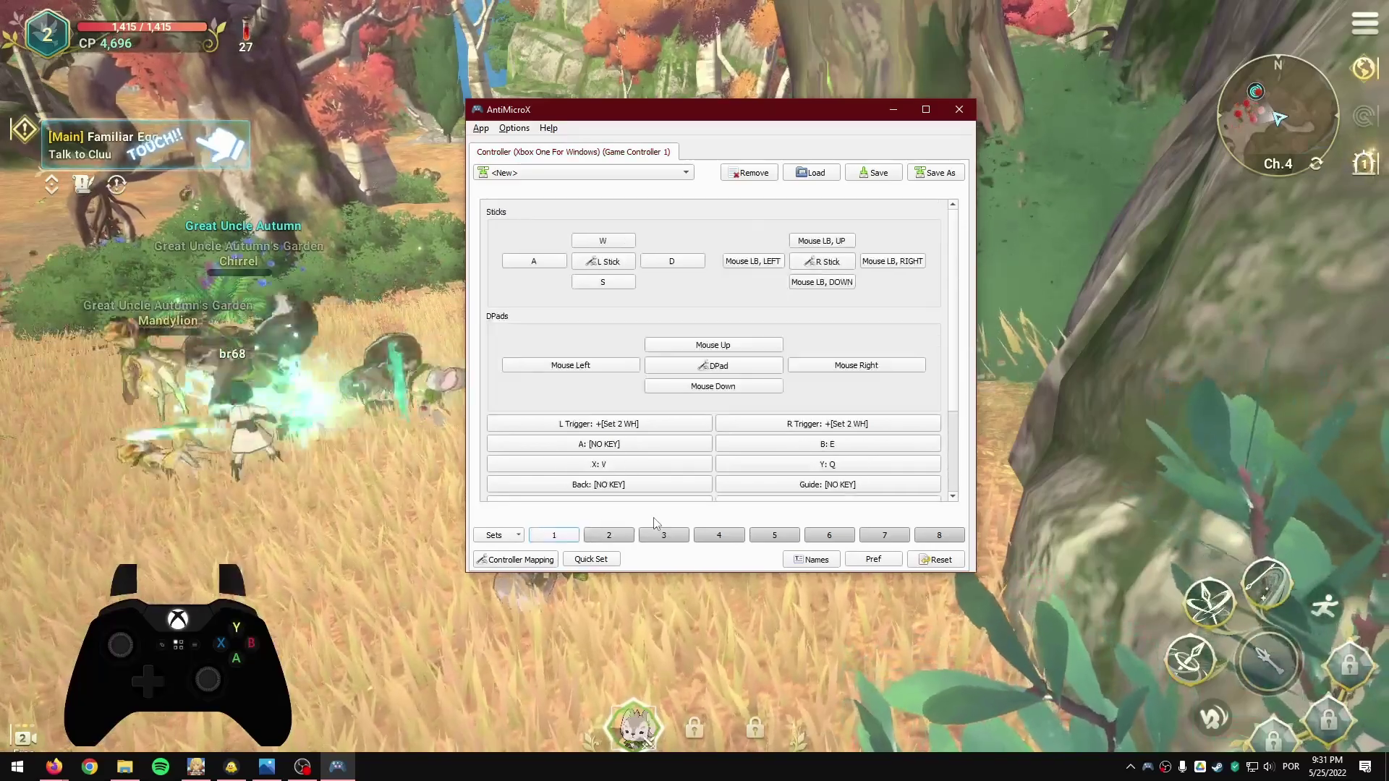
Try the trigger and face-button combinations in the game window
click(221, 457)
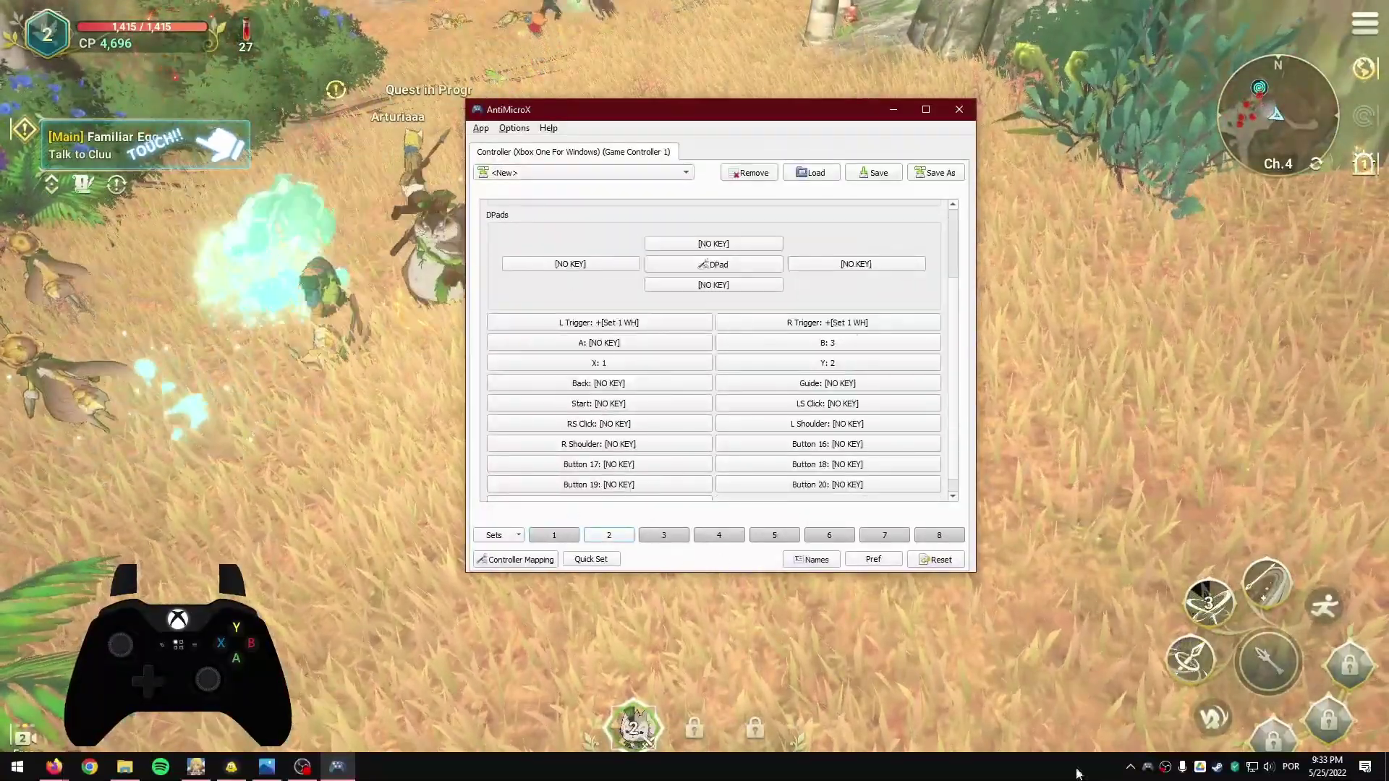
click(840, 660)
key(alt)
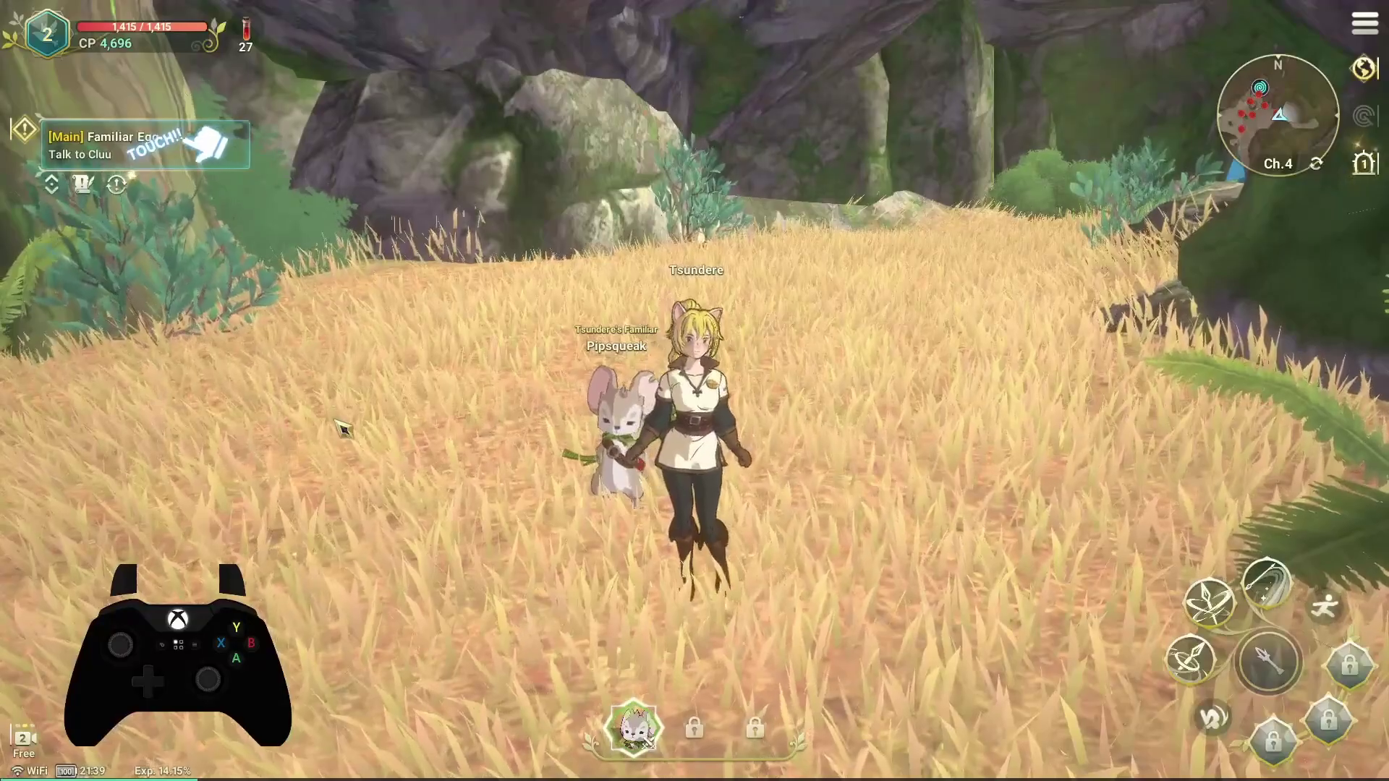
click(336, 421)
click(337, 421)
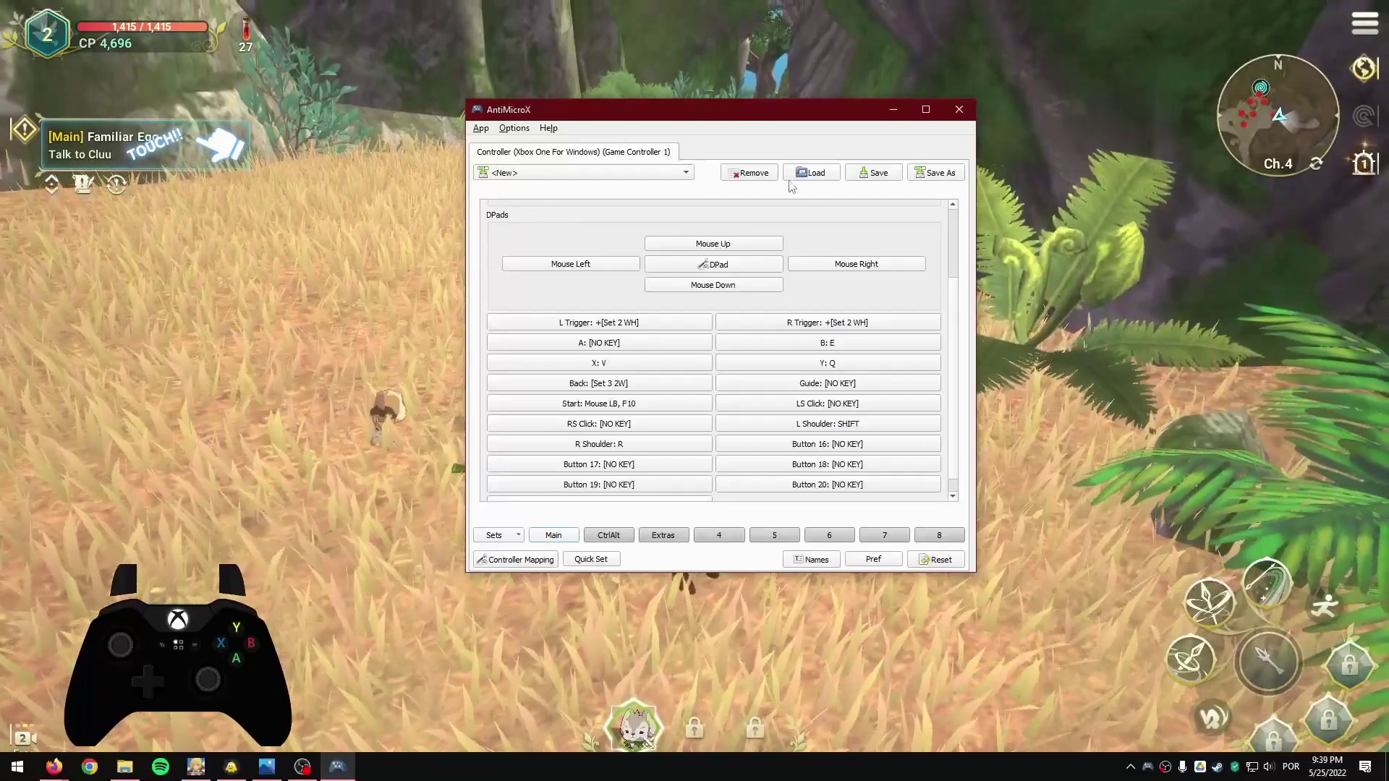
Save the controller profile as sdfsdfsdf
click(873, 172)
text(sdfsdfsdf)
click(1027, 427)
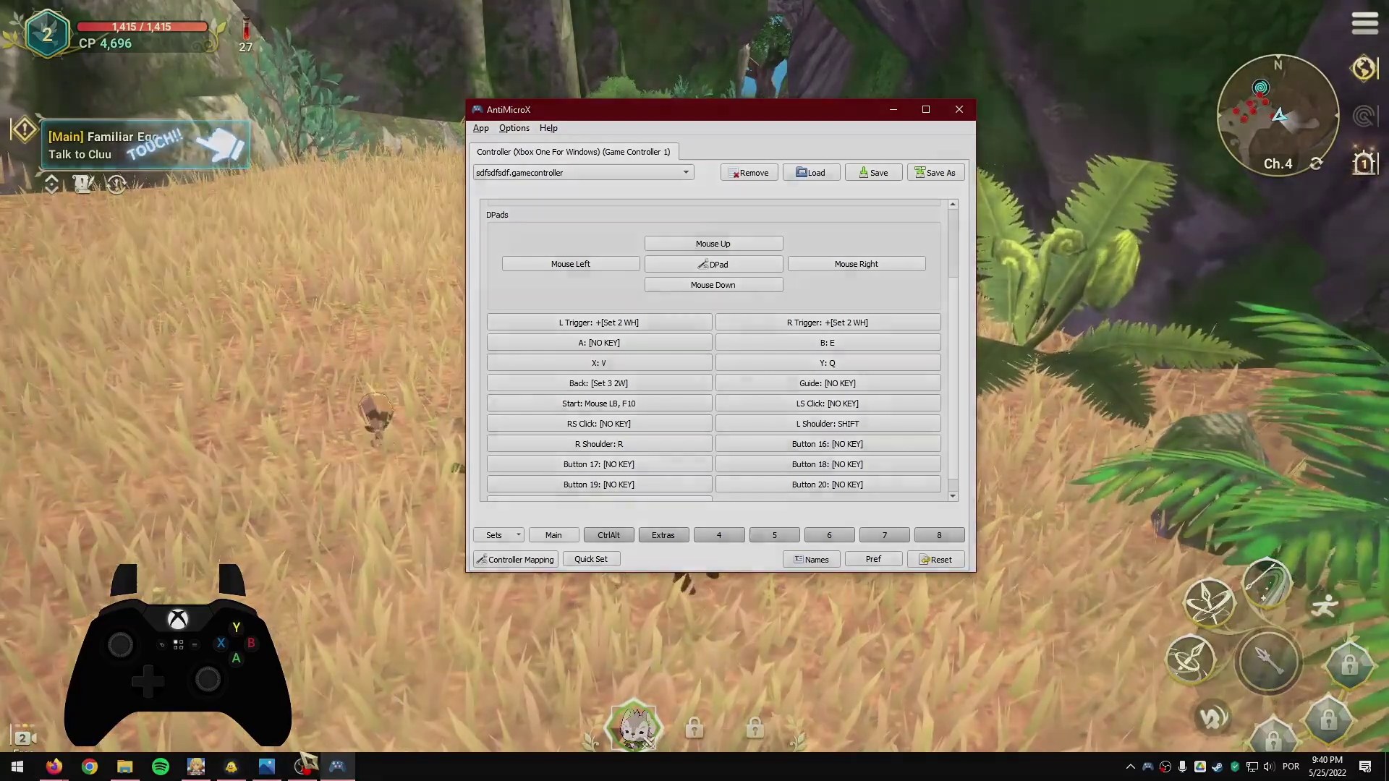
click(308, 761)
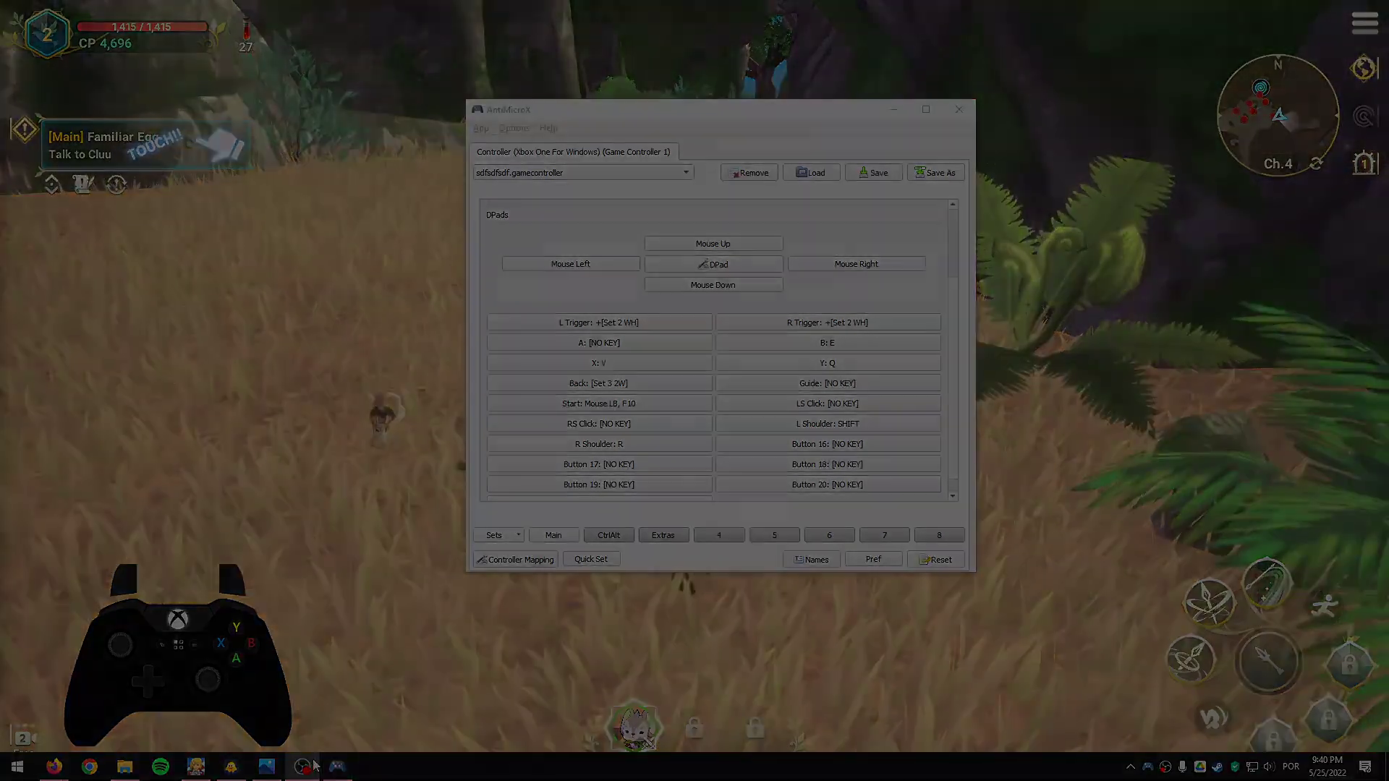